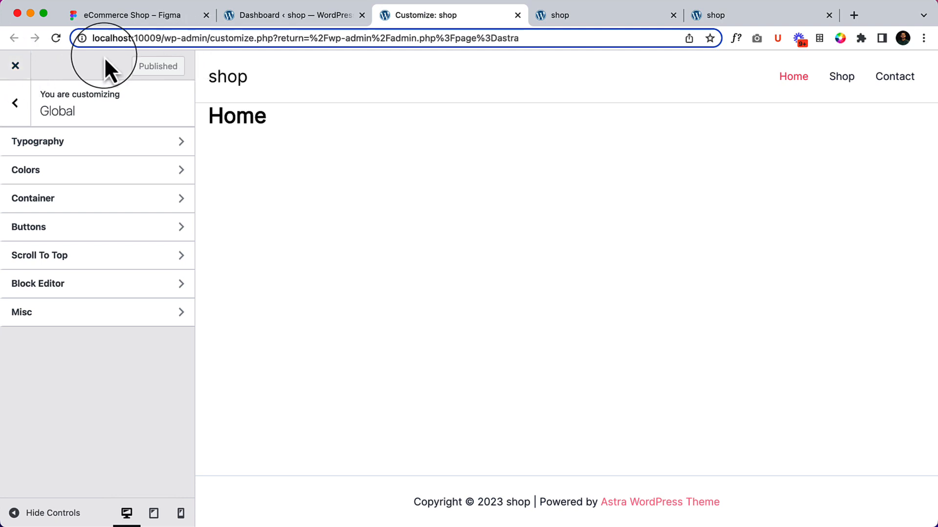
Step: Reopen the theme Customizer from the dashboard in a new tab, replacing the old one, and open the header's Site Title & Logo settings
{"action": "left_click", "coordinate": [22, 104]}
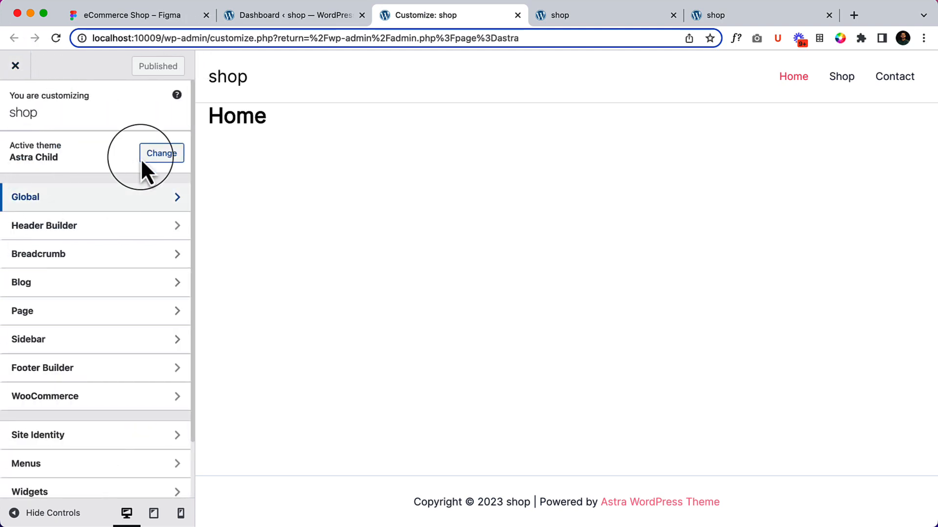
{"action": "left_click", "coordinate": [309, 14]}
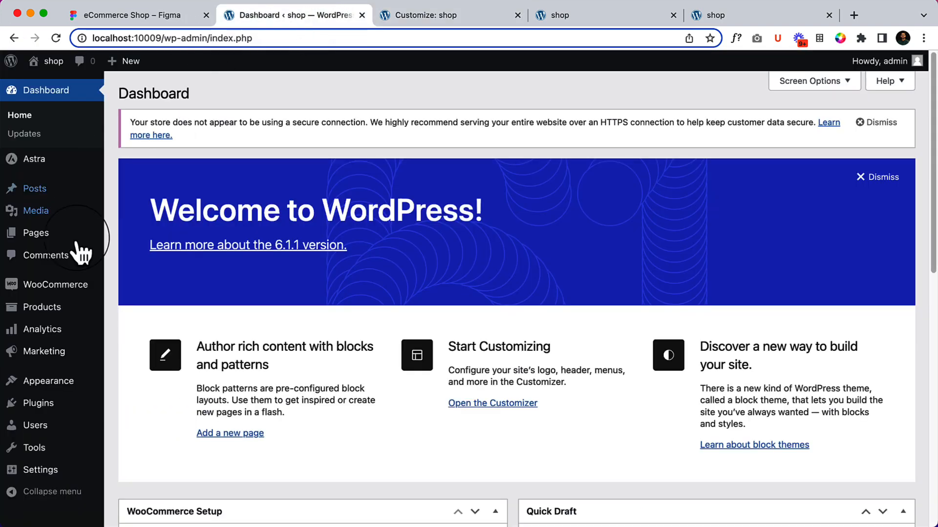
{"action": "mouse_move", "coordinate": [63, 390]}
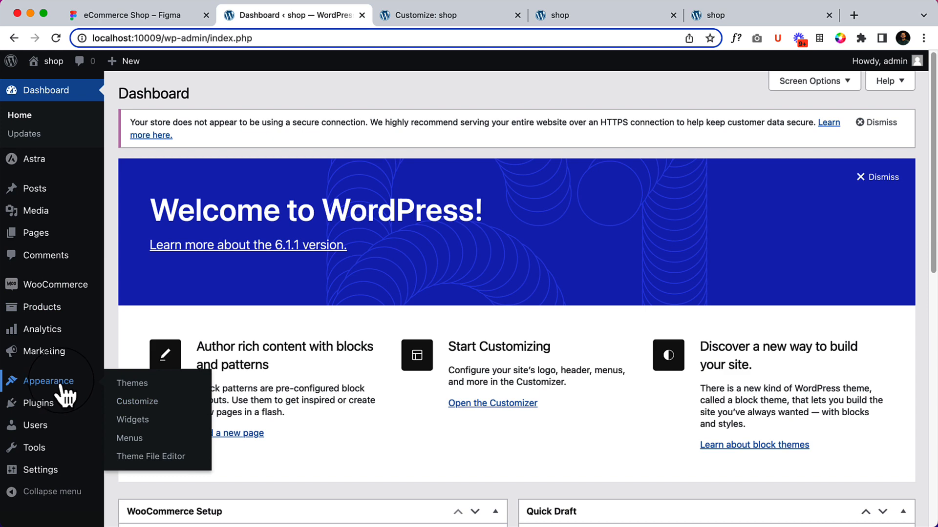
{"action": "right_click", "coordinate": [153, 400]}
{"action": "left_click", "coordinate": [167, 408]}
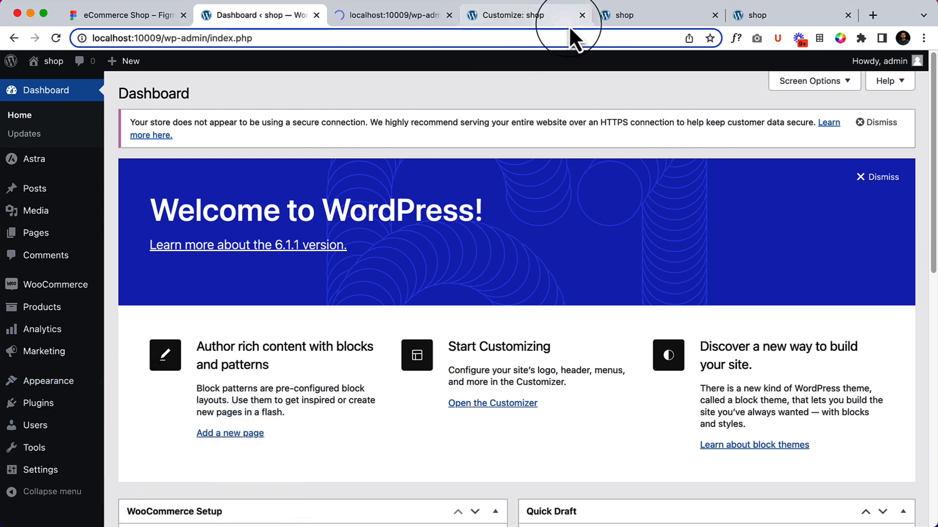
{"action": "left_click", "coordinate": [581, 15]}
{"action": "left_click", "coordinate": [388, 15]}
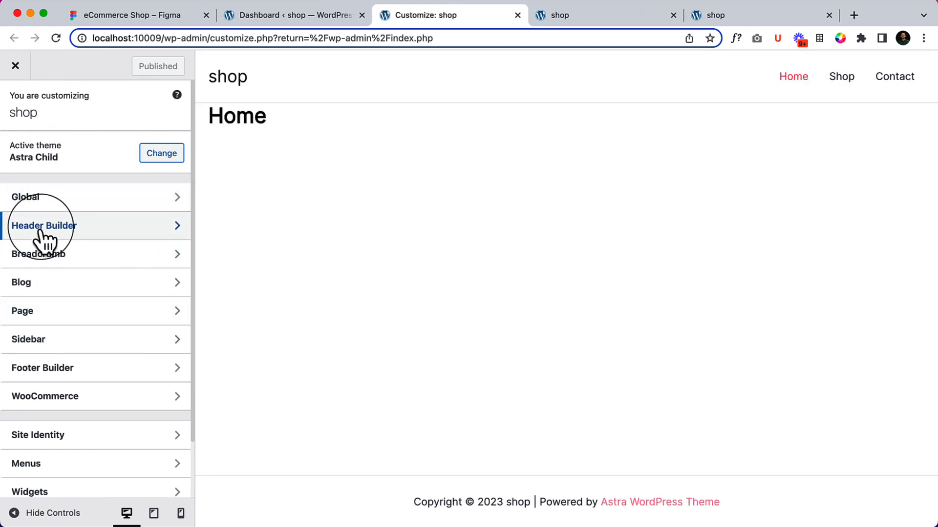
{"action": "left_click", "coordinate": [168, 227]}
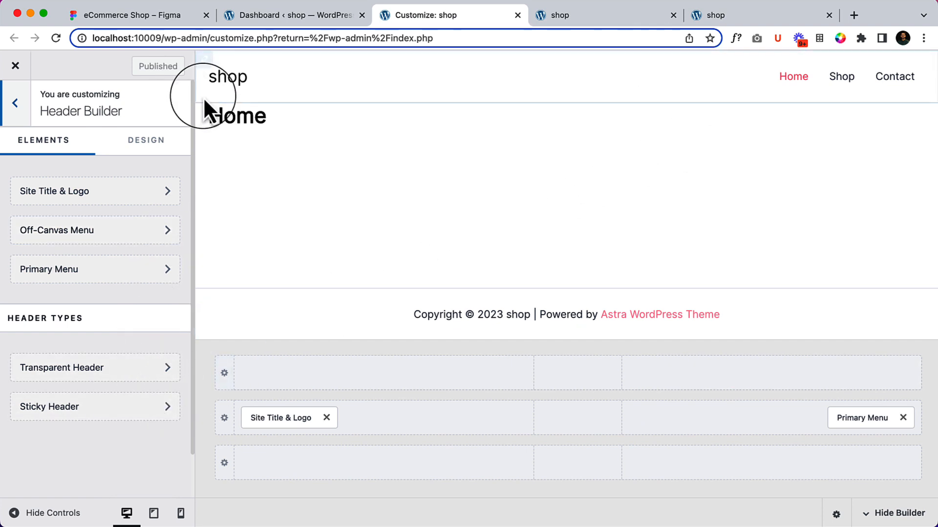
{"action": "left_click", "coordinate": [289, 418]}
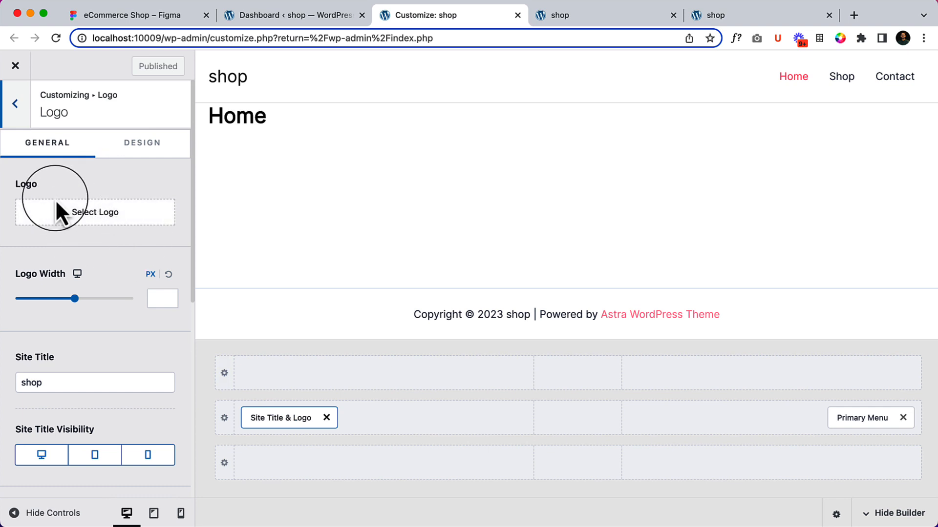
Step: Upload logo.png from the eCommerce Shop Using Astra Pro folder as the site logo, with alt text "Store" and no cropping
{"action": "left_click", "coordinate": [122, 214]}
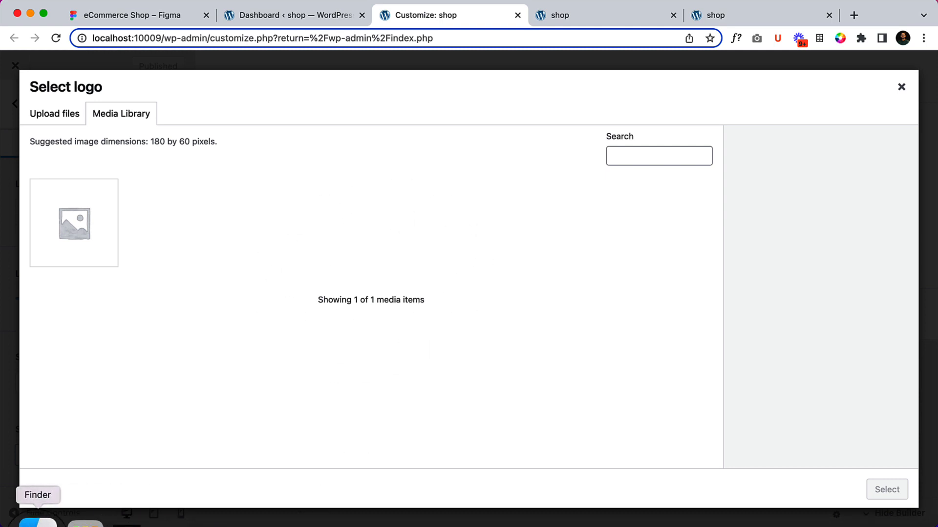
{"action": "left_click", "coordinate": [37, 520]}
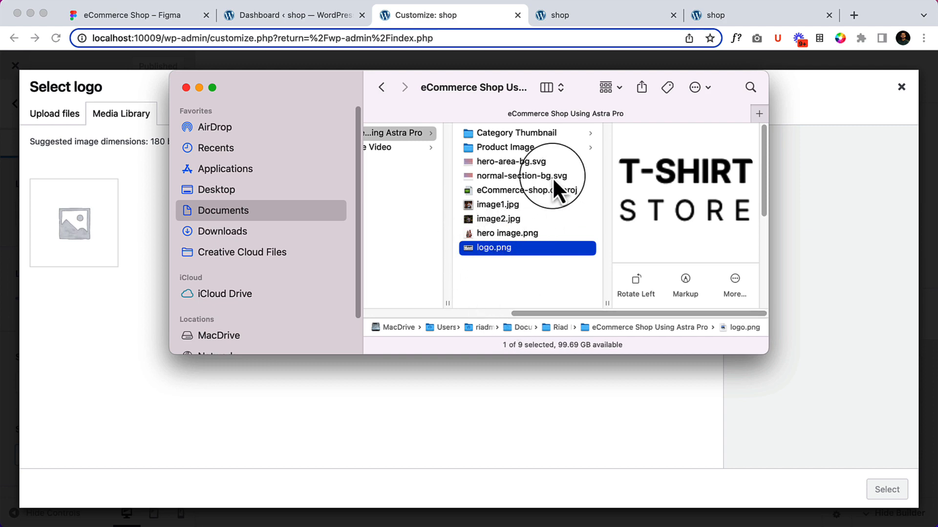
{"action": "left_click_drag", "start_coordinate": [508, 251], "coordinate": [366, 389]}
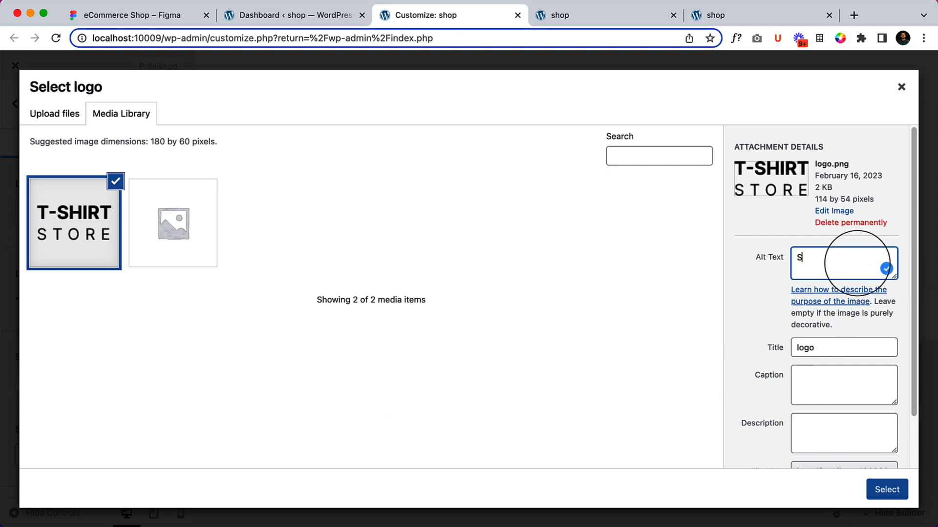
{"action": "left_click", "coordinate": [776, 300]}
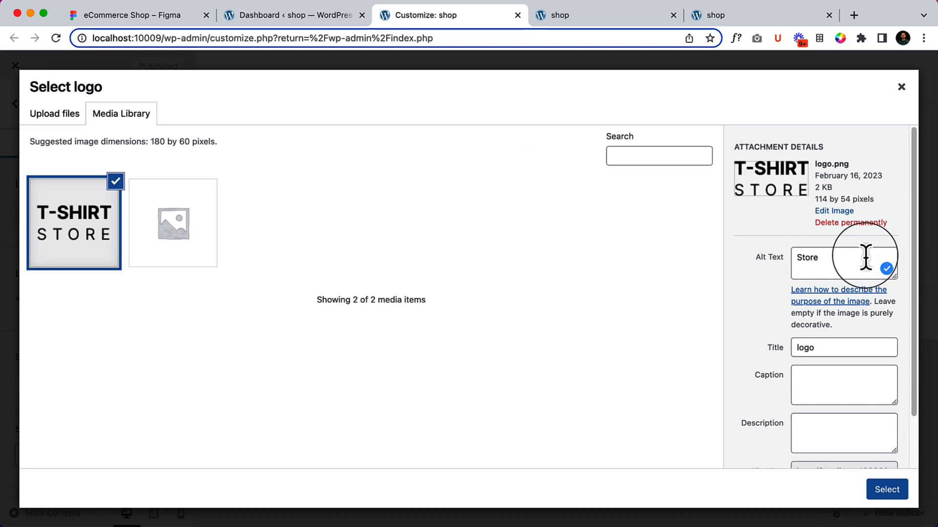
{"action": "scroll", "coordinate": [836, 372], "scroll_direction": "down", "scroll_amount": 2}
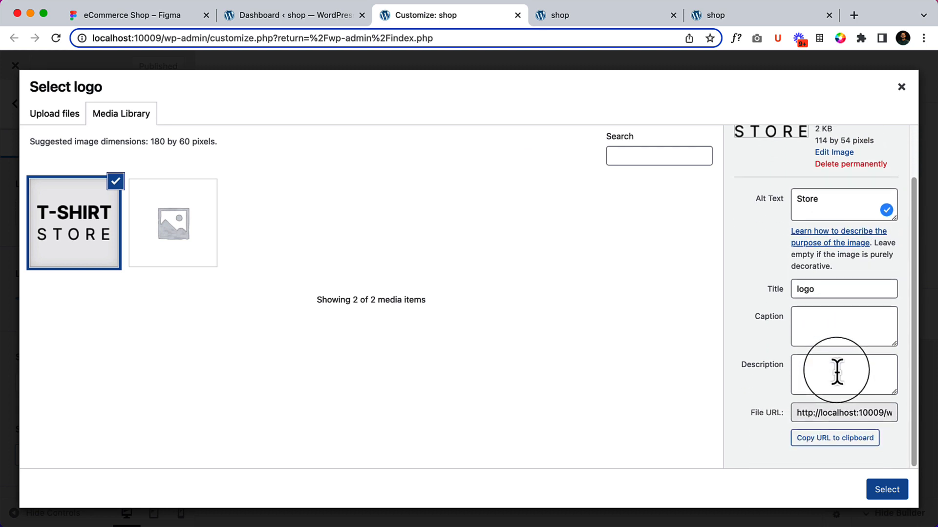
{"action": "left_click", "coordinate": [888, 493]}
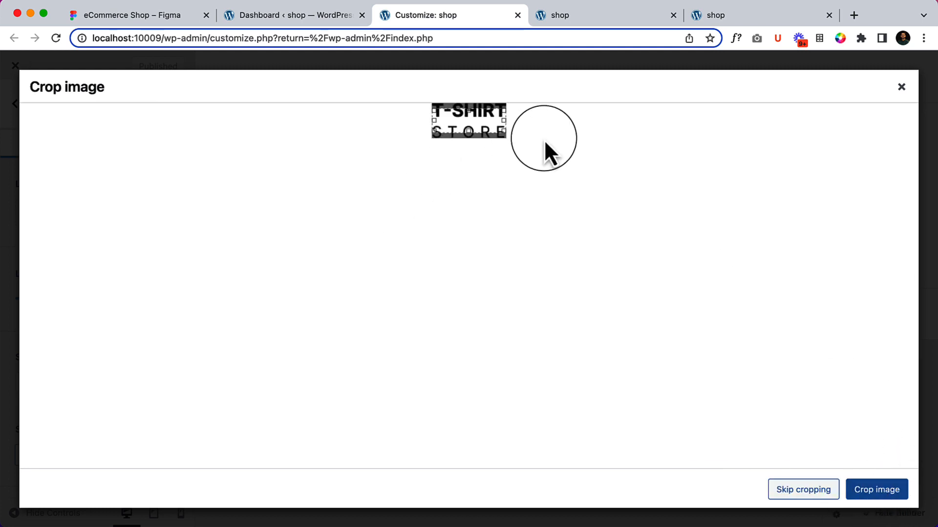
{"action": "left_click", "coordinate": [814, 487]}
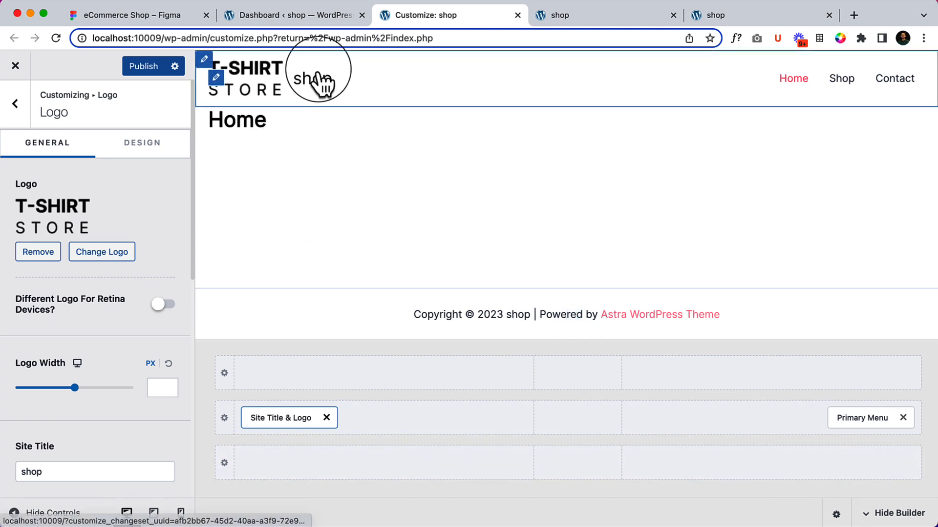
Step: Switch to the Figma eCommerce Shop design and export the header's T-Shirt Store logo as a PNG at 2x
{"action": "left_click", "coordinate": [178, 22]}
{"action": "left_click", "coordinate": [230, 122]}
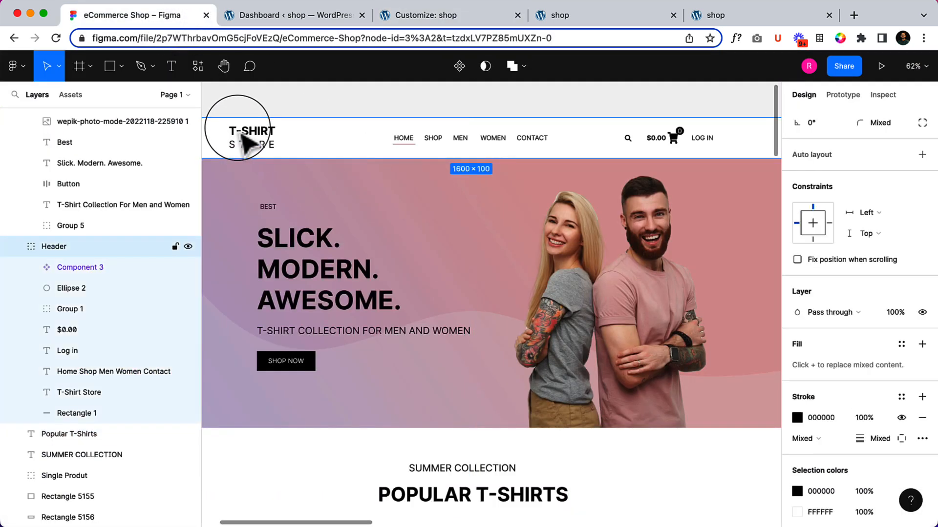
{"action": "double_click", "coordinate": [236, 135]}
{"action": "scroll", "coordinate": [899, 376], "scroll_direction": "down", "scroll_amount": 5}
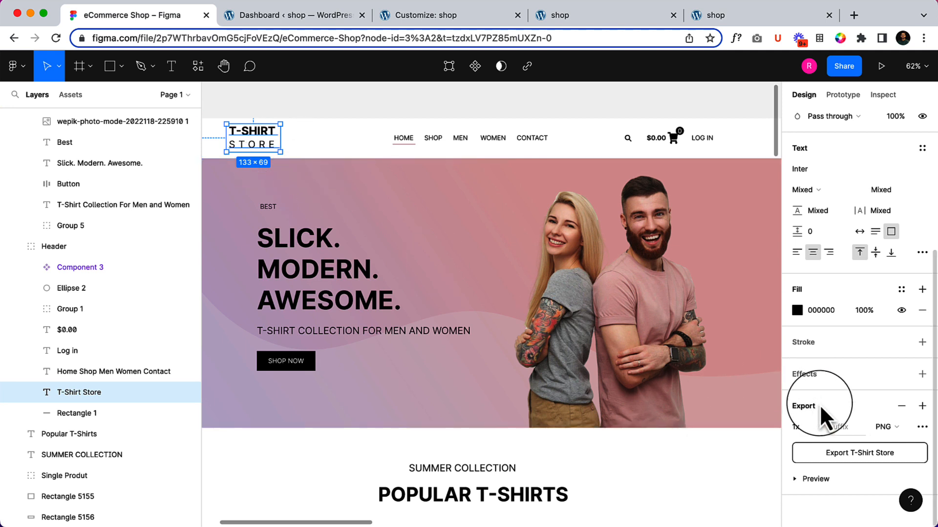
{"action": "left_click", "coordinate": [812, 427]}
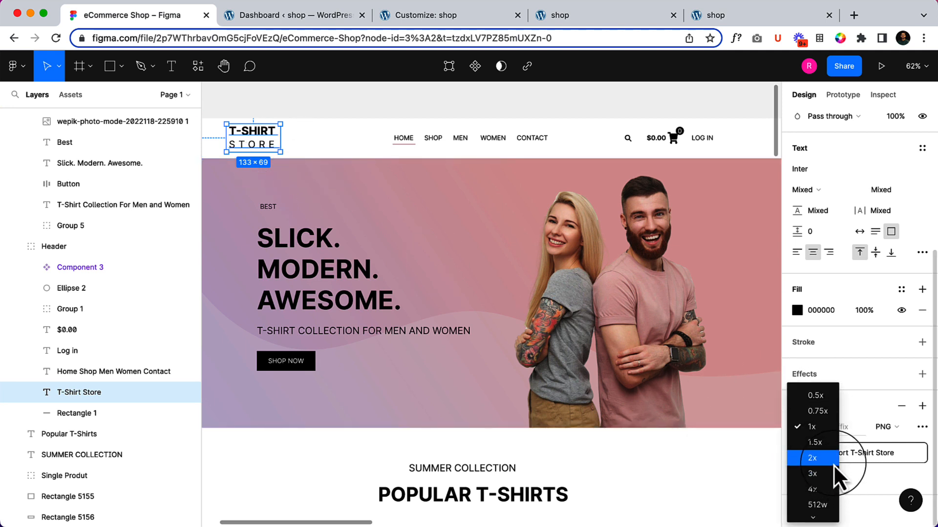
{"action": "left_click", "coordinate": [833, 463]}
{"action": "left_click", "coordinate": [814, 428]}
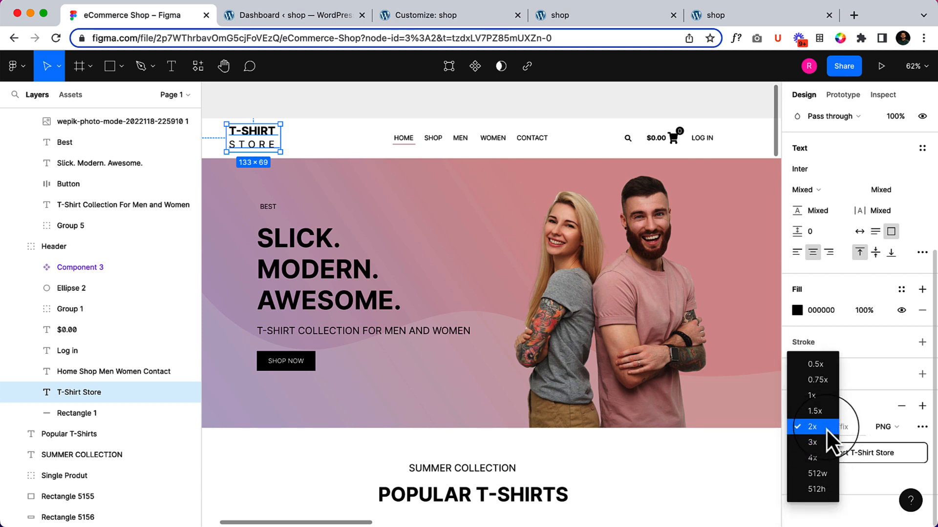
{"action": "left_click", "coordinate": [825, 428]}
{"action": "left_click", "coordinate": [866, 458]}
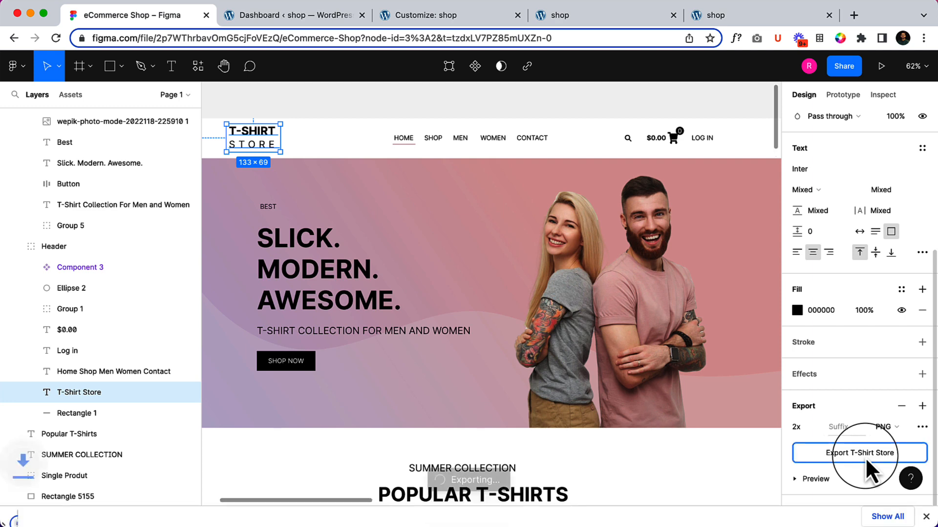
Step: Back in the WordPress Customizer, replace the site logo with the downloaded T-Shirt Store (1).png, skipping cropping
{"action": "left_click", "coordinate": [418, 22]}
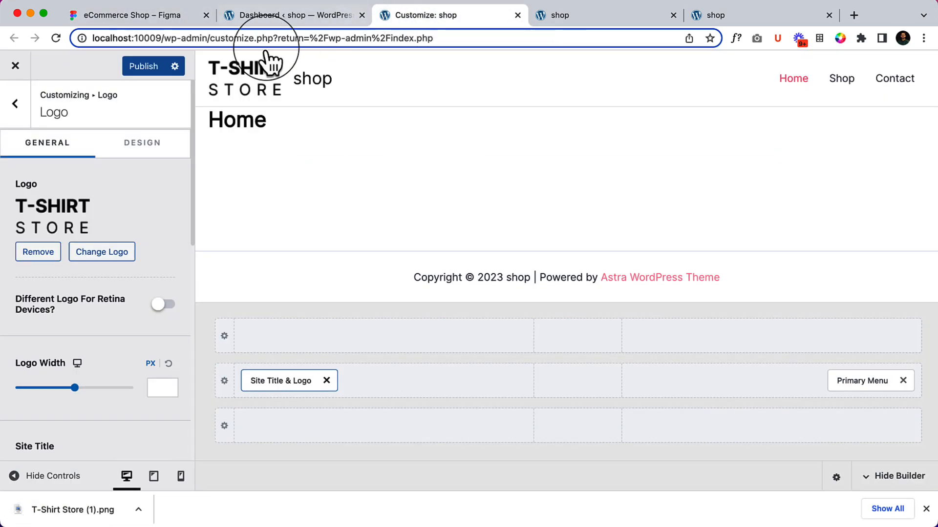
{"action": "left_click", "coordinate": [41, 257]}
{"action": "left_click", "coordinate": [81, 221]}
{"action": "left_click_drag", "start_coordinate": [80, 511], "coordinate": [296, 285]}
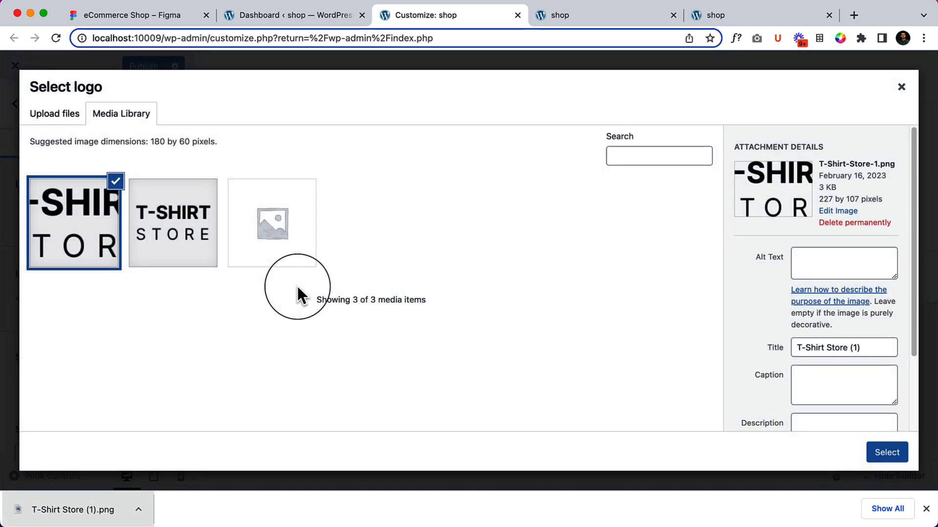
{"action": "left_click", "coordinate": [893, 456]}
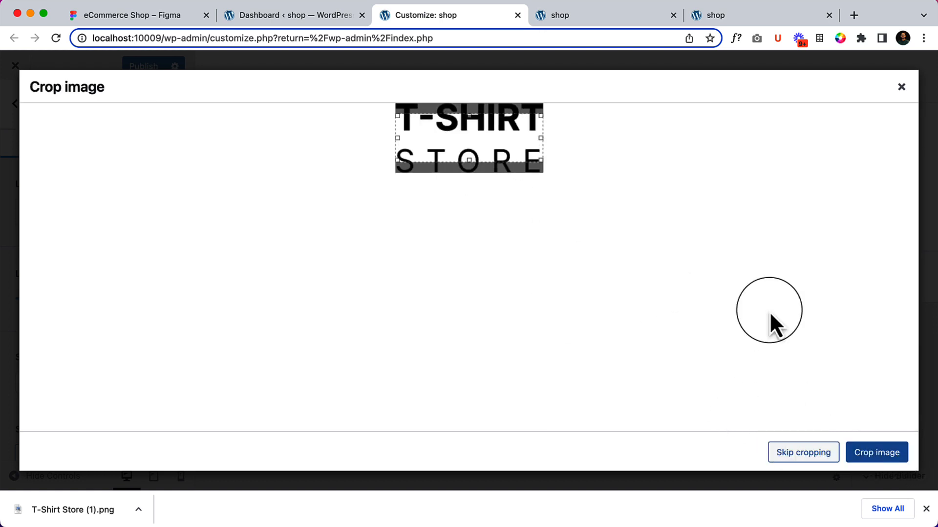
{"action": "left_click", "coordinate": [803, 450]}
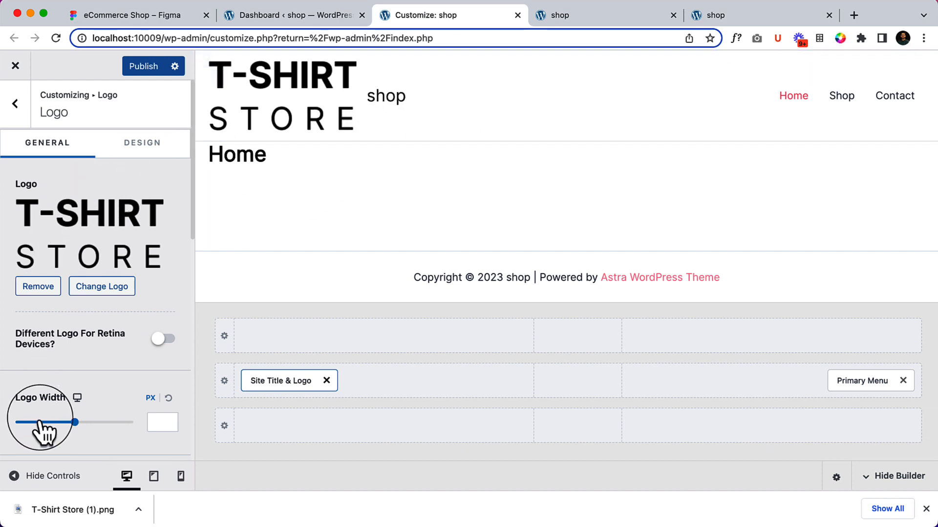
Step: Turn off the Inline Logo & Site Title option for the header logo
{"action": "scroll", "coordinate": [98, 410], "scroll_direction": "down", "scroll_amount": 6}
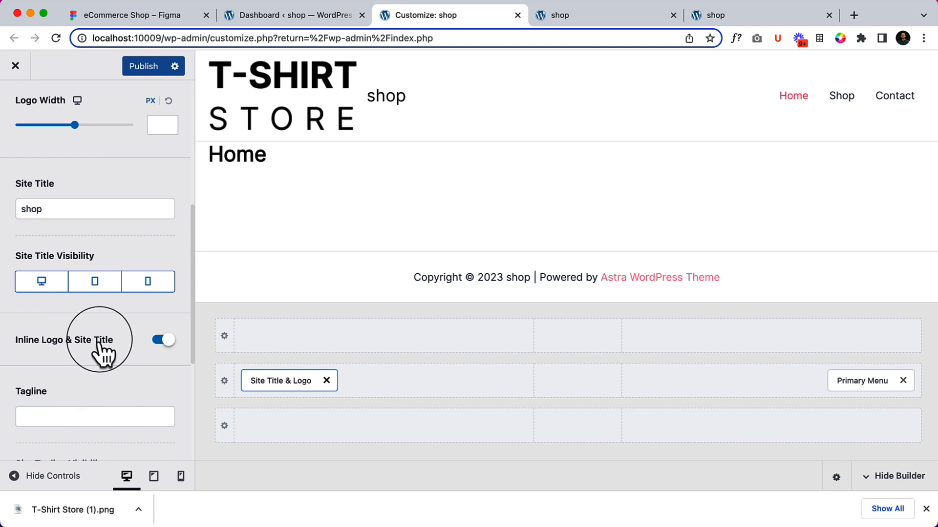
{"action": "left_click", "coordinate": [163, 342]}
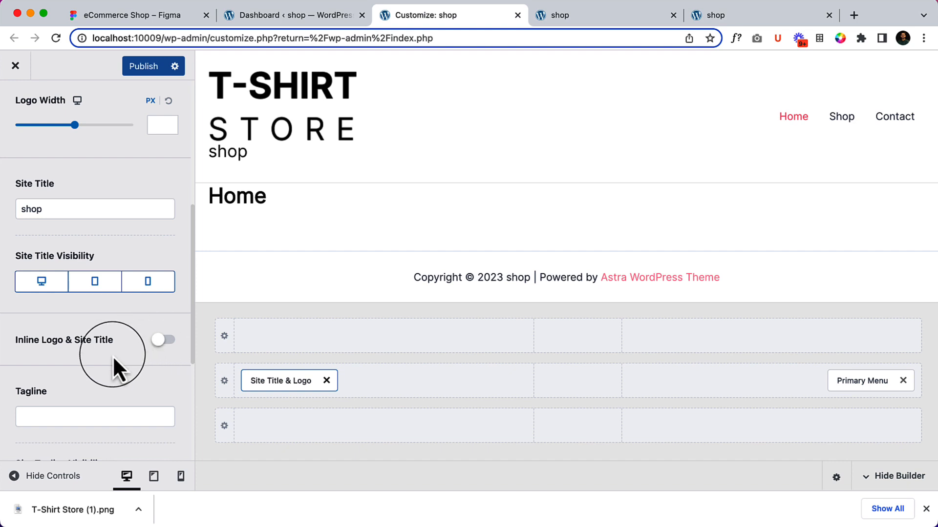
{"action": "scroll", "coordinate": [113, 355], "scroll_direction": "down", "scroll_amount": 3}
{"action": "scroll", "coordinate": [113, 355], "scroll_direction": "up", "scroll_amount": 3}
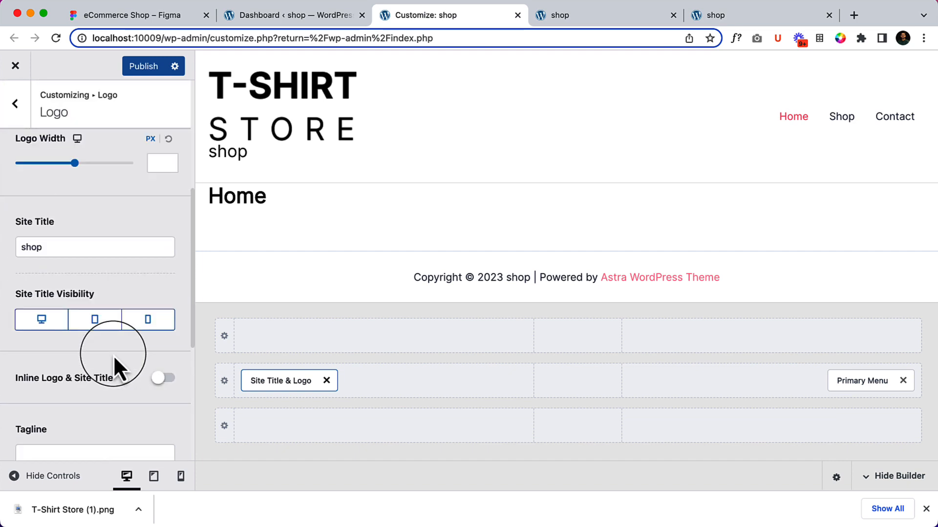
Step: Set the desktop logo width to 105 px
{"action": "scroll", "coordinate": [113, 356], "scroll_direction": "up", "scroll_amount": 5}
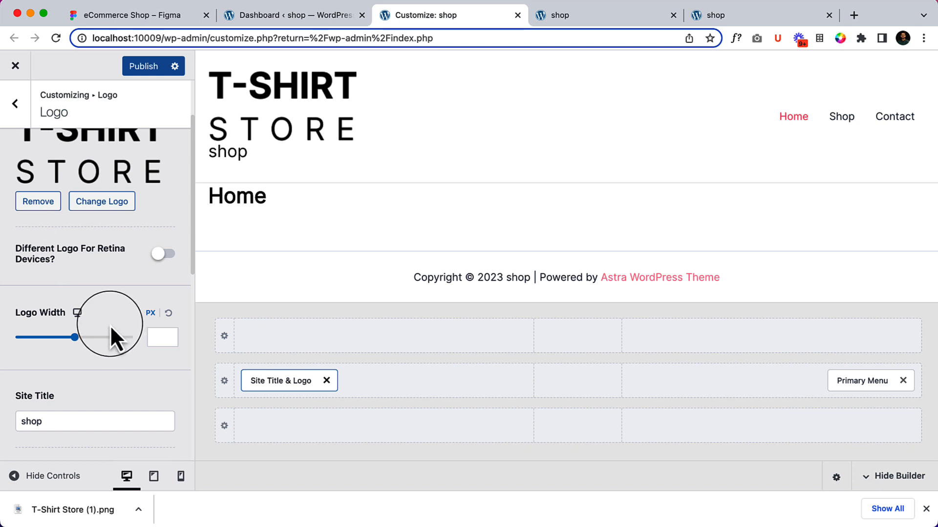
{"action": "scroll", "coordinate": [78, 232], "scroll_direction": "up", "scroll_amount": 3}
{"action": "scroll", "coordinate": [88, 387], "scroll_direction": "down", "scroll_amount": 1}
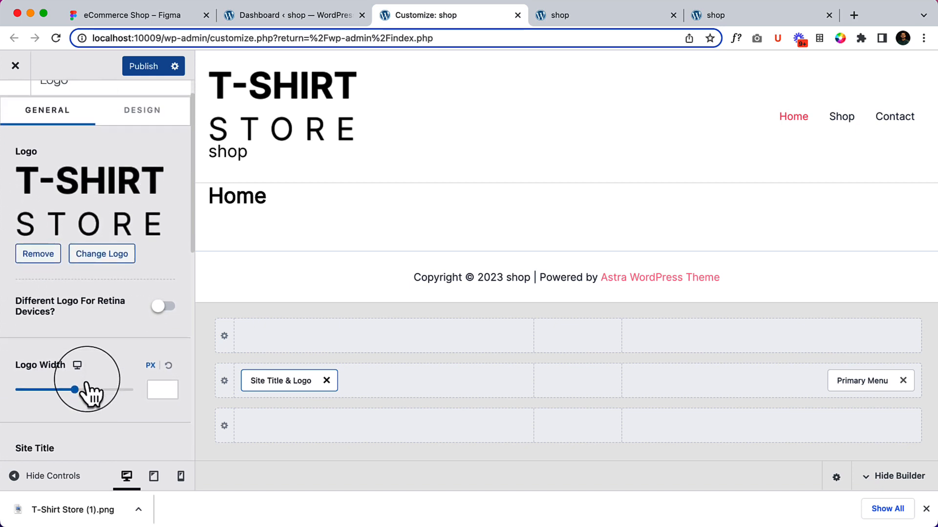
{"action": "left_click_drag", "start_coordinate": [74, 393], "coordinate": [37, 397]}
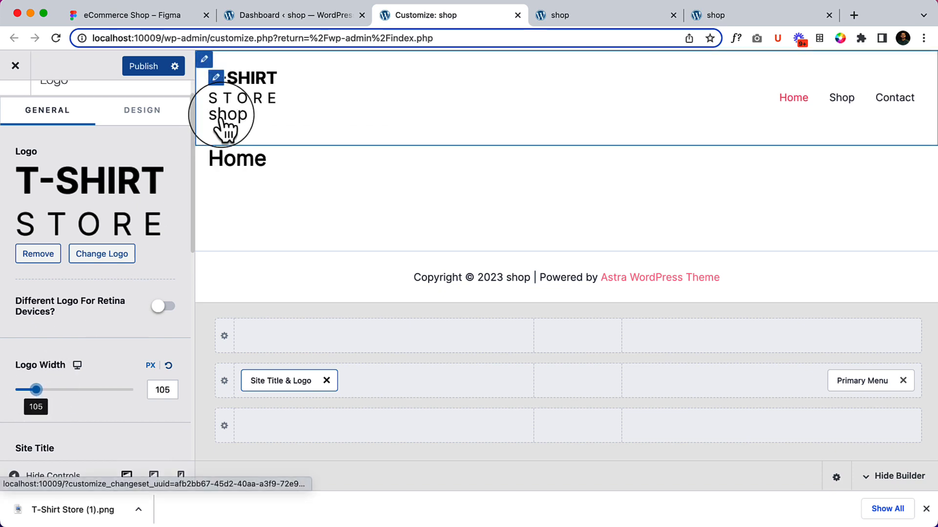
Step: Review the logo, site title, tagline and visibility options in the Logo settings
{"action": "scroll", "coordinate": [107, 283], "scroll_direction": "down", "scroll_amount": 10}
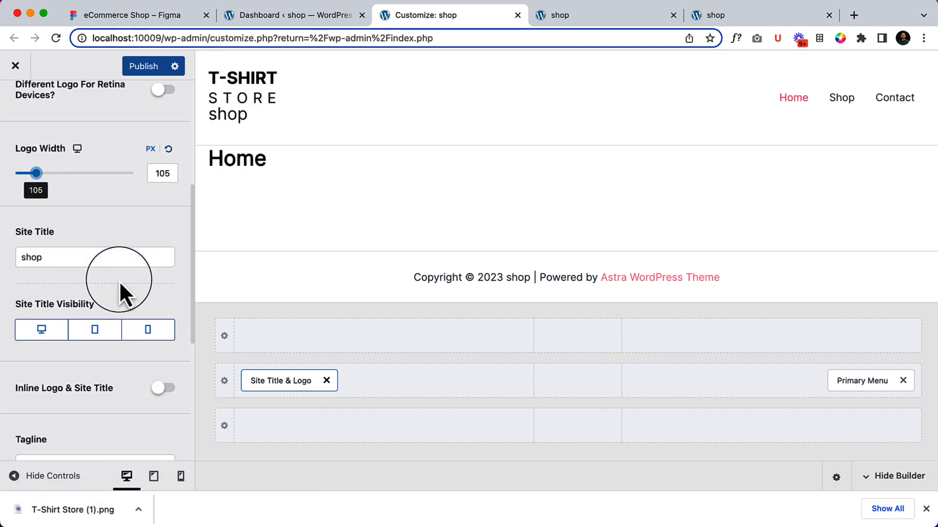
{"action": "scroll", "coordinate": [73, 312], "scroll_direction": "down", "scroll_amount": 5}
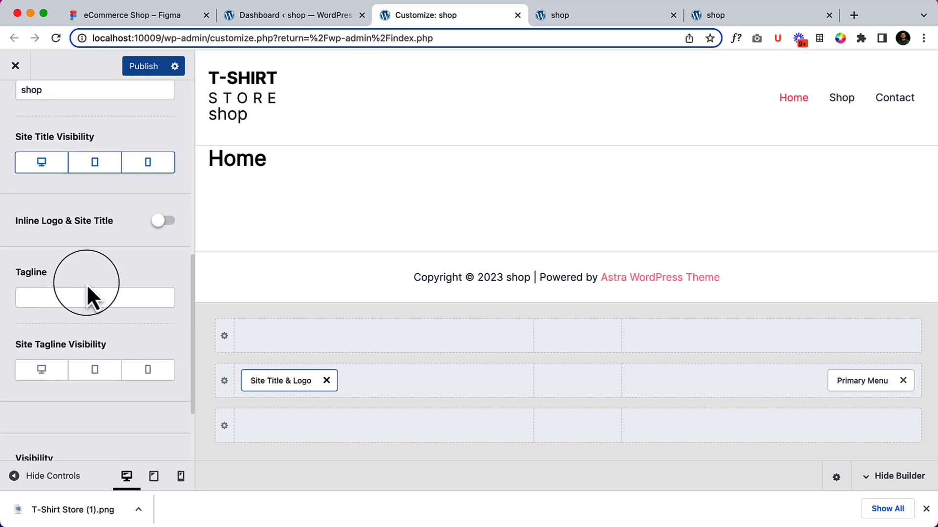
{"action": "scroll", "coordinate": [88, 304], "scroll_direction": "up", "scroll_amount": 5}
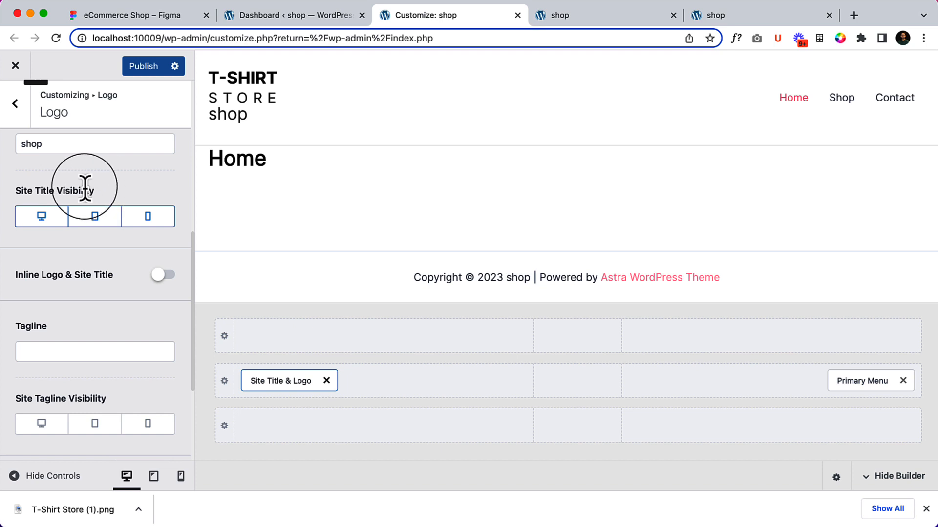
{"action": "scroll", "coordinate": [86, 187], "scroll_direction": "up", "scroll_amount": 3}
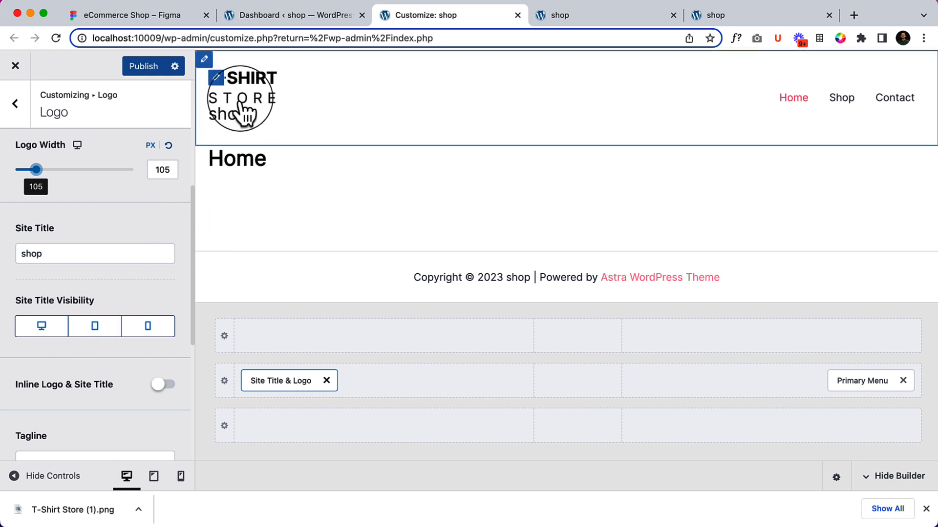
{"action": "scroll", "coordinate": [110, 205], "scroll_direction": "up", "scroll_amount": 5}
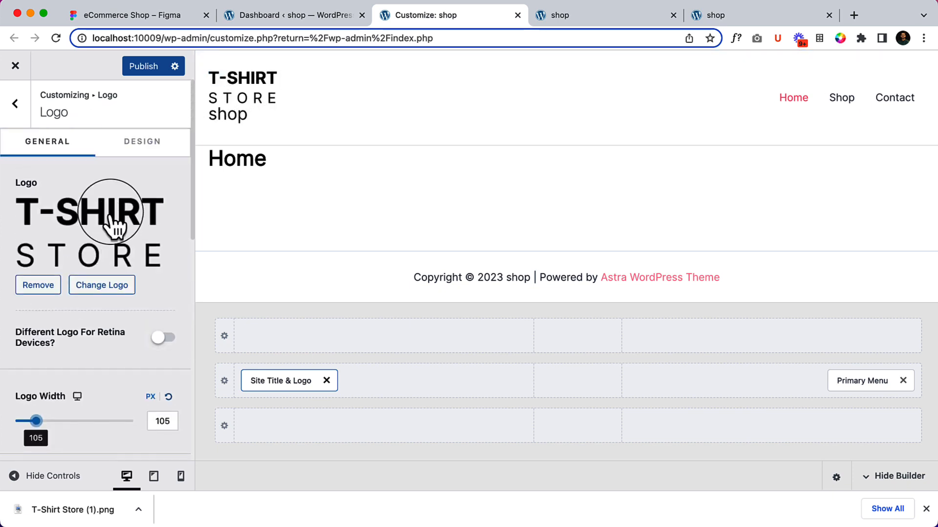
{"action": "scroll", "coordinate": [122, 259], "scroll_direction": "down", "scroll_amount": 3}
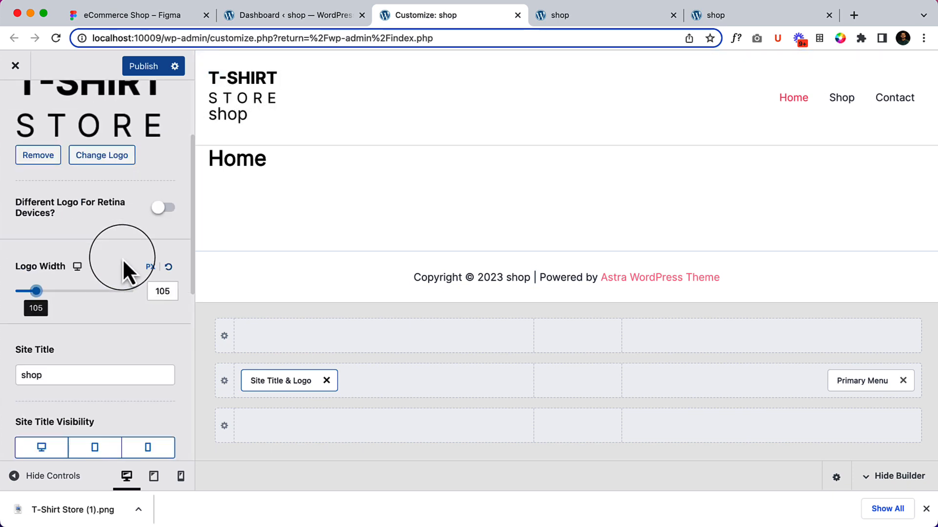
Step: Hide the site title on desktop, tablet and mobile in the Logo settings
{"action": "scroll", "coordinate": [126, 312], "scroll_direction": "down", "scroll_amount": 1}
{"action": "left_click", "coordinate": [41, 411]}
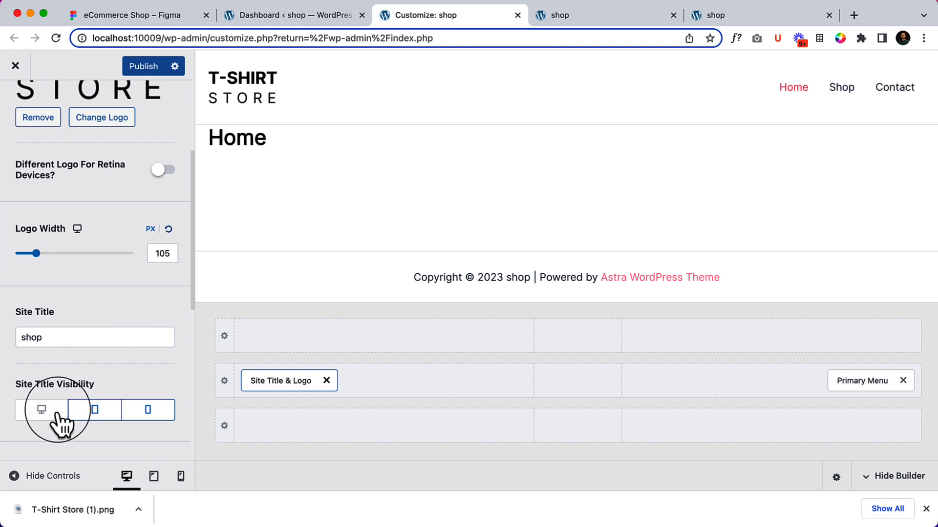
{"action": "left_click", "coordinate": [106, 414]}
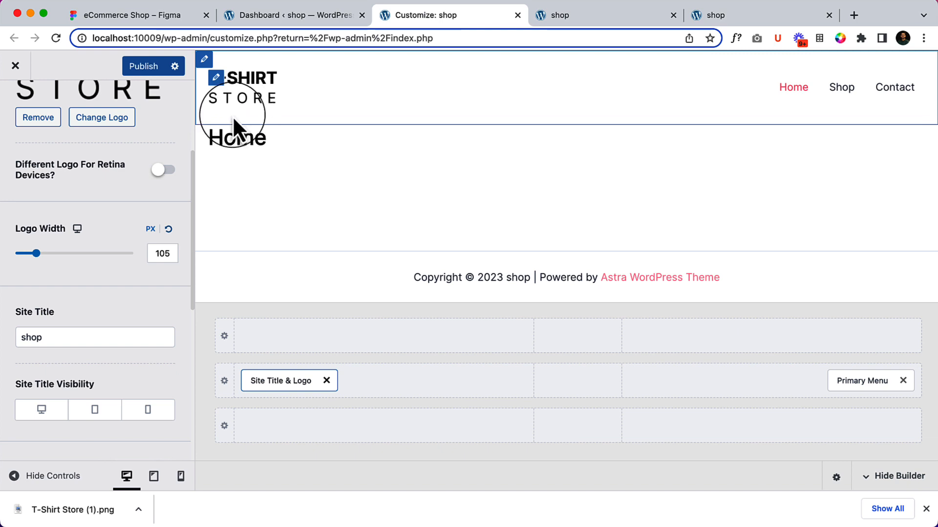
Step: Set the desktop logo width to 92 px and close the browser's downloads bar
{"action": "scroll", "coordinate": [87, 344], "scroll_direction": "up", "scroll_amount": 3}
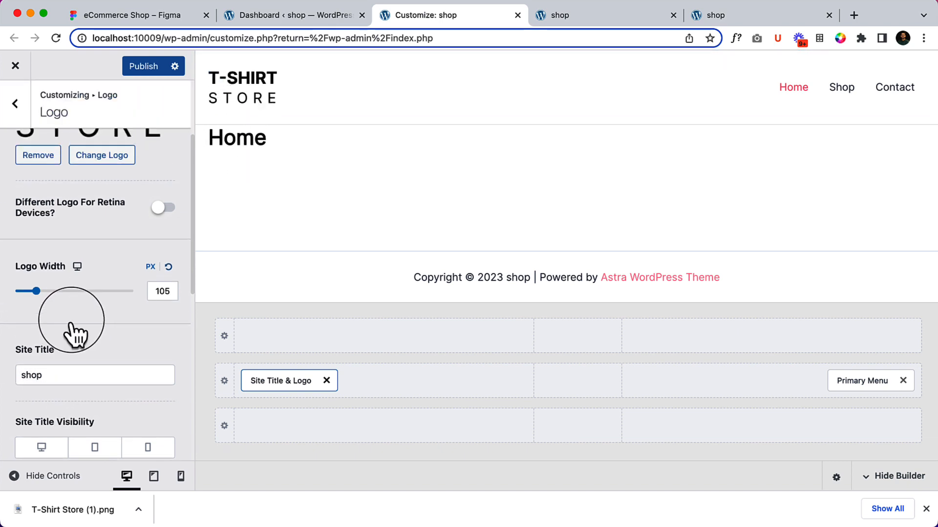
{"action": "left_click_drag", "start_coordinate": [36, 327], "coordinate": [33, 327]}
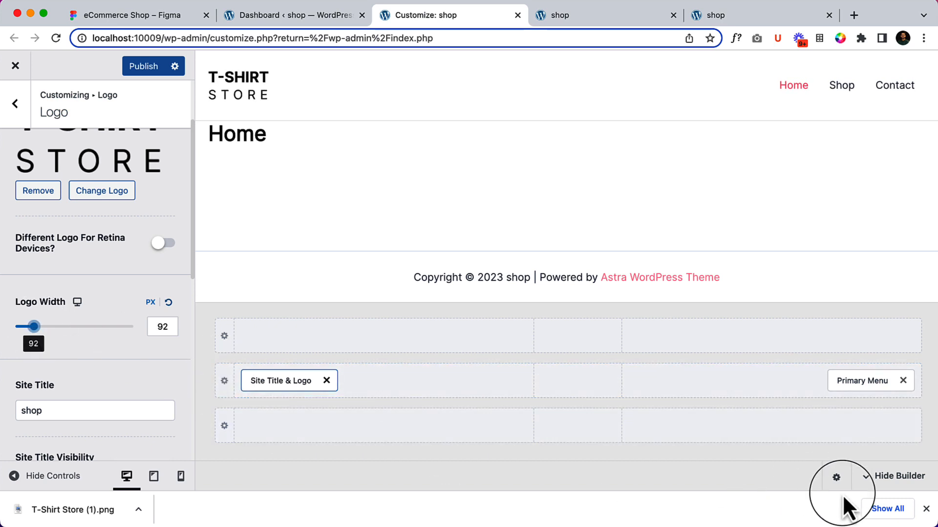
{"action": "left_click", "coordinate": [926, 509]}
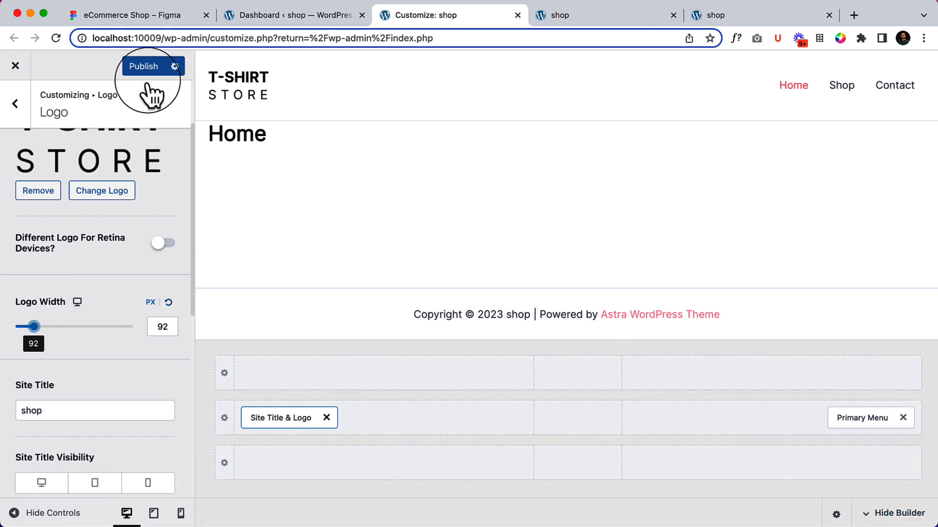
Step: Check the menu placement in the Figma header, and in the Customizer move Primary Menu to the centre area of the main header row
{"action": "left_click", "coordinate": [158, 16]}
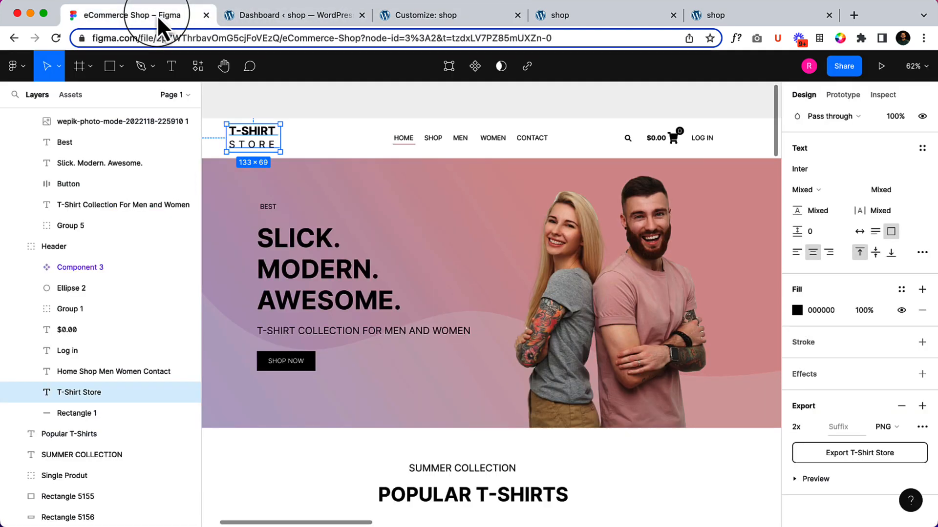
{"action": "left_click", "coordinate": [420, 239]}
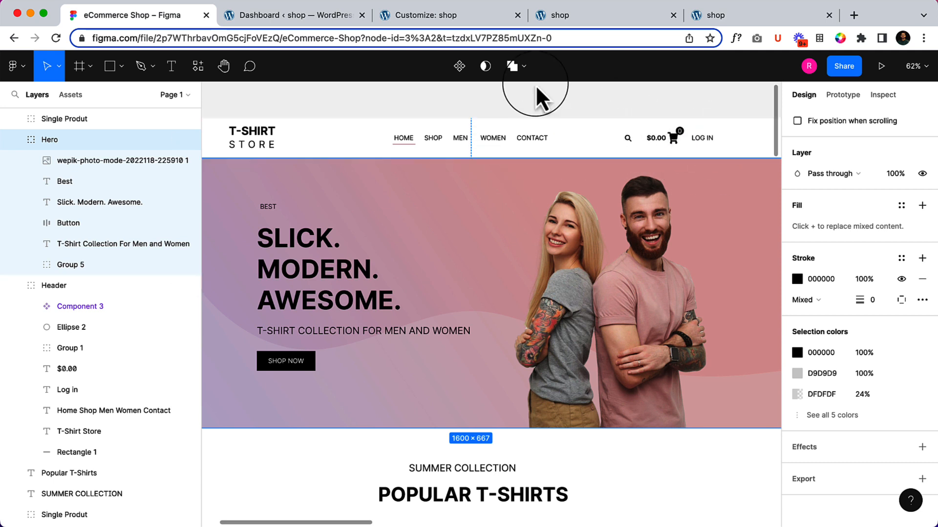
{"action": "left_click", "coordinate": [420, 16]}
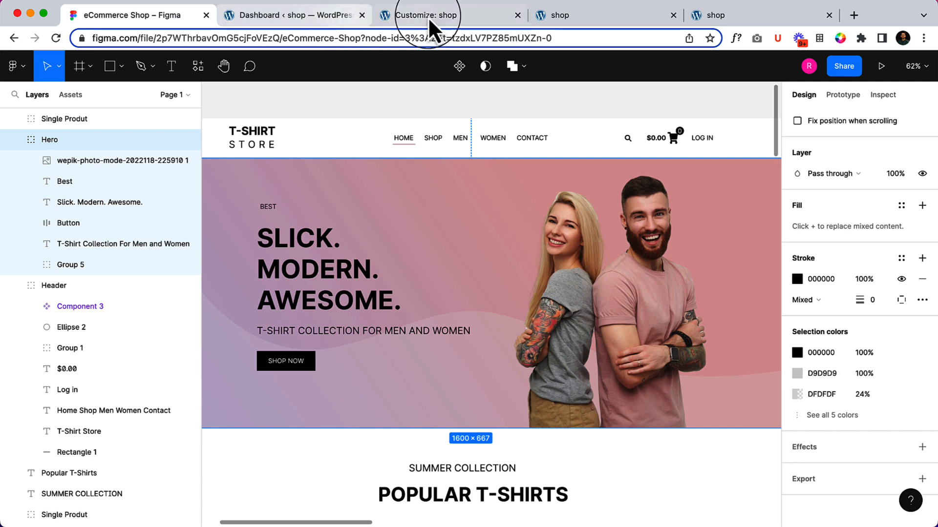
{"action": "left_click_drag", "start_coordinate": [858, 415], "coordinate": [591, 432]}
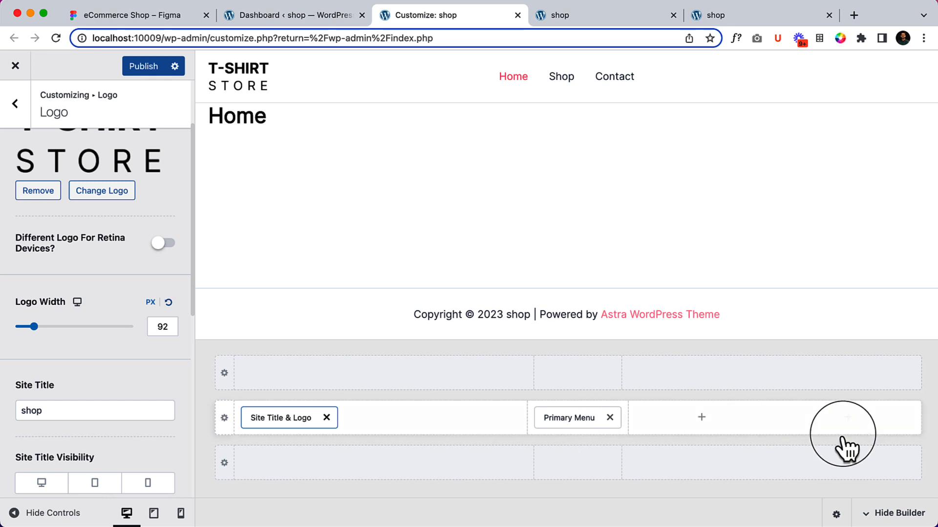
Step: Add the Account and Cart elements to the right area of the main header row, checking the Figma header for reference
{"action": "left_click", "coordinate": [852, 419]}
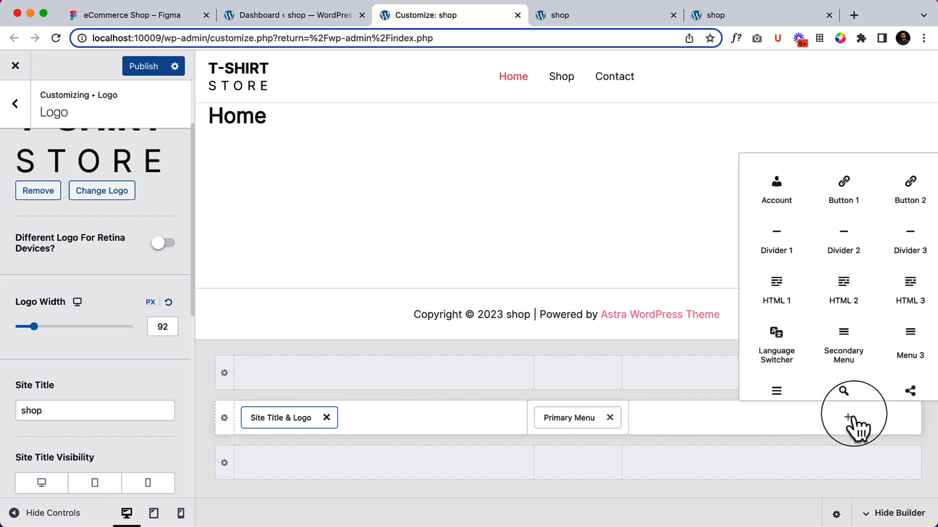
{"action": "left_click", "coordinate": [773, 194]}
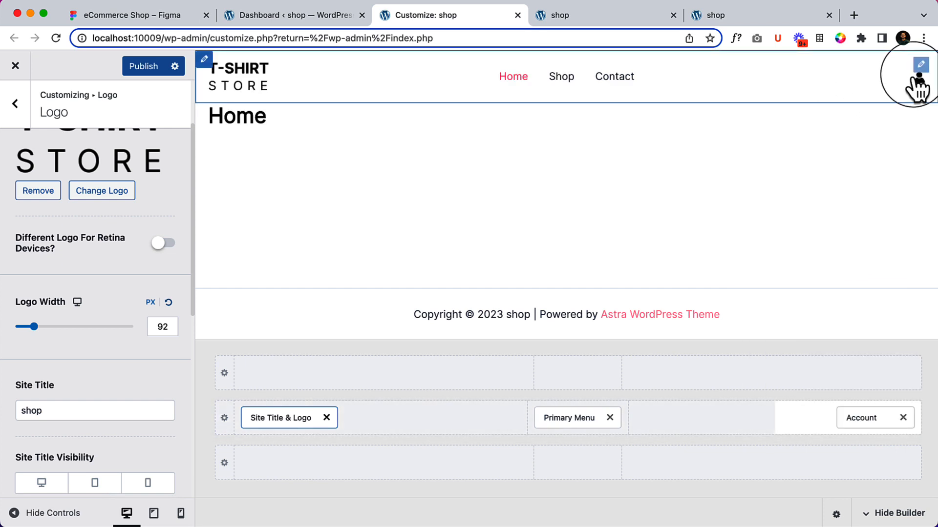
{"action": "left_click", "coordinate": [183, 16]}
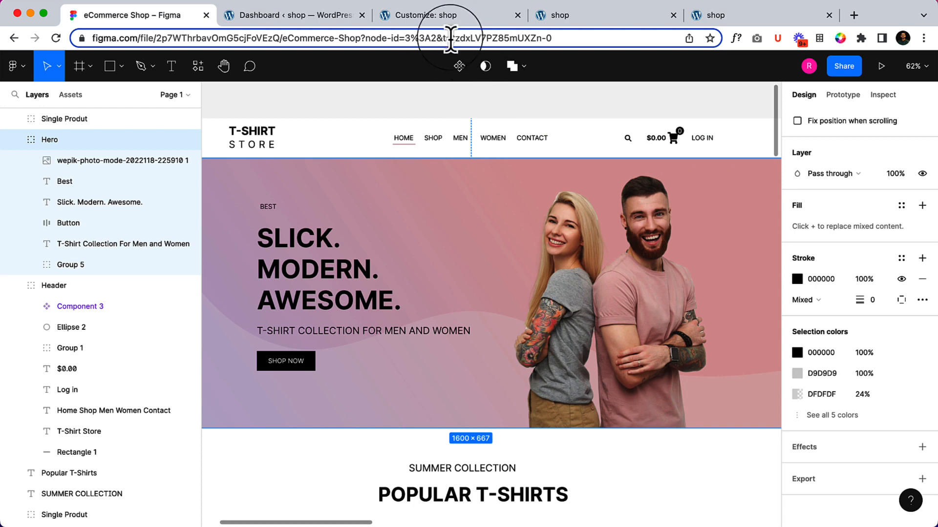
{"action": "left_click", "coordinate": [471, 17]}
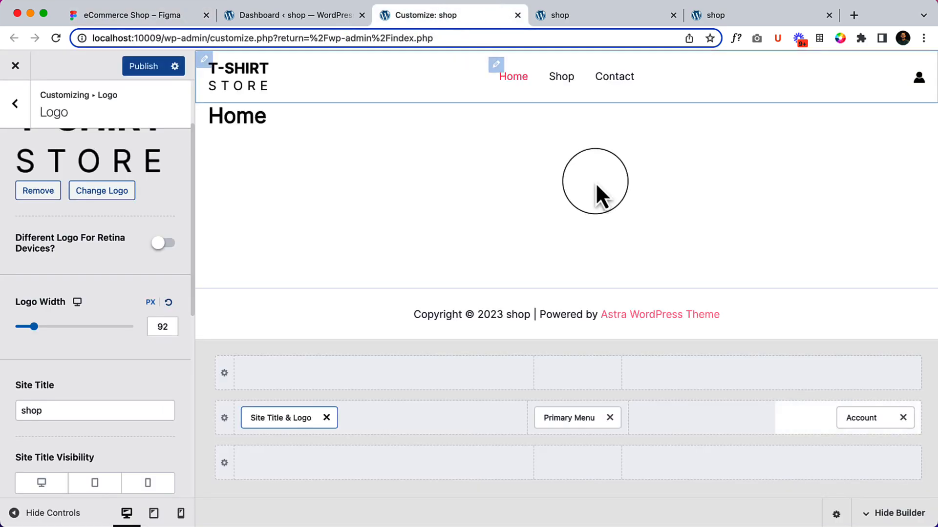
{"action": "left_click", "coordinate": [795, 423]}
{"action": "scroll", "coordinate": [901, 359], "scroll_direction": "down", "scroll_amount": 3}
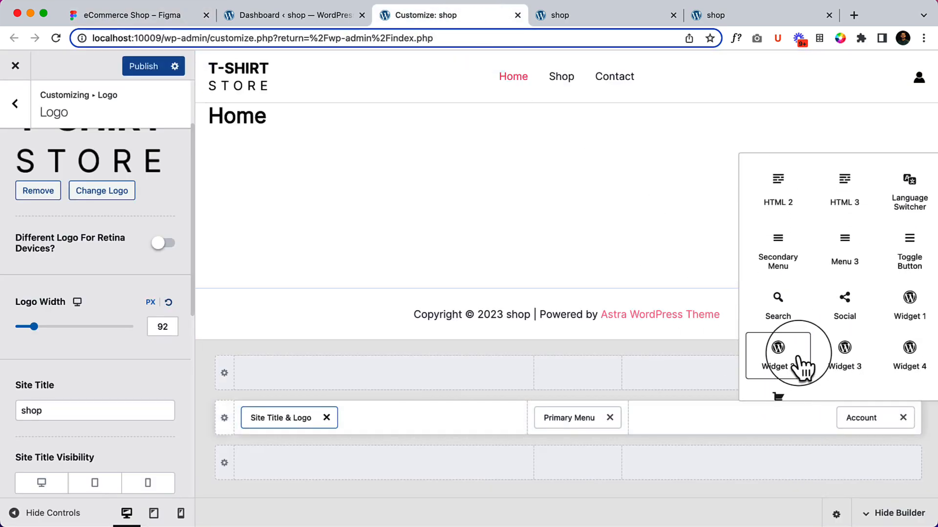
{"action": "scroll", "coordinate": [791, 376], "scroll_direction": "down", "scroll_amount": 1}
{"action": "left_click", "coordinate": [784, 378]}
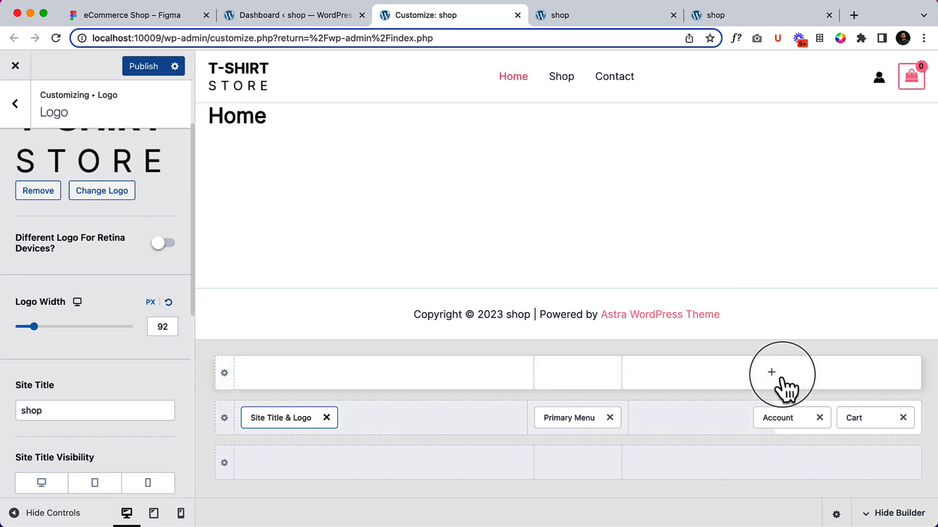
Step: Add a Search element to the main header row and order its right area as Search, Cart, Account
{"action": "left_click", "coordinate": [696, 420]}
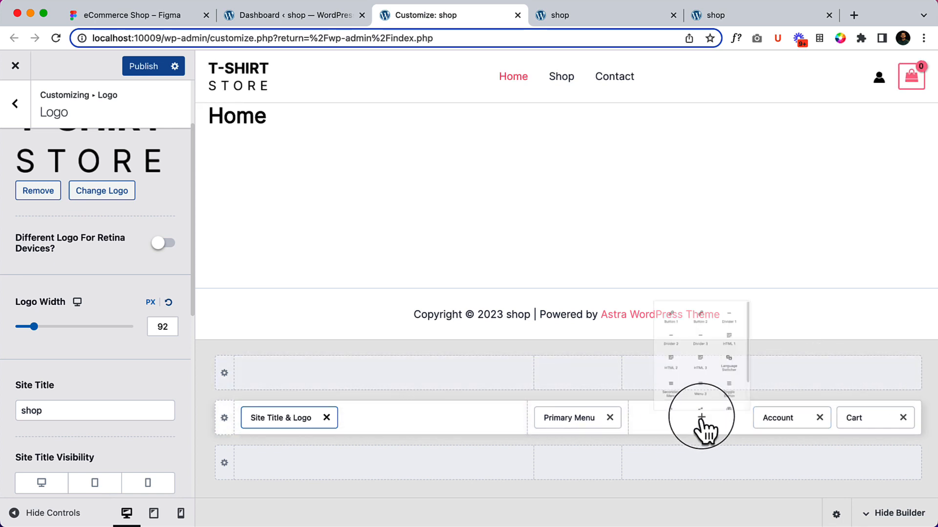
{"action": "scroll", "coordinate": [674, 332], "scroll_direction": "down", "scroll_amount": 2}
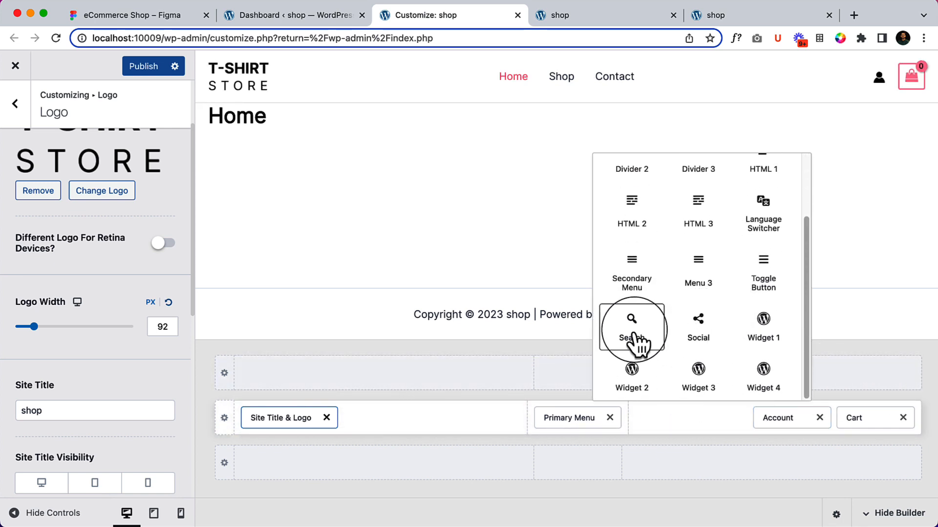
{"action": "left_click", "coordinate": [638, 337]}
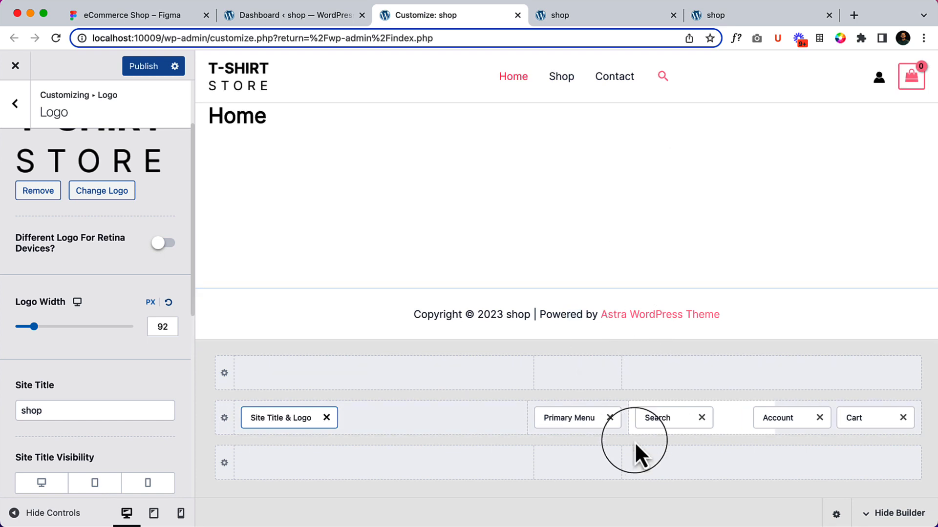
{"action": "left_click_drag", "start_coordinate": [670, 421], "coordinate": [770, 417]}
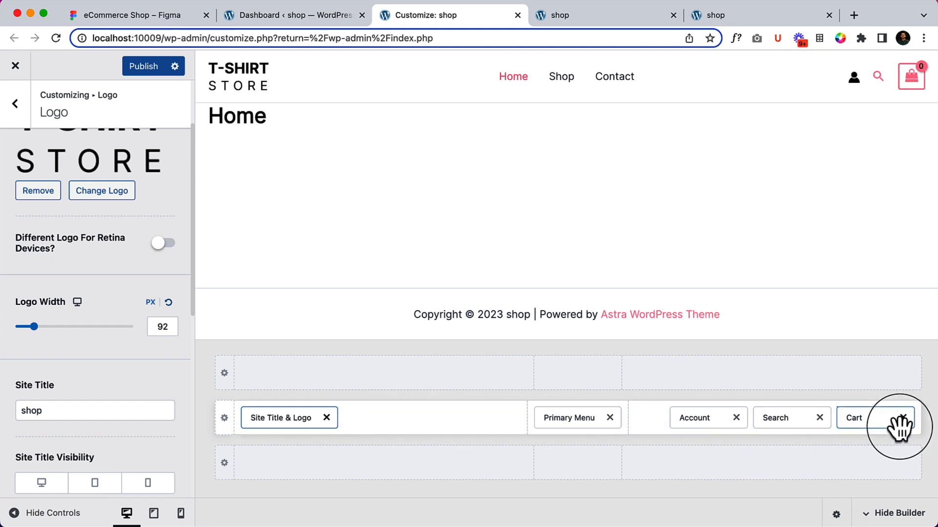
{"action": "left_click_drag", "start_coordinate": [697, 421], "coordinate": [877, 423]}
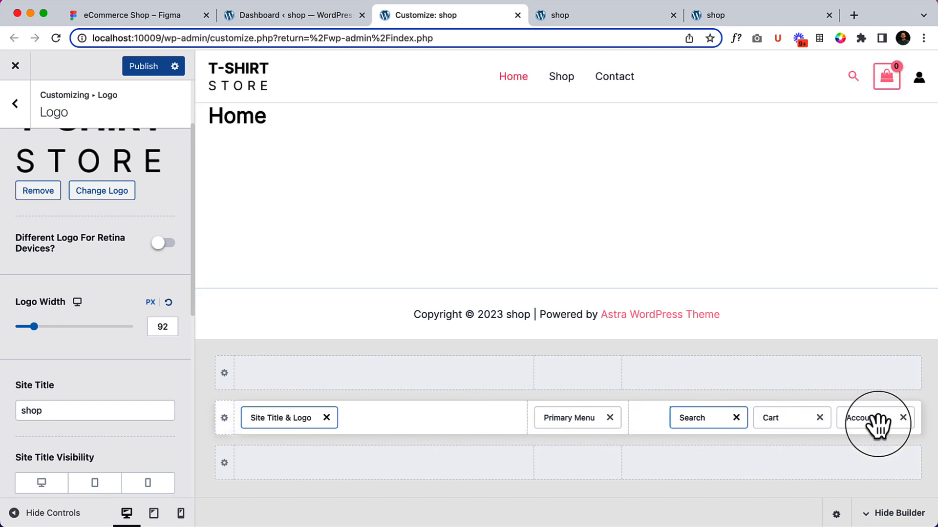
Step: Publish the header changes and check the reloaded live shop page, including its header cart and logo links
{"action": "mouse_move", "coordinate": [893, 87]}
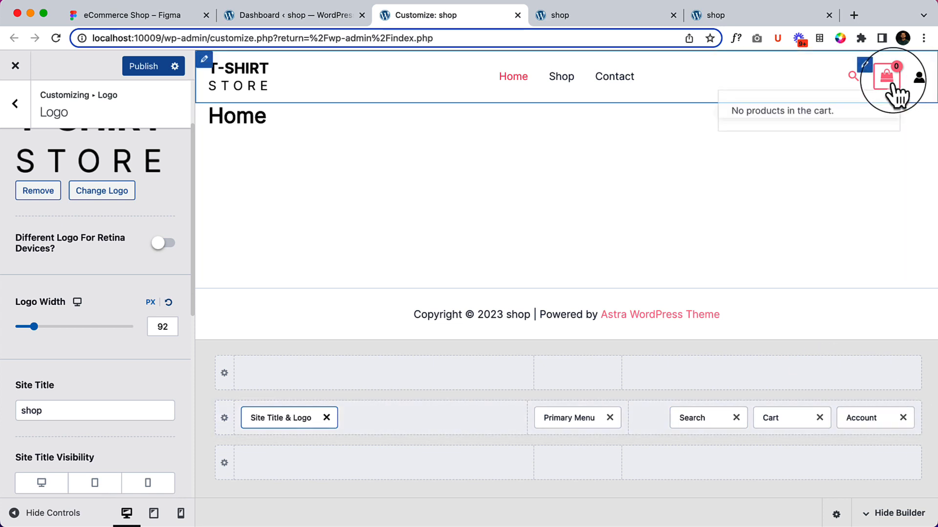
{"action": "left_click", "coordinate": [150, 73]}
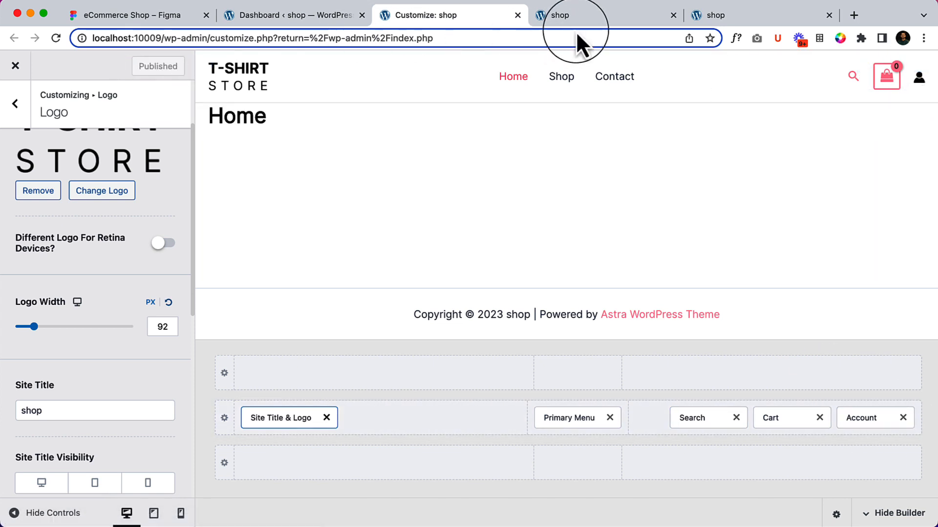
{"action": "left_click", "coordinate": [590, 18]}
{"action": "right_click", "coordinate": [459, 176]}
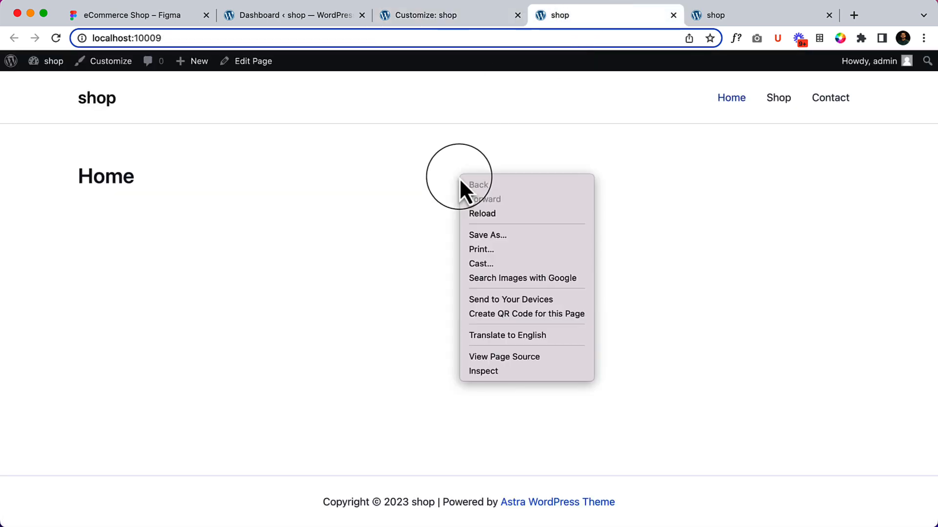
{"action": "left_click", "coordinate": [485, 215]}
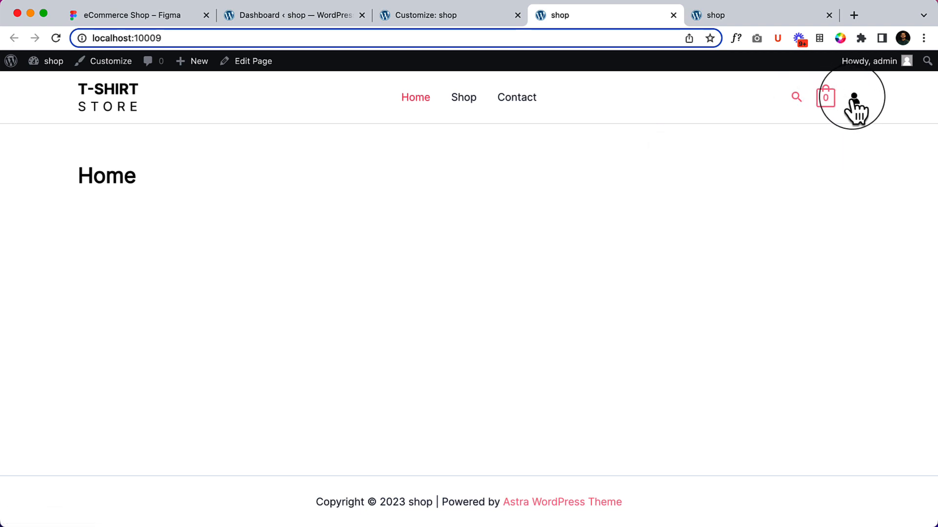
{"action": "left_click", "coordinate": [823, 100]}
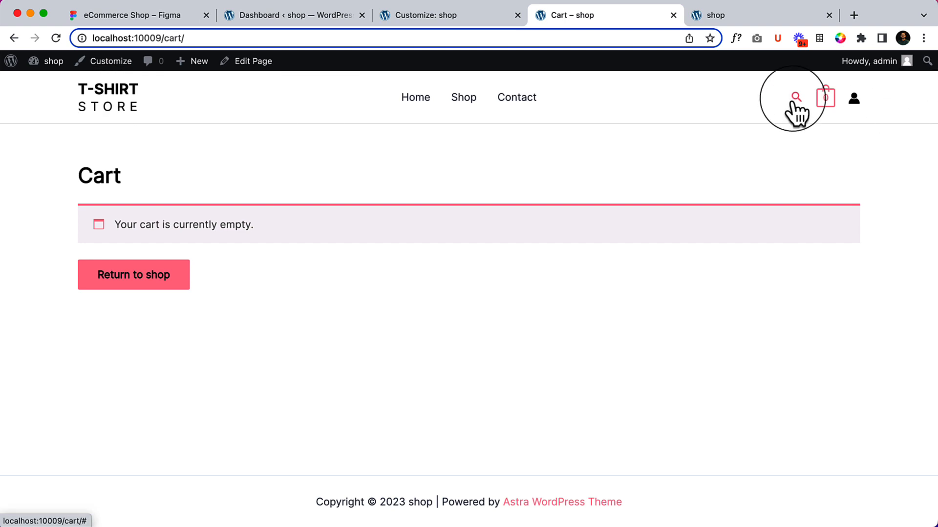
{"action": "left_click", "coordinate": [107, 105]}
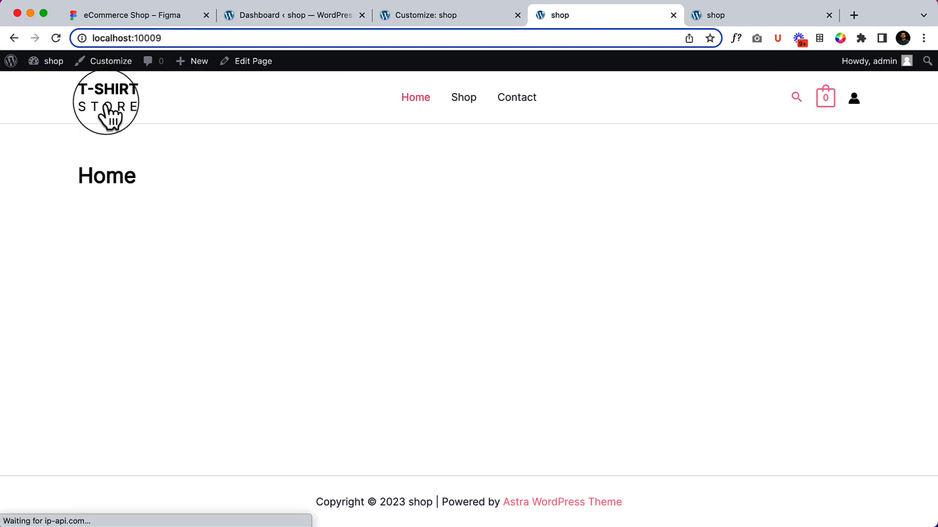
Step: Compare the search, cart and login items in the Figma header with the header in the Customizer
{"action": "left_click", "coordinate": [434, 18]}
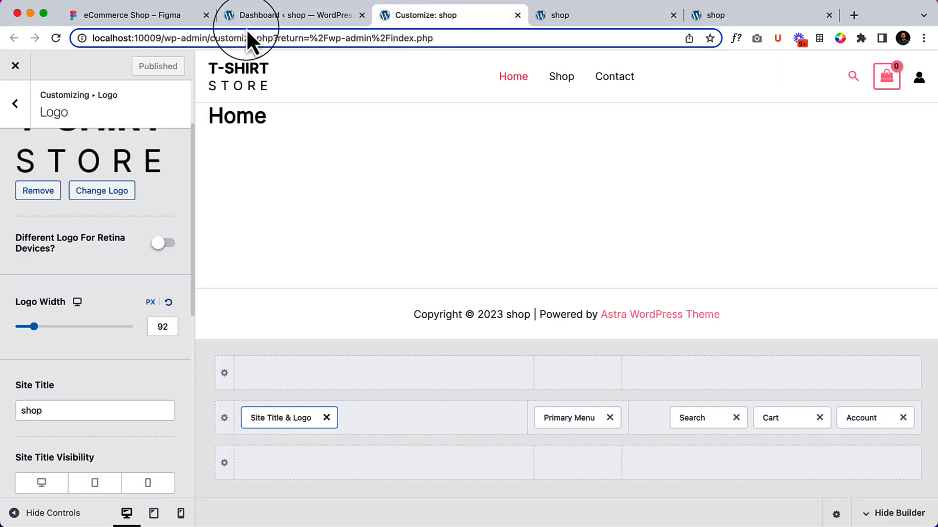
{"action": "left_click", "coordinate": [264, 17]}
{"action": "left_click", "coordinate": [166, 17]}
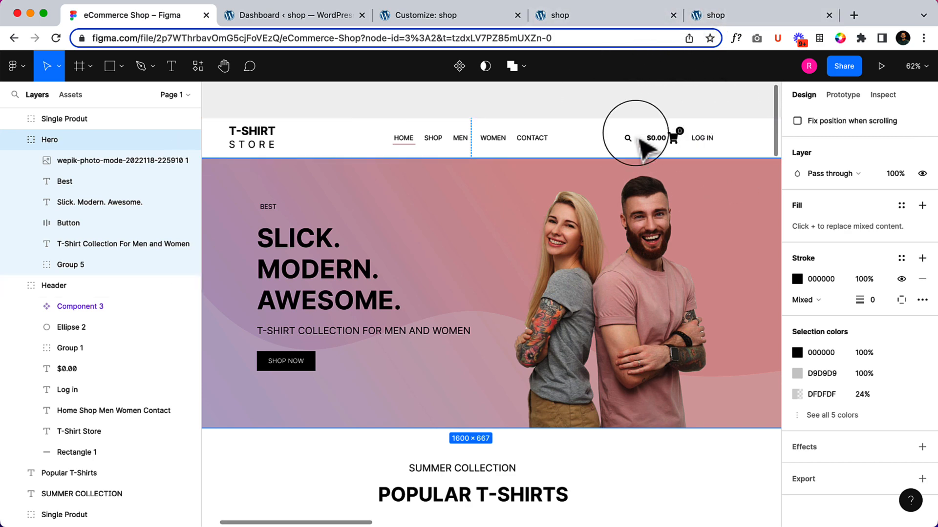
{"action": "left_click", "coordinate": [459, 17]}
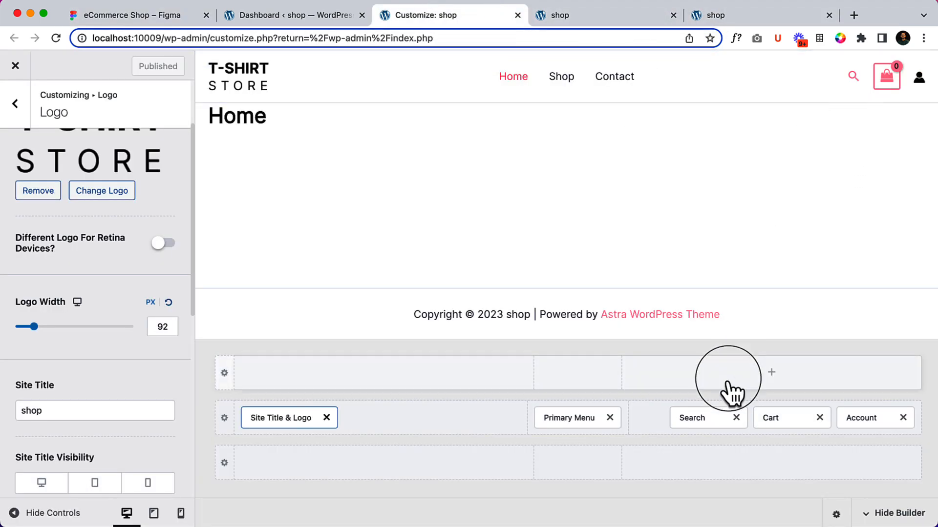
Step: Review the header Search element's Design and General settings and return to the Header Builder overview
{"action": "left_click", "coordinate": [696, 416]}
{"action": "left_click", "coordinate": [117, 155]}
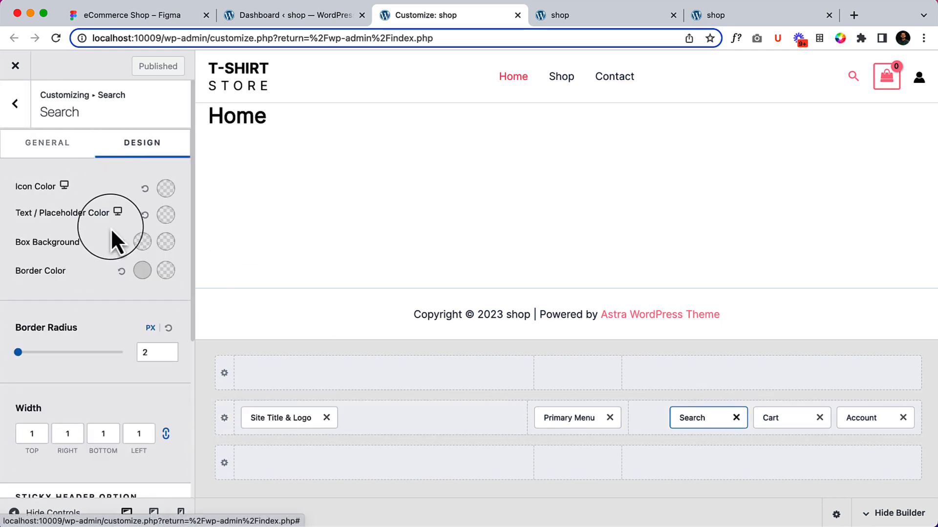
{"action": "left_click", "coordinate": [54, 146]}
{"action": "left_click", "coordinate": [16, 104]}
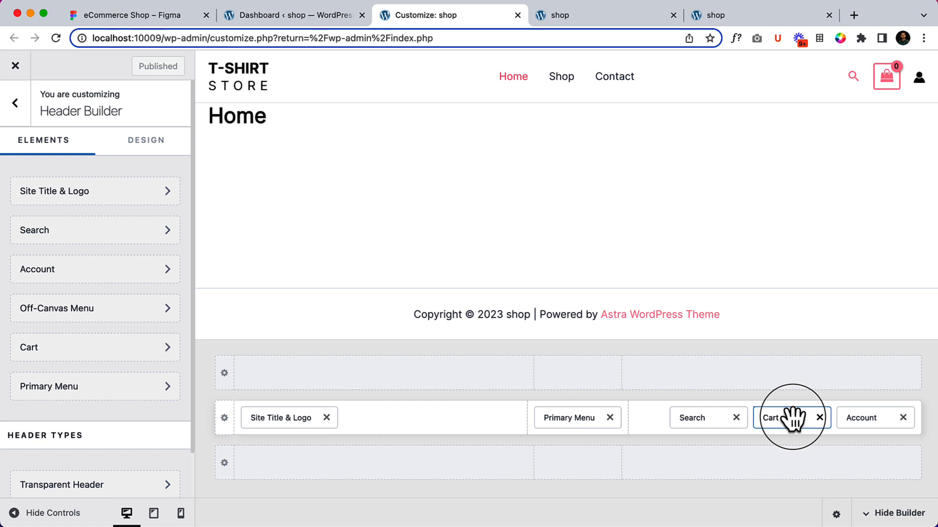
Step: Set the header Search element's search style to Full Screen Search and try the search icon in the preview
{"action": "left_click", "coordinate": [688, 417]}
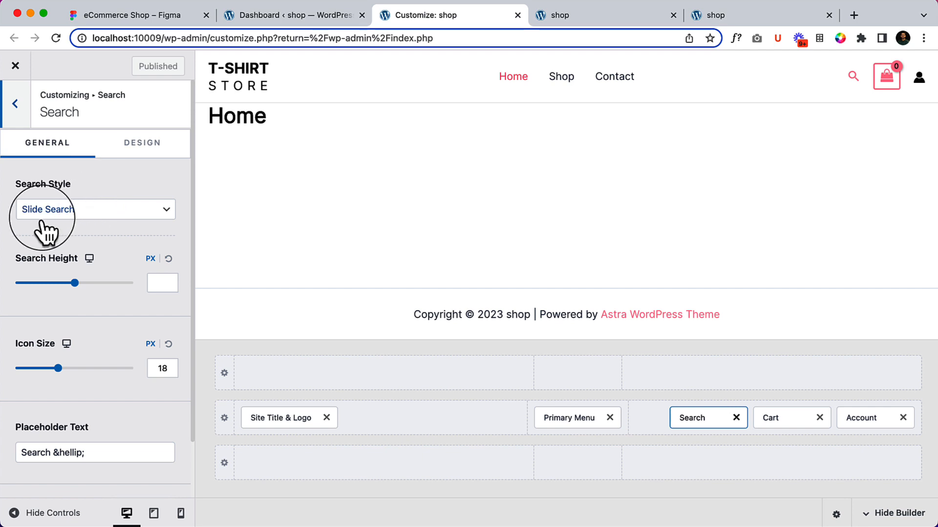
{"action": "left_click", "coordinate": [88, 213]}
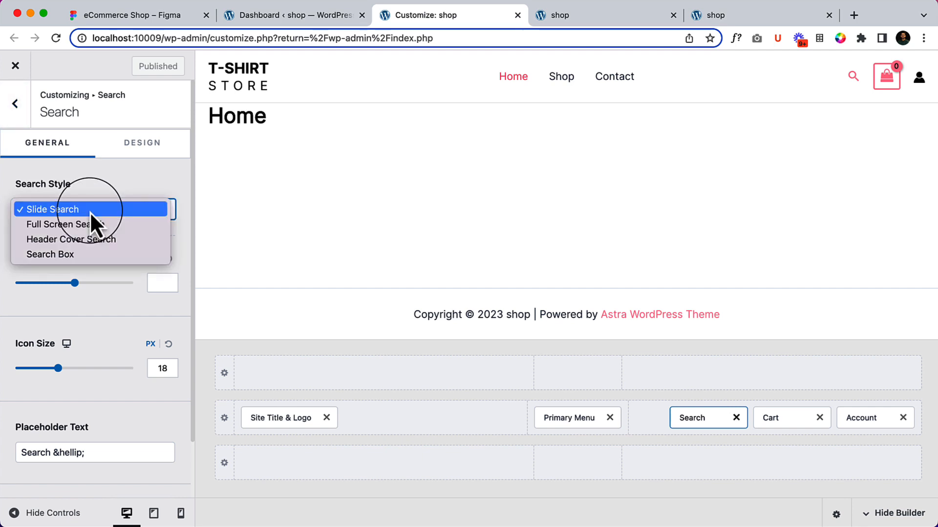
{"action": "left_click", "coordinate": [66, 227]}
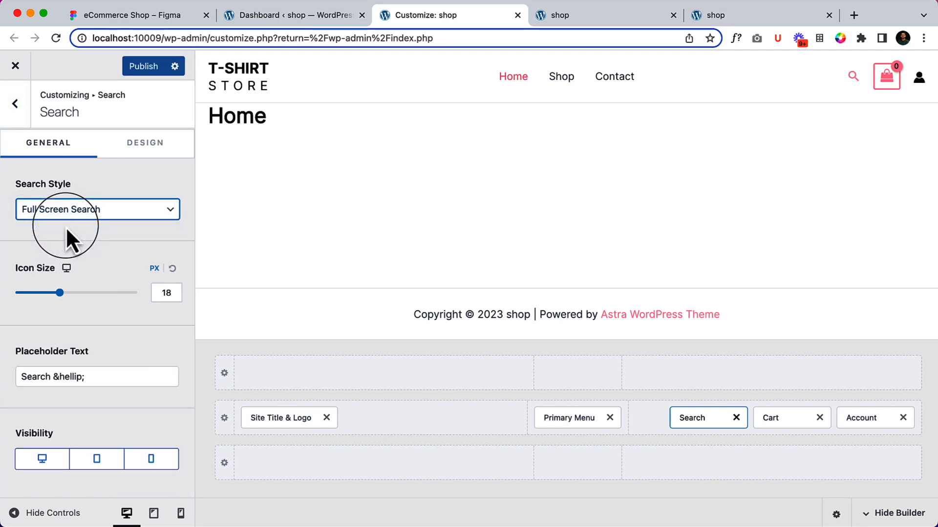
{"action": "left_click", "coordinate": [107, 209]}
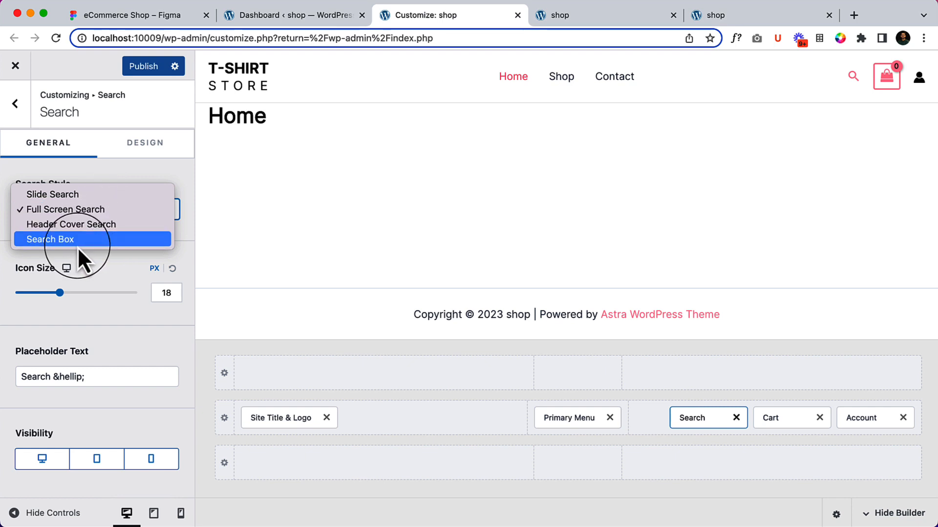
{"action": "left_click", "coordinate": [106, 210]}
{"action": "left_click", "coordinate": [854, 80]}
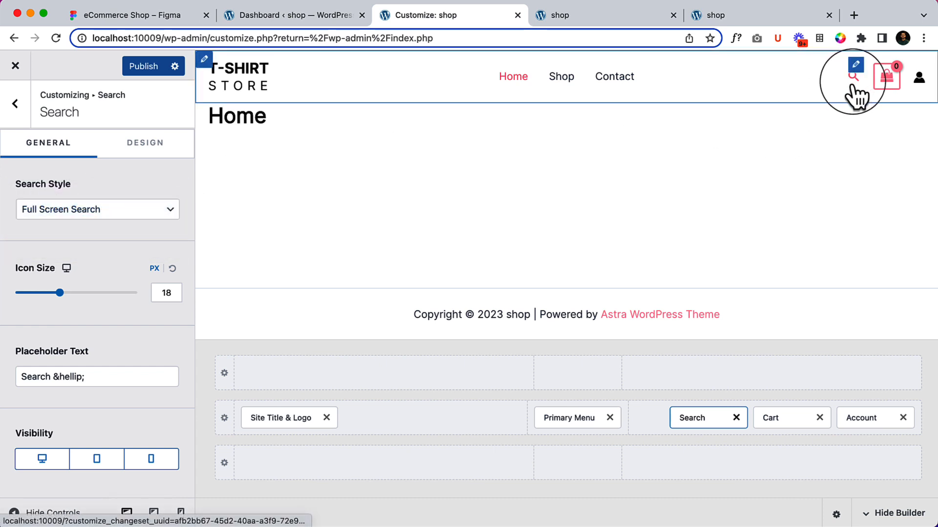
Step: Publish the search style change and test opening and closing the search on the reloaded live shop page
{"action": "left_click", "coordinate": [136, 75]}
{"action": "left_click", "coordinate": [593, 14]}
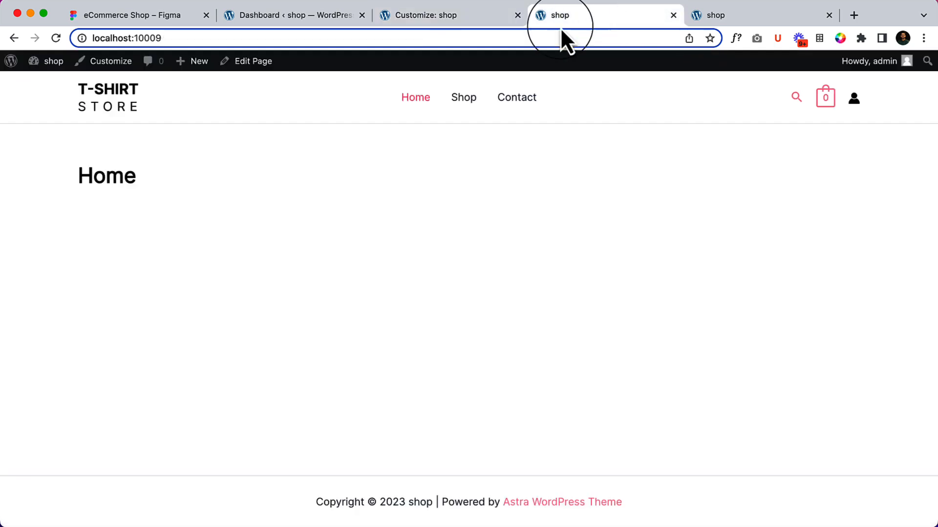
{"action": "right_click", "coordinate": [275, 168]}
{"action": "left_click", "coordinate": [306, 209]}
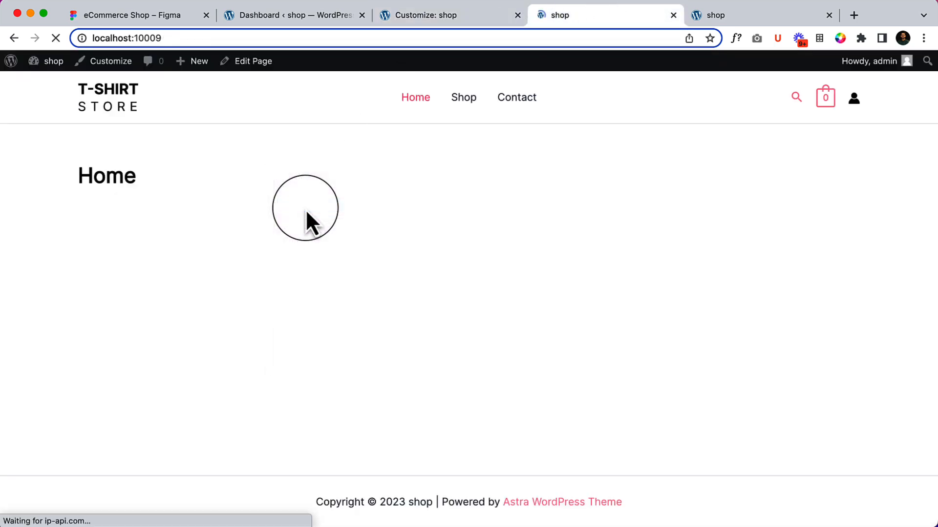
{"action": "left_click", "coordinate": [798, 98]}
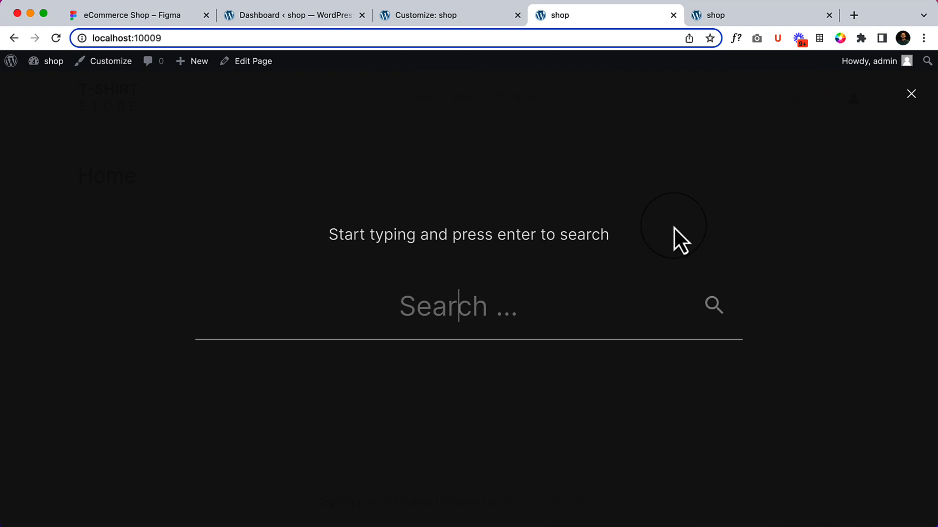
{"action": "left_click", "coordinate": [911, 95]}
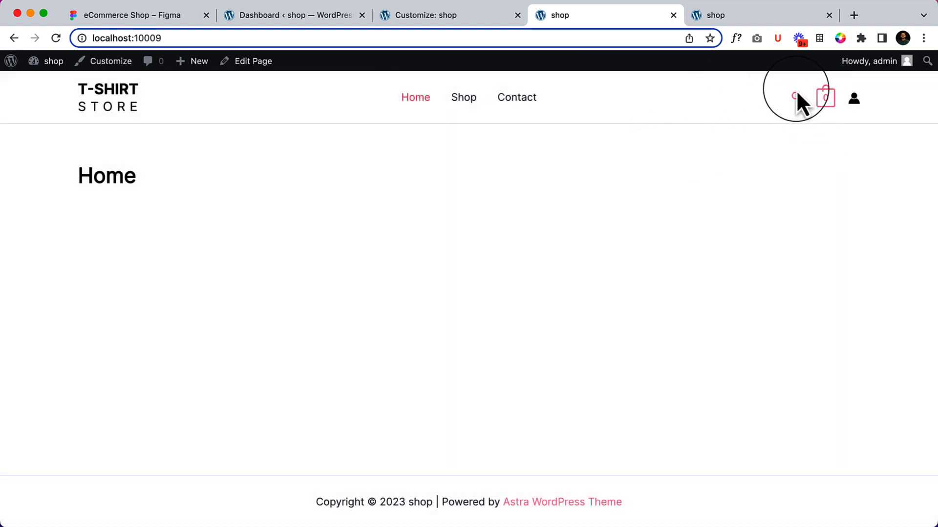
{"action": "left_click", "coordinate": [404, 19]}
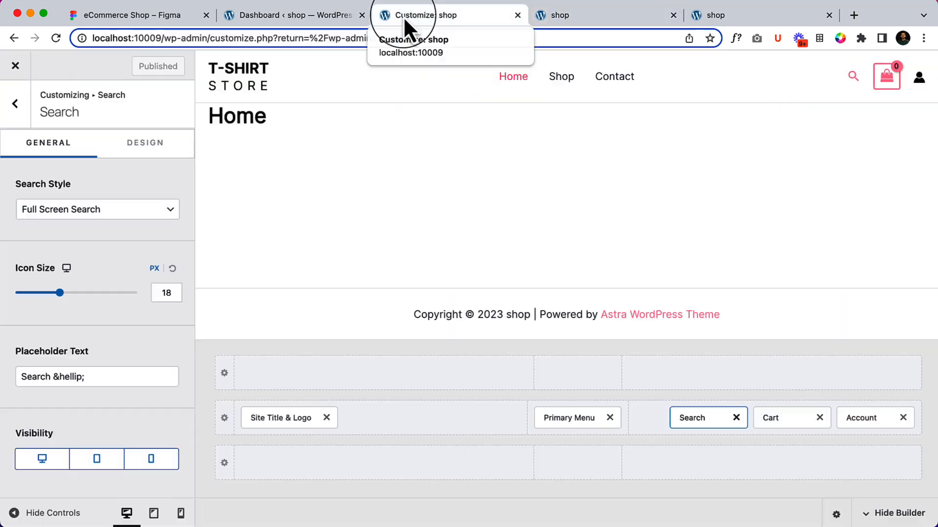
Step: Set the header Search element's icon color to the black palette color (000000) and review its sticky header and general options
{"action": "left_click", "coordinate": [697, 415]}
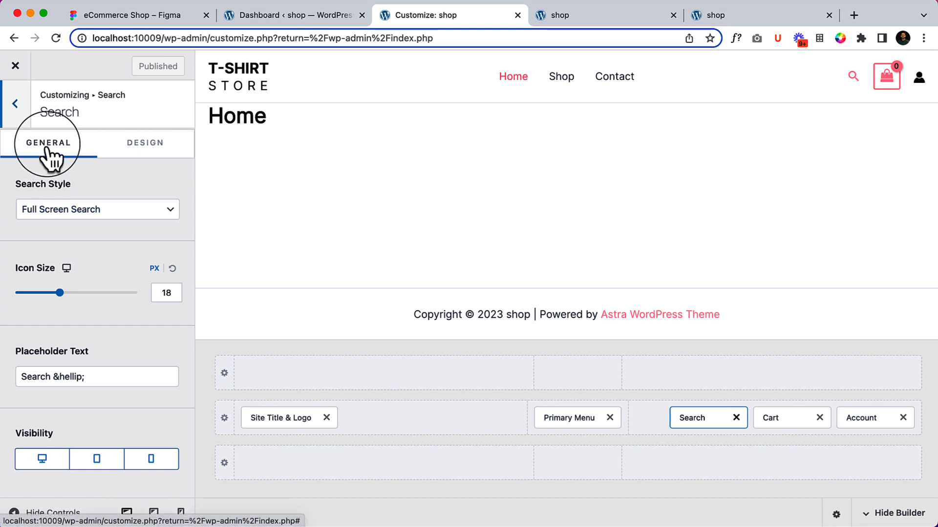
{"action": "left_click", "coordinate": [165, 147]}
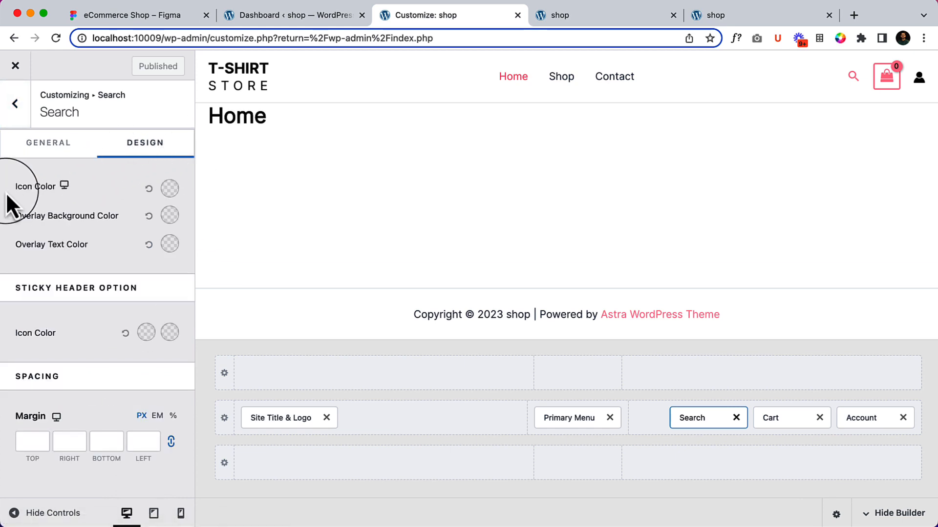
{"action": "left_click", "coordinate": [167, 192]}
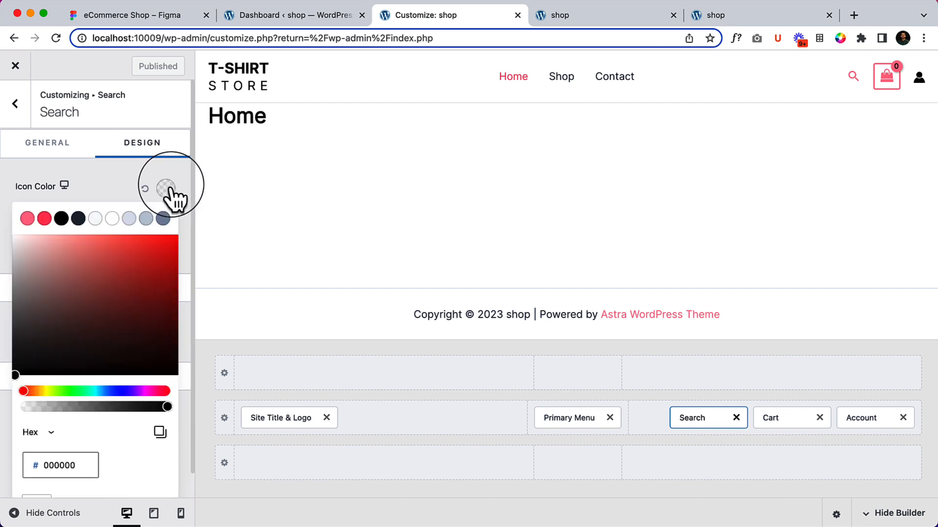
{"action": "left_click", "coordinate": [62, 218]}
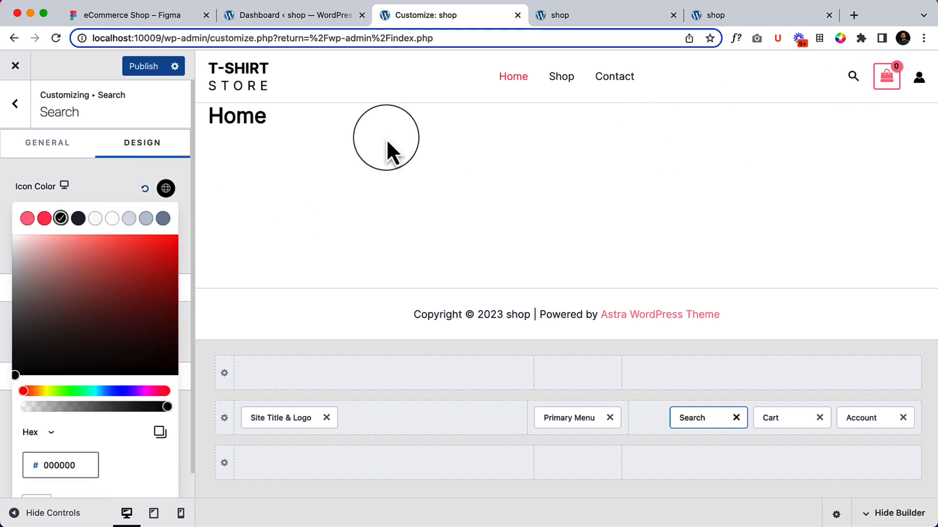
{"action": "left_click", "coordinate": [119, 192]}
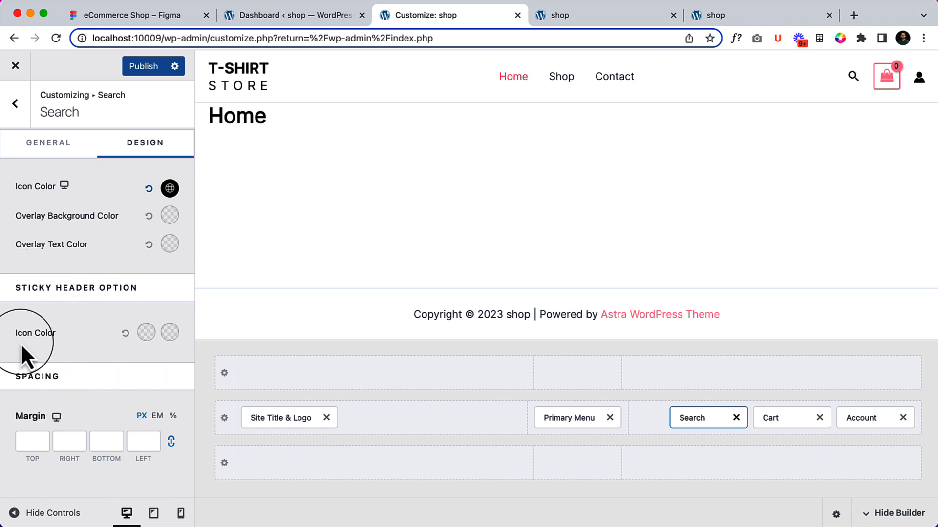
{"action": "left_click_drag", "start_coordinate": [22, 287], "coordinate": [109, 286]}
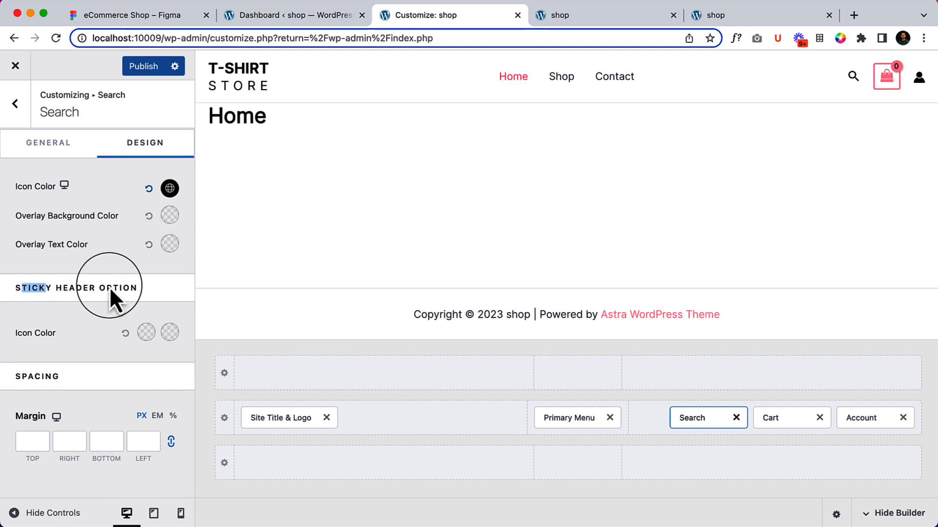
{"action": "left_click", "coordinate": [73, 382]}
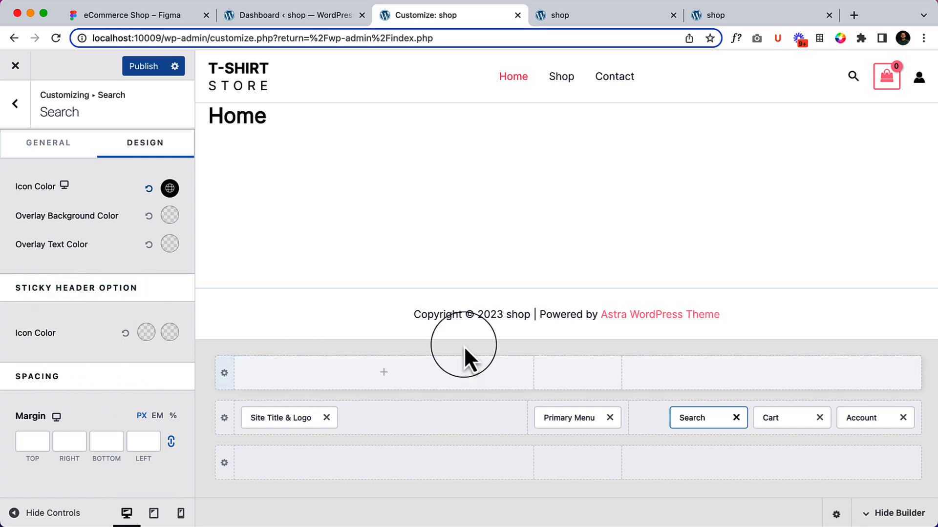
{"action": "left_click", "coordinate": [39, 154]}
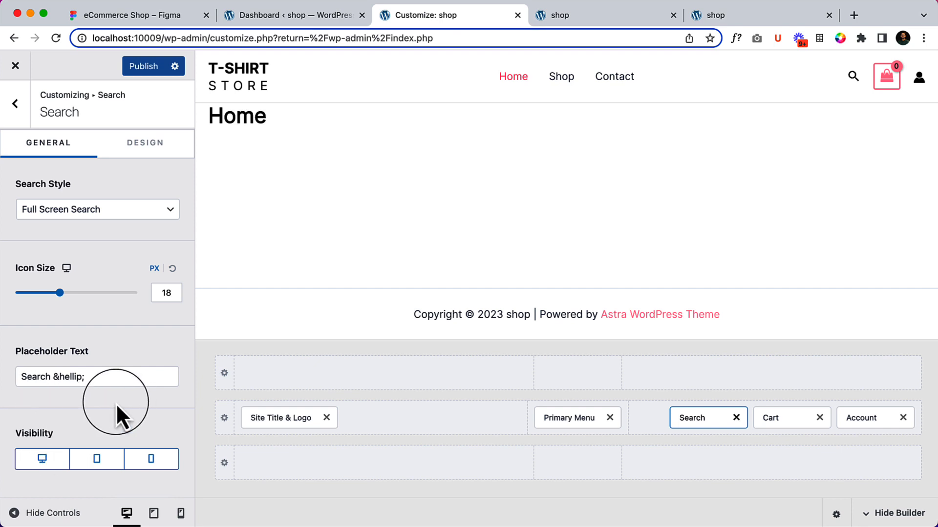
Step: Change the header Cart element's icon to the shopping cart and compare it with the cart in the Figma header
{"action": "left_click", "coordinate": [781, 419]}
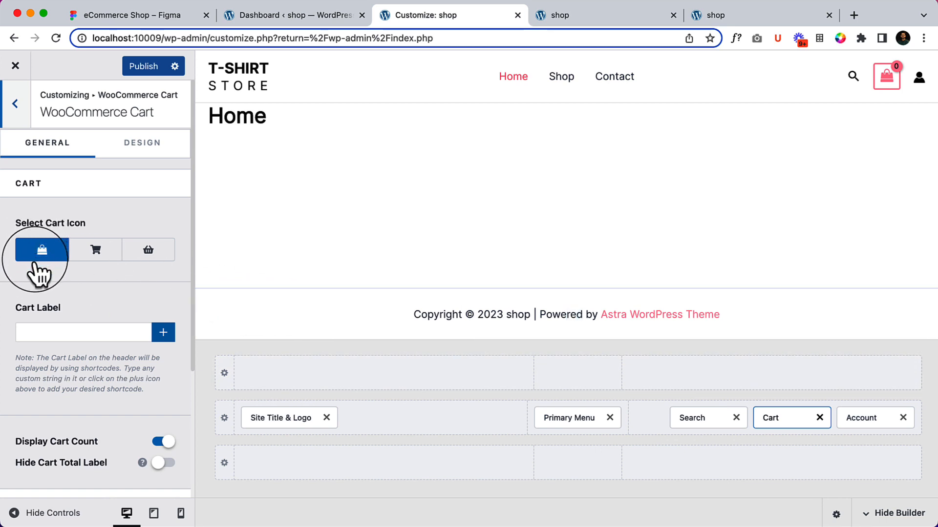
{"action": "left_click", "coordinate": [100, 251]}
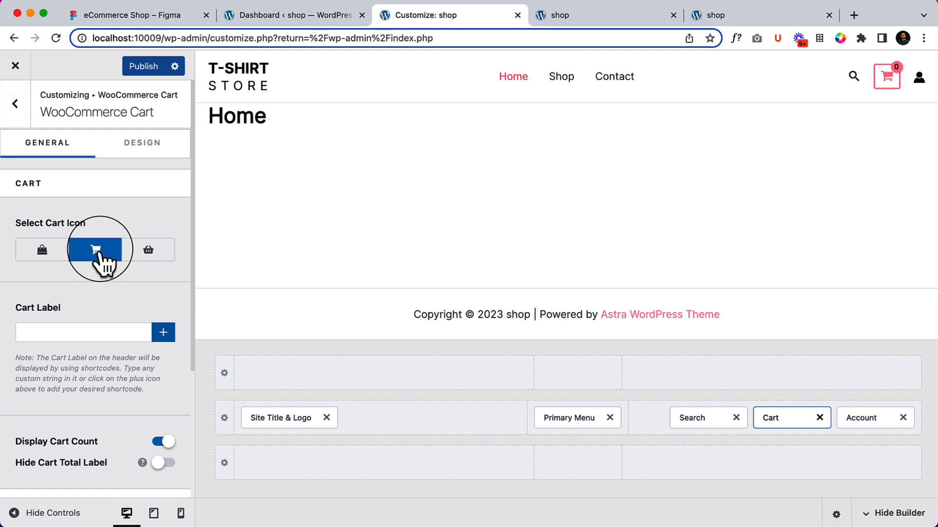
{"action": "left_click", "coordinate": [157, 13]}
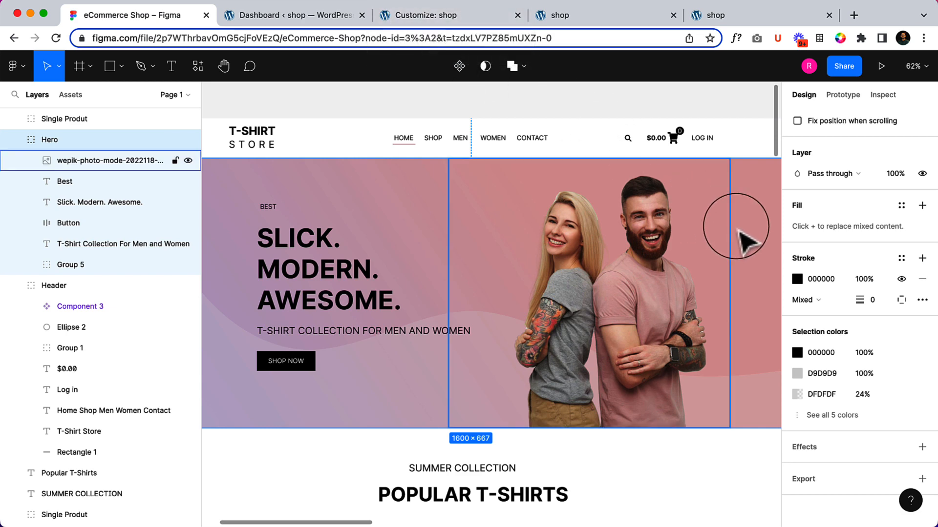
{"action": "scroll", "coordinate": [742, 102], "scroll_direction": "up", "scroll_amount": 5}
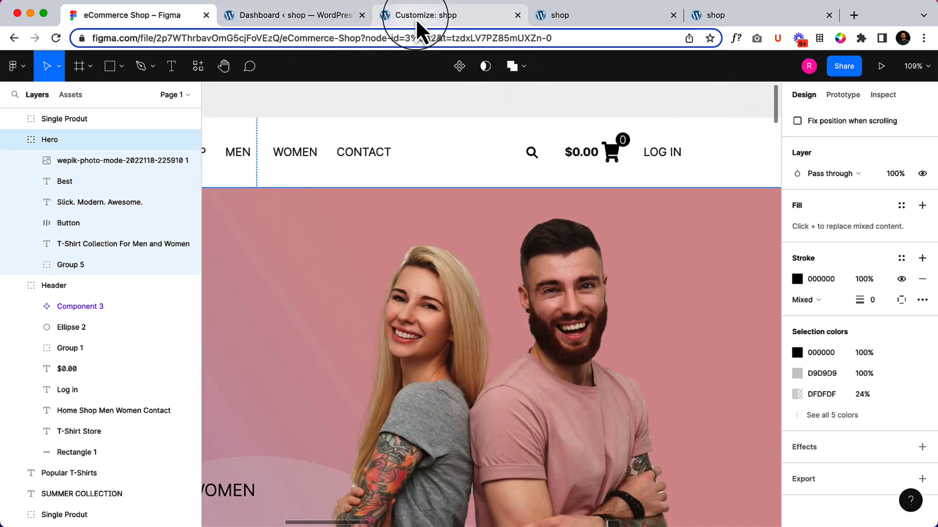
{"action": "left_click", "coordinate": [415, 19]}
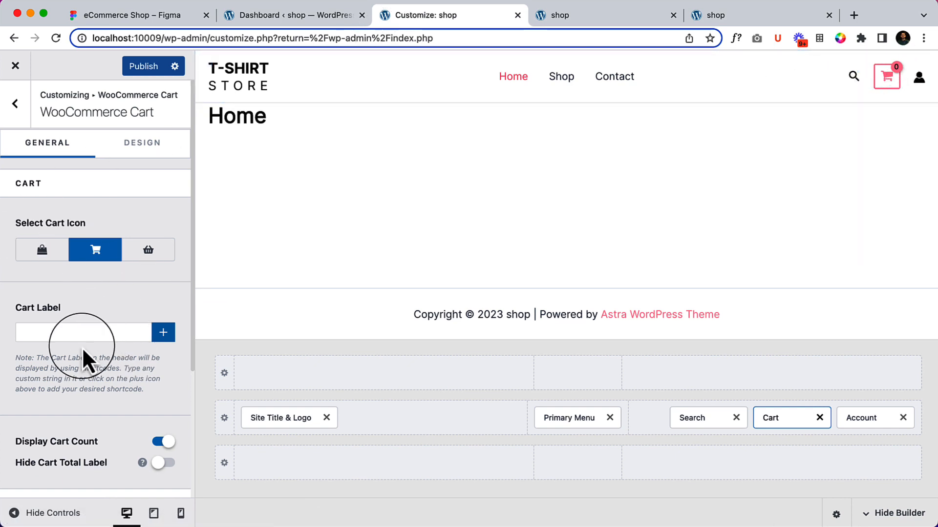
Step: Set the header cart icon's border width to 0 px in its design settings and check the cart in the preview
{"action": "scroll", "coordinate": [86, 347], "scroll_direction": "down", "scroll_amount": 4}
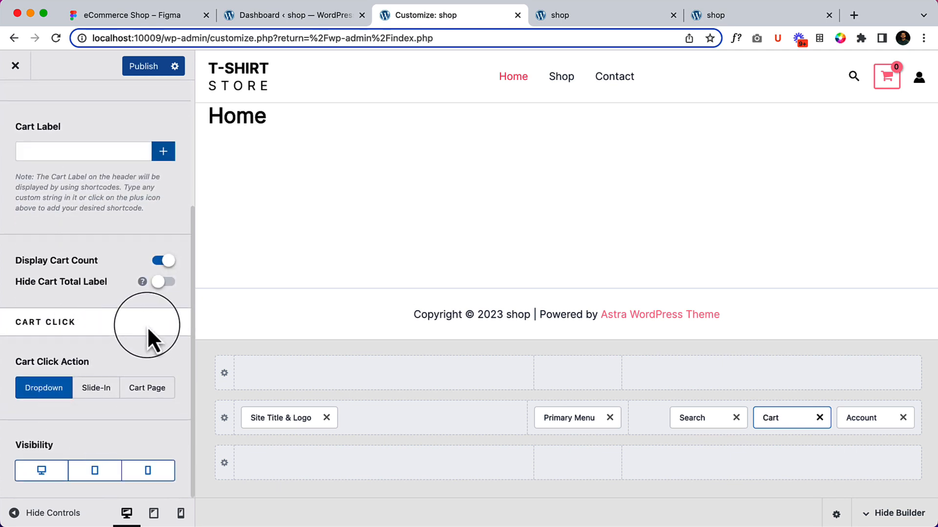
{"action": "scroll", "coordinate": [147, 326], "scroll_direction": "up", "scroll_amount": 5}
{"action": "left_click", "coordinate": [145, 149]}
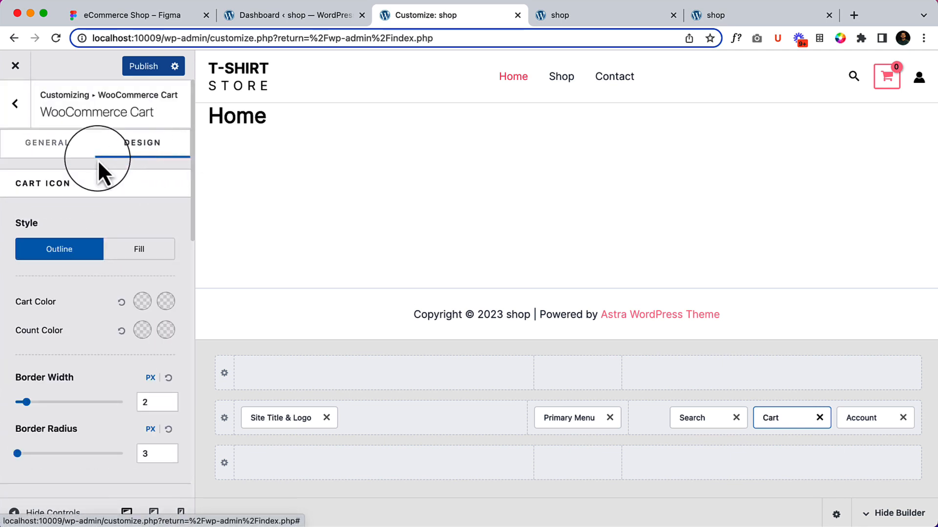
{"action": "left_click_drag", "start_coordinate": [19, 223], "coordinate": [25, 223]}
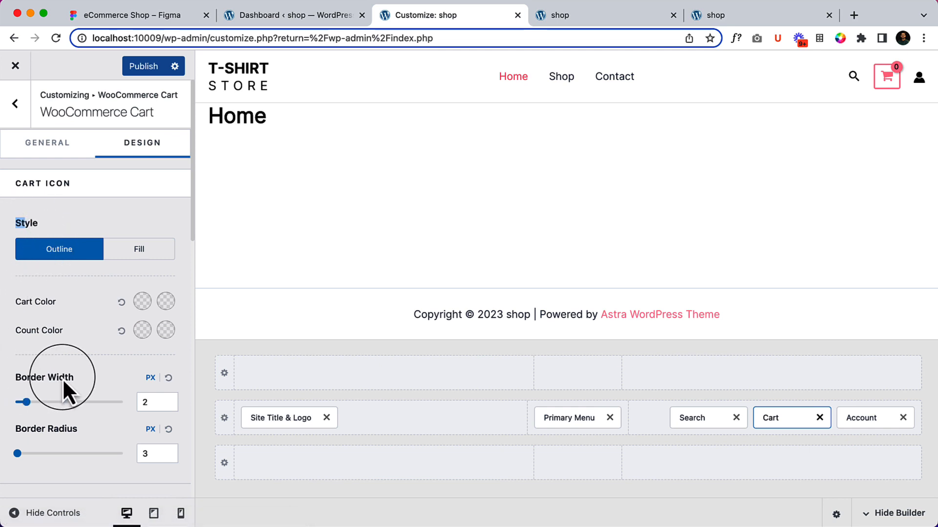
{"action": "double_click", "coordinate": [146, 402]}
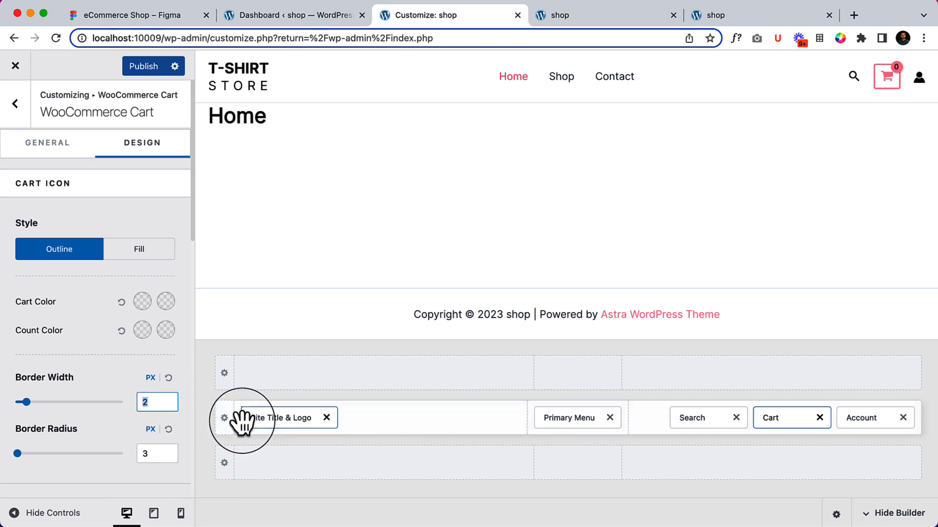
{"action": "type", "text": "0"}
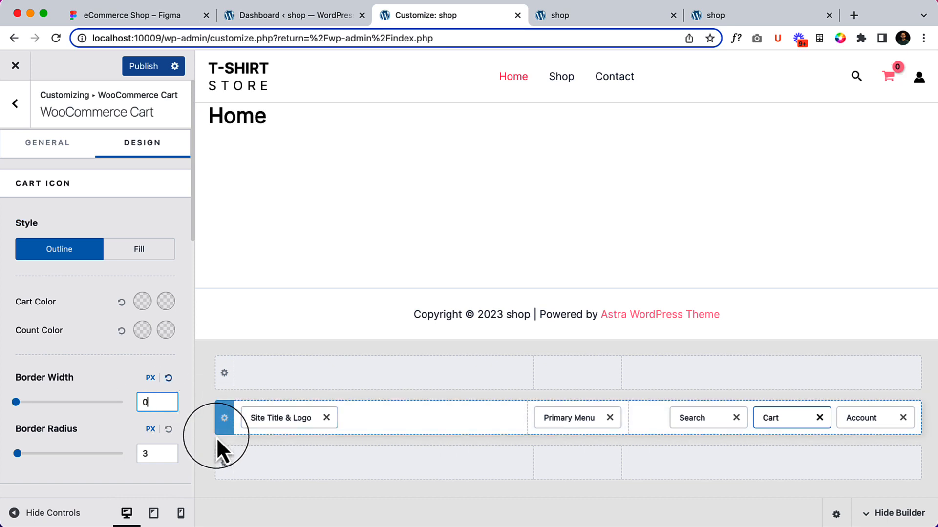
{"action": "mouse_move", "coordinate": [886, 91]}
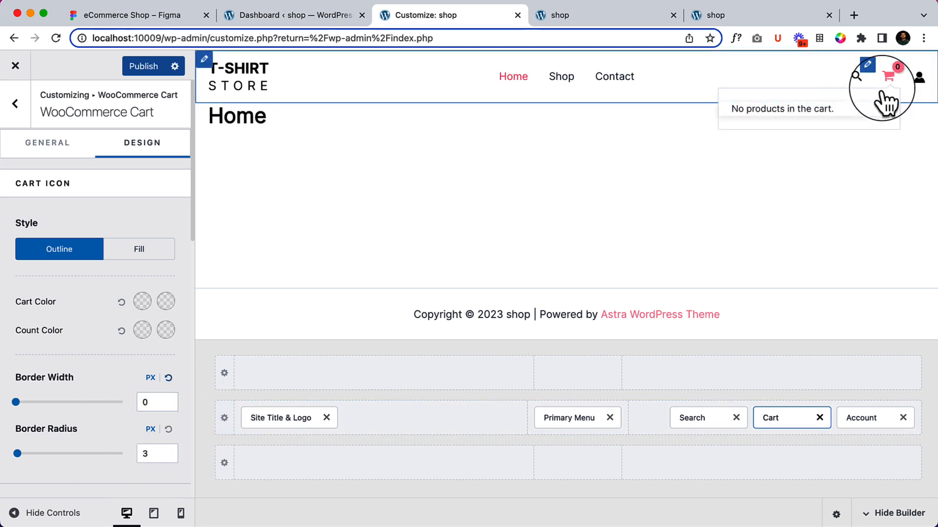
Step: Set the header cart icon's size to 25 px and review the remaining cart design settings through to Spacing
{"action": "scroll", "coordinate": [66, 381], "scroll_direction": "down", "scroll_amount": 5}
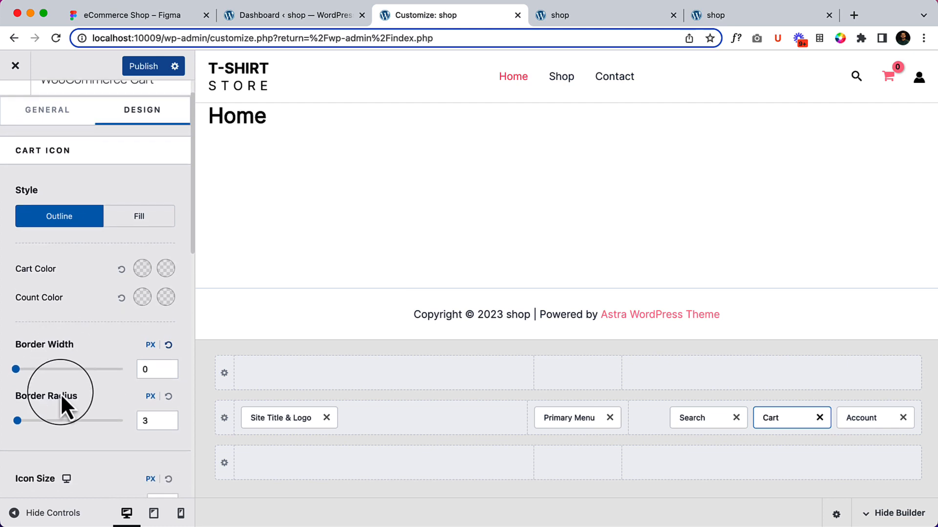
{"action": "mouse_move", "coordinate": [62, 292]}
{"action": "left_mouse_down"}
{"action": "mouse_move", "coordinate": [77, 293]}
{"action": "mouse_move", "coordinate": [46, 292]}
{"action": "left_mouse_up"}
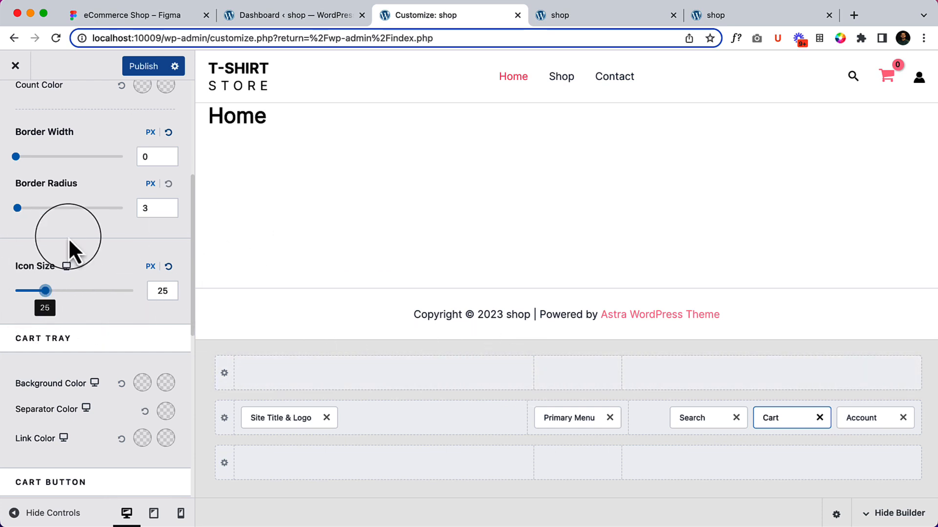
{"action": "scroll", "coordinate": [116, 251], "scroll_direction": "up", "scroll_amount": 5}
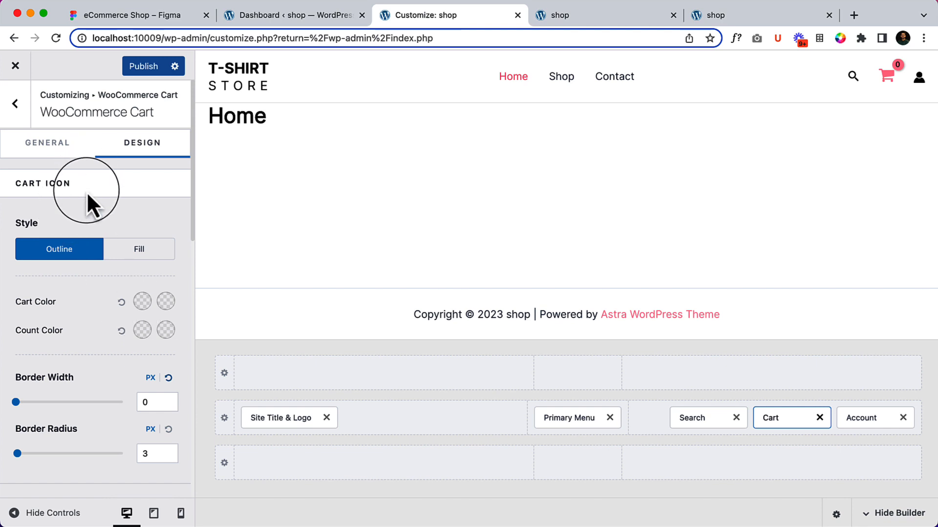
{"action": "scroll", "coordinate": [160, 348], "scroll_direction": "down", "scroll_amount": 3}
{"action": "scroll", "coordinate": [145, 367], "scroll_direction": "down", "scroll_amount": 6}
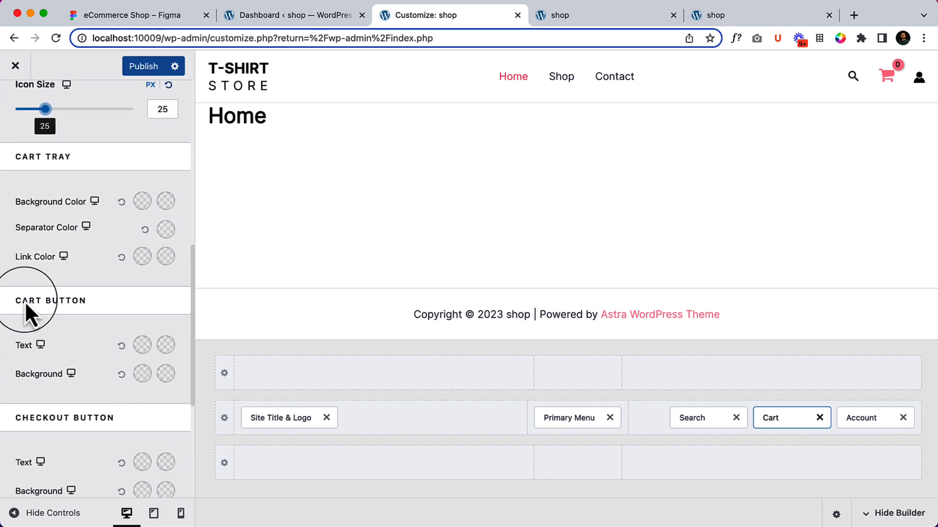
{"action": "scroll", "coordinate": [137, 303], "scroll_direction": "down", "scroll_amount": 3}
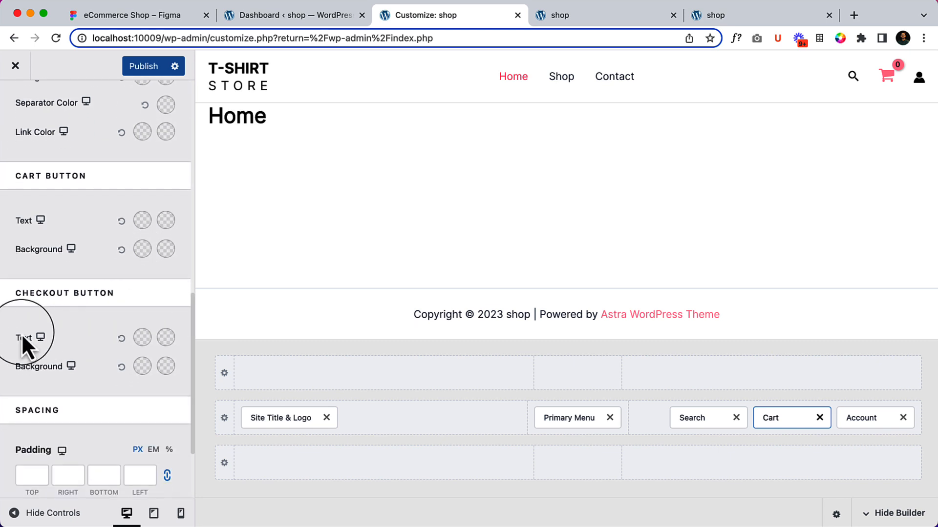
{"action": "scroll", "coordinate": [143, 344], "scroll_direction": "down", "scroll_amount": 3}
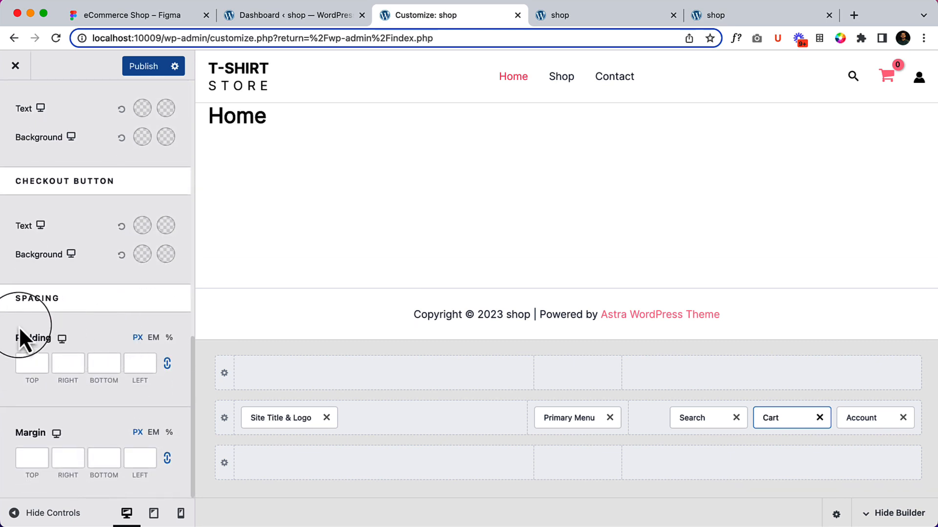
Step: Review the header cart's general settings, from the icon and label choices through to the cart click action and visibility
{"action": "scroll", "coordinate": [78, 405], "scroll_direction": "up", "scroll_amount": 15}
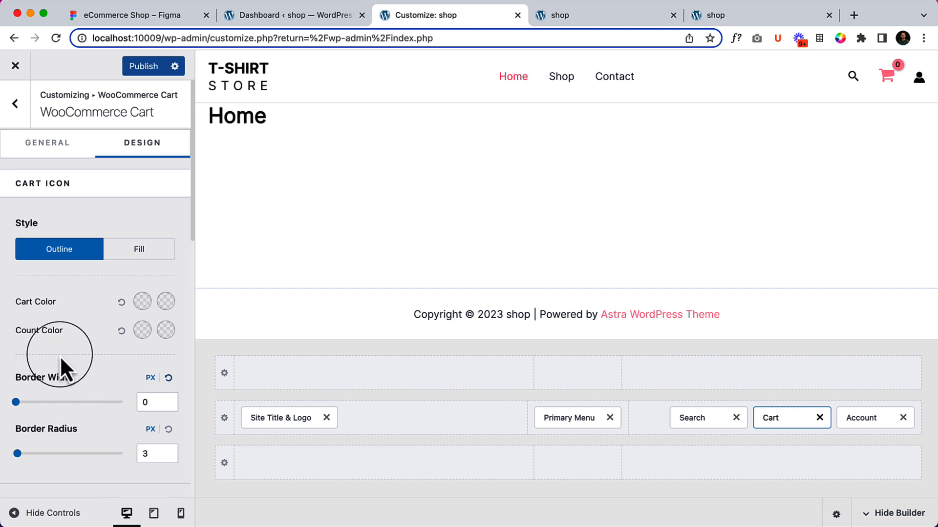
{"action": "left_click", "coordinate": [47, 146]}
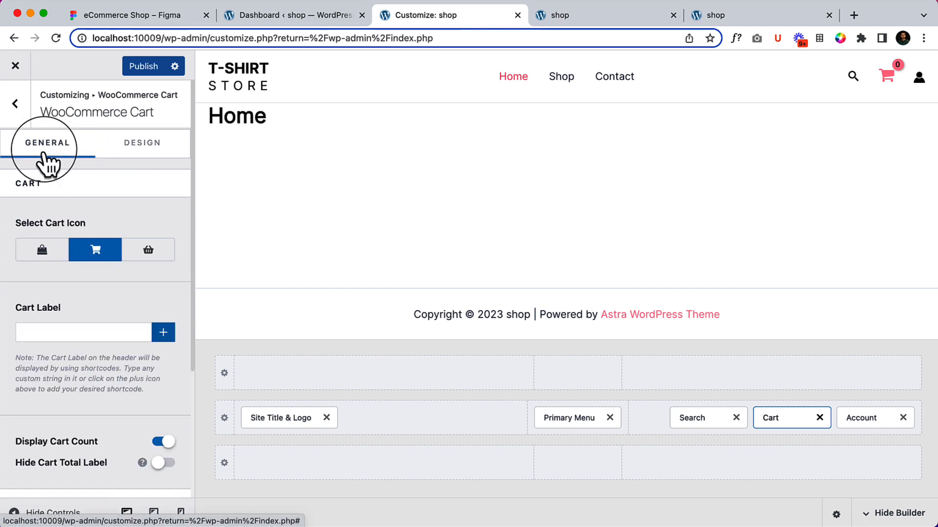
{"action": "scroll", "coordinate": [58, 397], "scroll_direction": "down", "scroll_amount": 1}
{"action": "scroll", "coordinate": [143, 383], "scroll_direction": "down", "scroll_amount": 3}
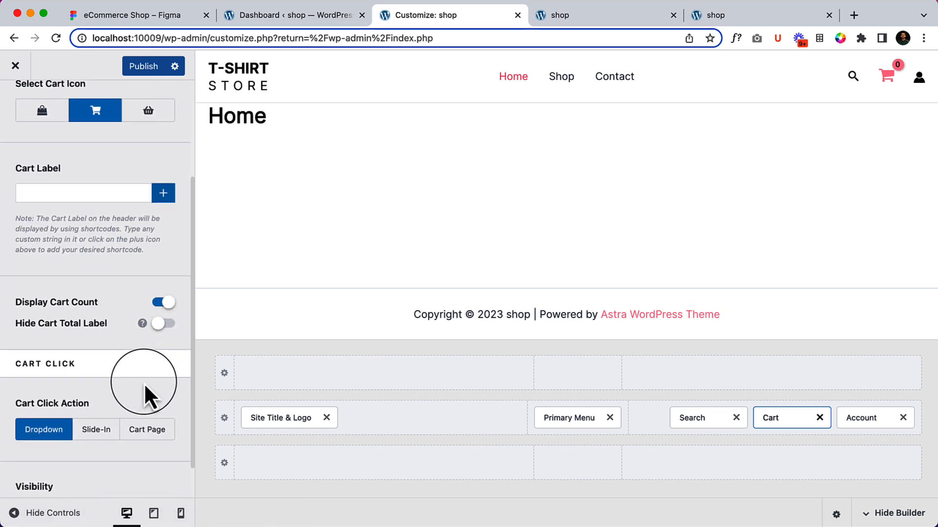
{"action": "scroll", "coordinate": [97, 414], "scroll_direction": "down", "scroll_amount": 1}
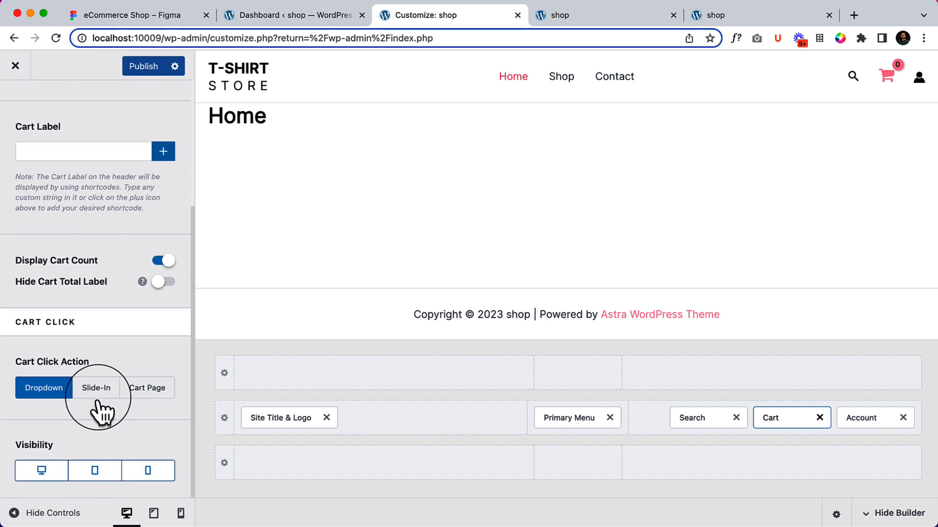
{"action": "scroll", "coordinate": [105, 391], "scroll_direction": "up", "scroll_amount": 5}
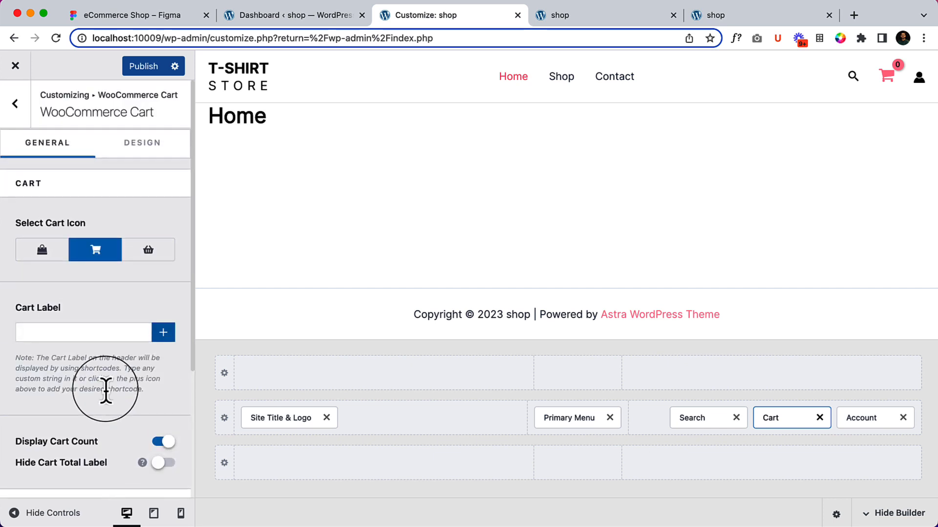
Step: Set the header cart icon's normal Cart Color to the black palette color in its design settings
{"action": "left_click", "coordinate": [139, 146]}
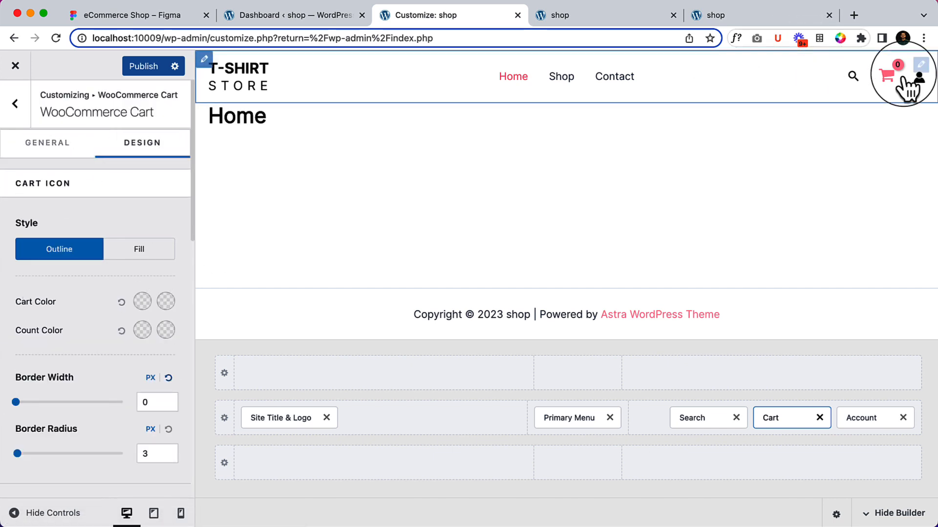
{"action": "mouse_move", "coordinate": [900, 78]}
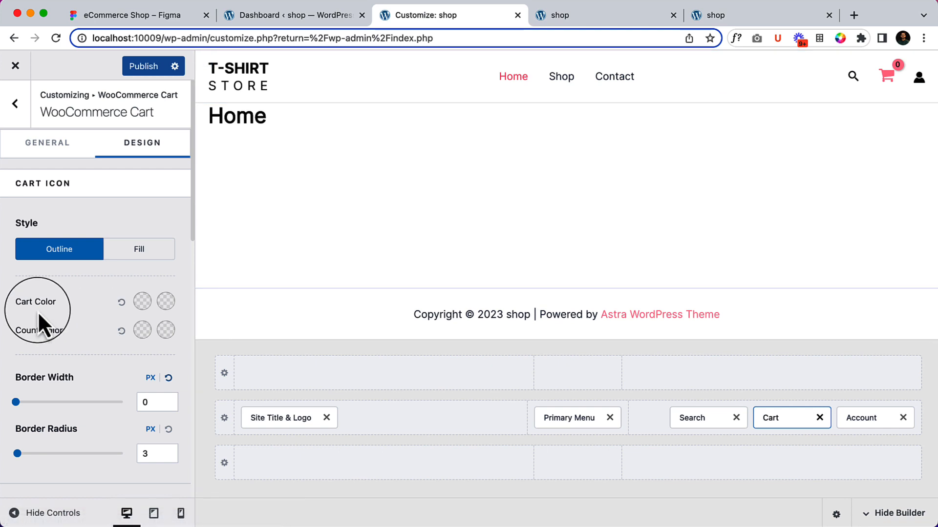
{"action": "left_click", "coordinate": [142, 301]}
{"action": "left_click", "coordinate": [63, 331]}
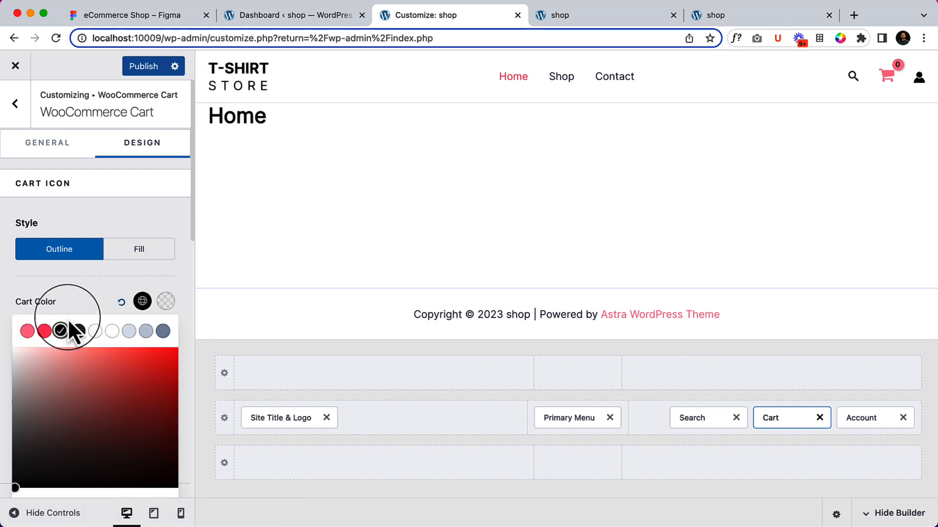
{"action": "left_click", "coordinate": [91, 289]}
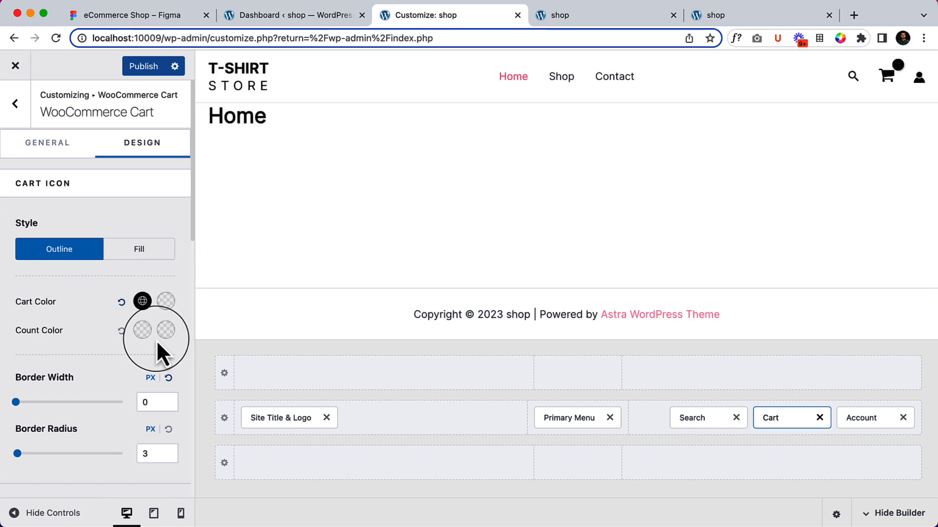
Step: Set the header cart's normal Count Color to the white palette color and publish the changes
{"action": "left_click", "coordinate": [142, 331]}
{"action": "left_click", "coordinate": [112, 362]}
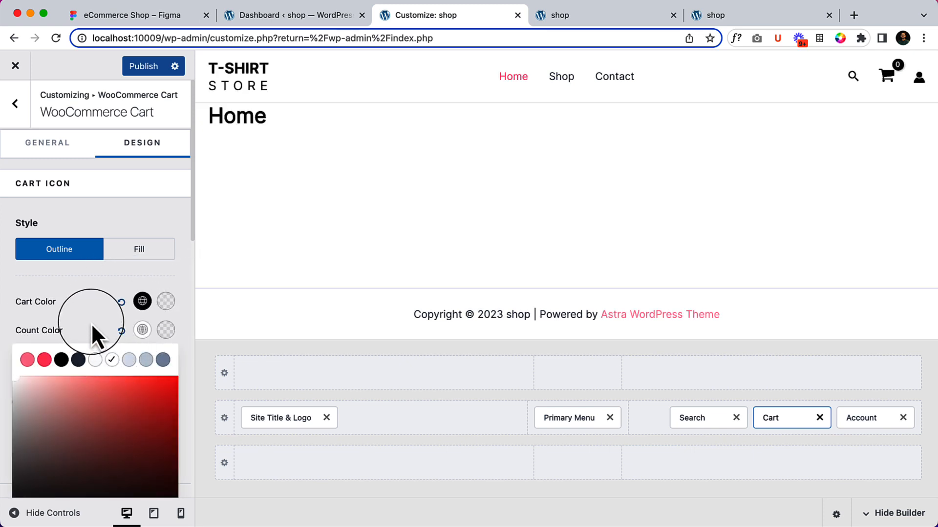
{"action": "left_click", "coordinate": [91, 323]}
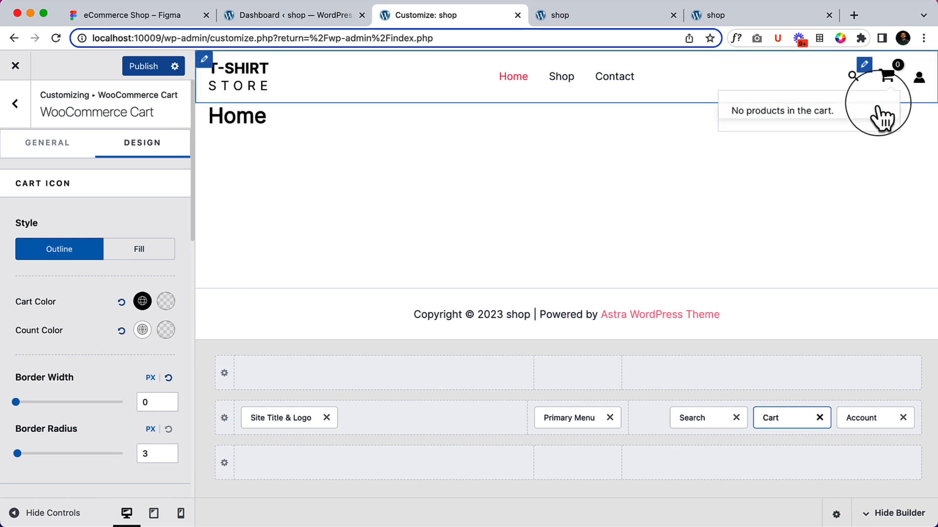
{"action": "left_click", "coordinate": [147, 72]}
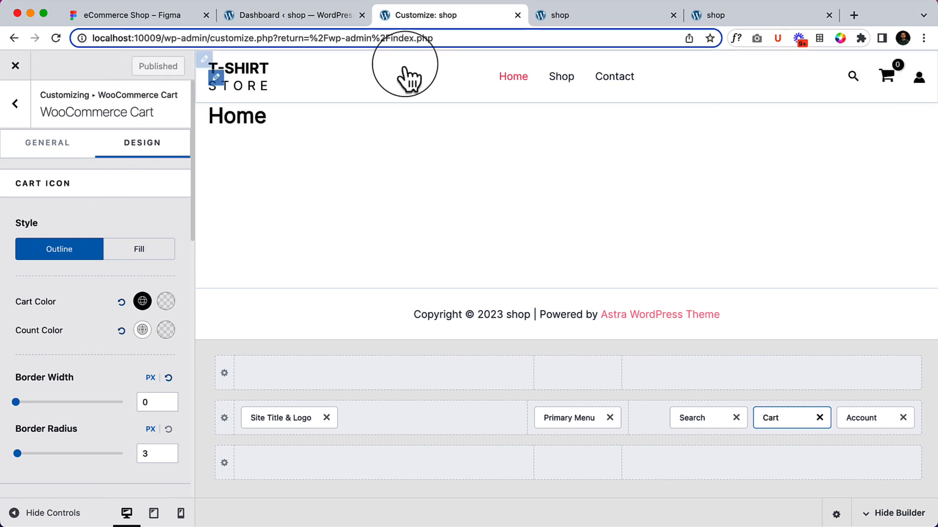
Step: Reload the live shop home page and compare its cart icon with the icon selected in the Customizer's general cart settings
{"action": "left_click", "coordinate": [578, 16]}
{"action": "key", "text": "Return"}
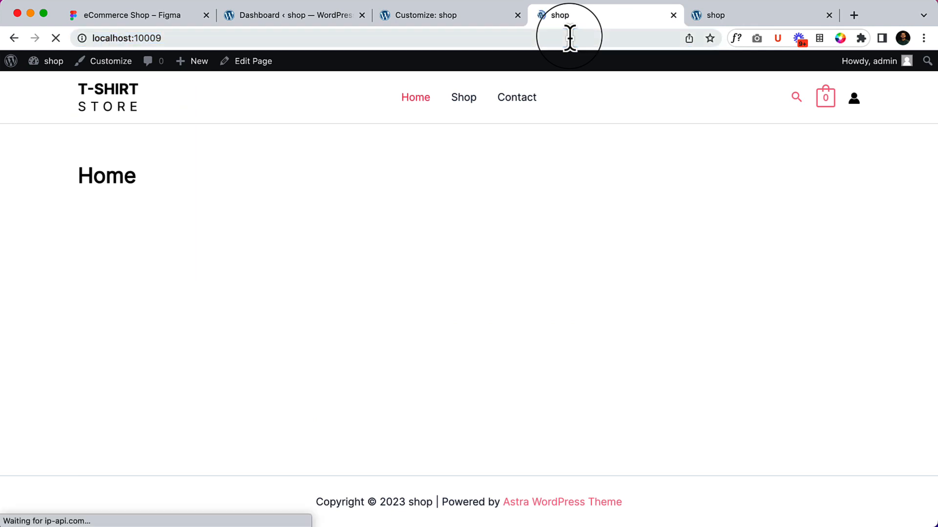
{"action": "left_click", "coordinate": [570, 38]}
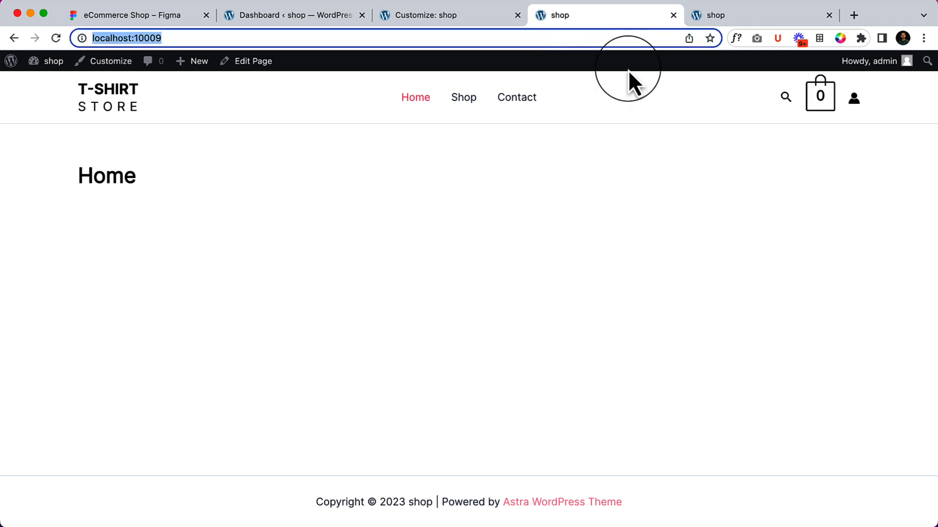
{"action": "left_click", "coordinate": [467, 18]}
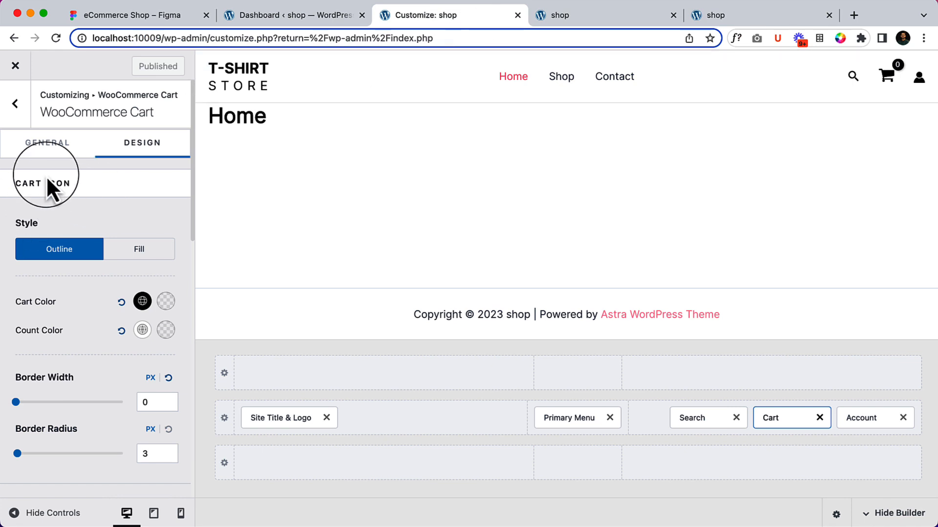
{"action": "left_click", "coordinate": [49, 147]}
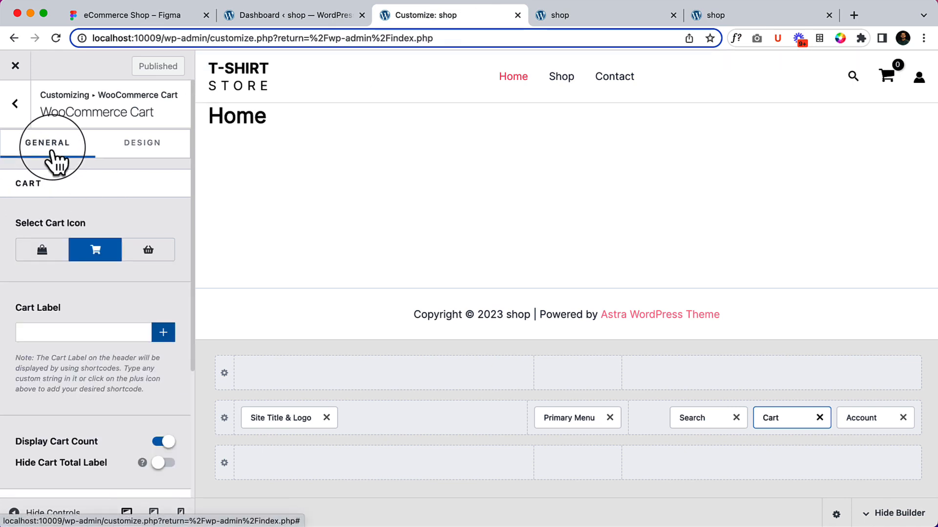
Step: Inspect the live shop page with the developer tools and empty the cache with a hard reload
{"action": "left_click", "coordinate": [611, 16]}
{"action": "right_click", "coordinate": [294, 172]}
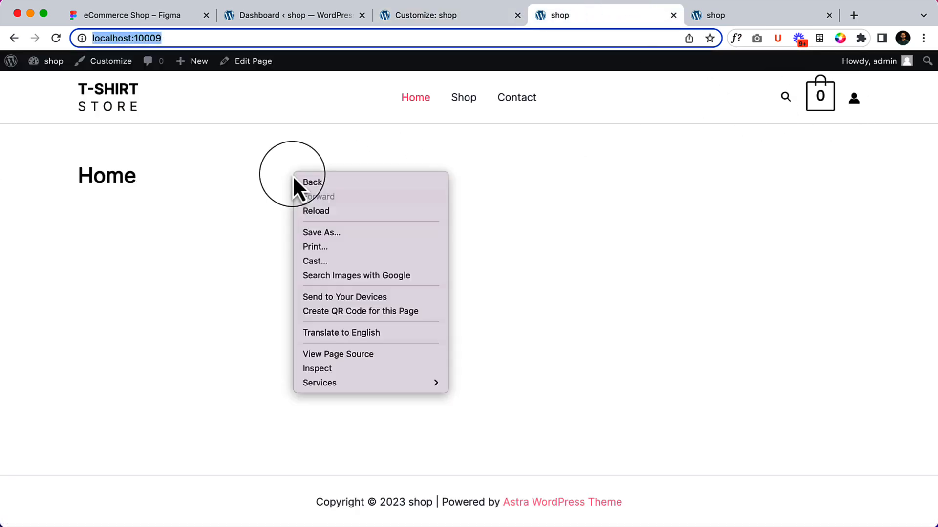
{"action": "left_click", "coordinate": [373, 368]}
{"action": "right_click", "coordinate": [56, 38]}
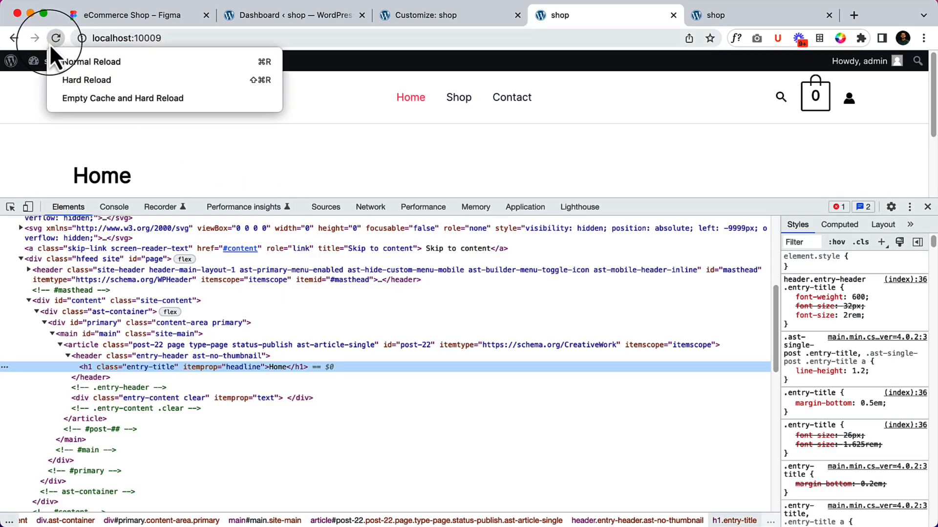
{"action": "left_click", "coordinate": [103, 97]}
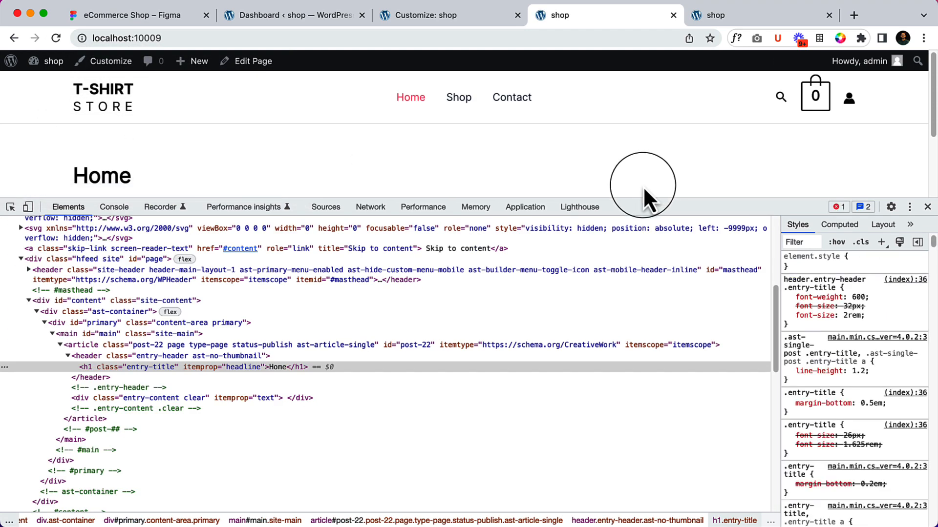
Step: Check the console for errors, close the developer tools and examine the cart icon on the live page
{"action": "left_click", "coordinate": [119, 210]}
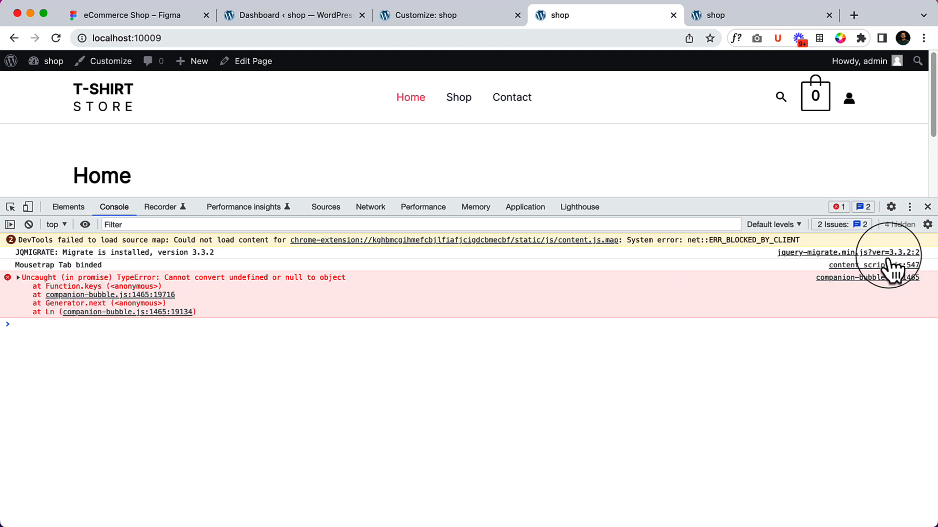
{"action": "left_click", "coordinate": [929, 209]}
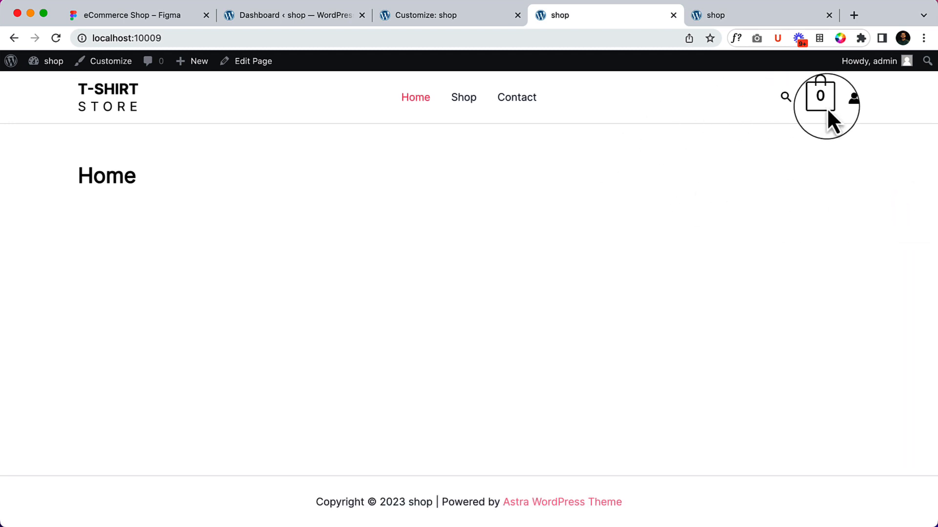
{"action": "mouse_move", "coordinate": [825, 110]}
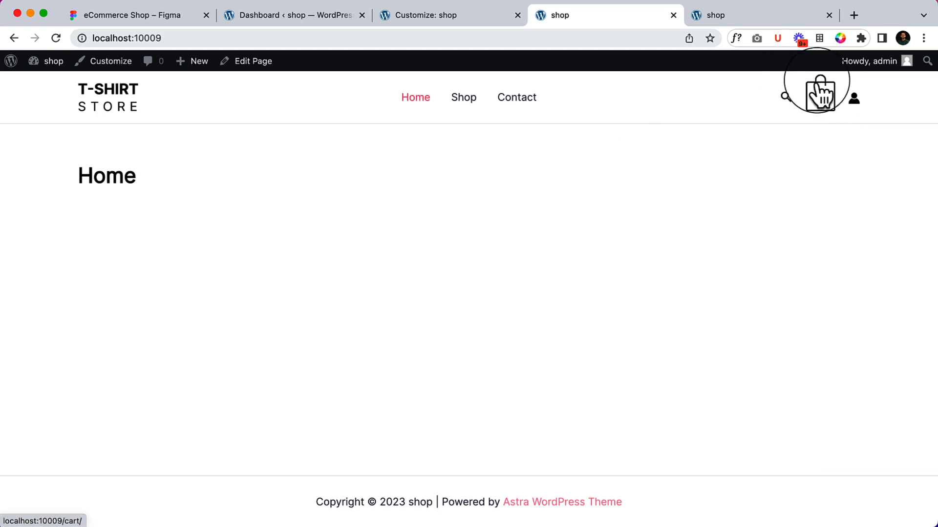
Step: Try the shopping bag as the header cart icon, publish it and check the reloaded live shop page
{"action": "left_click", "coordinate": [432, 20]}
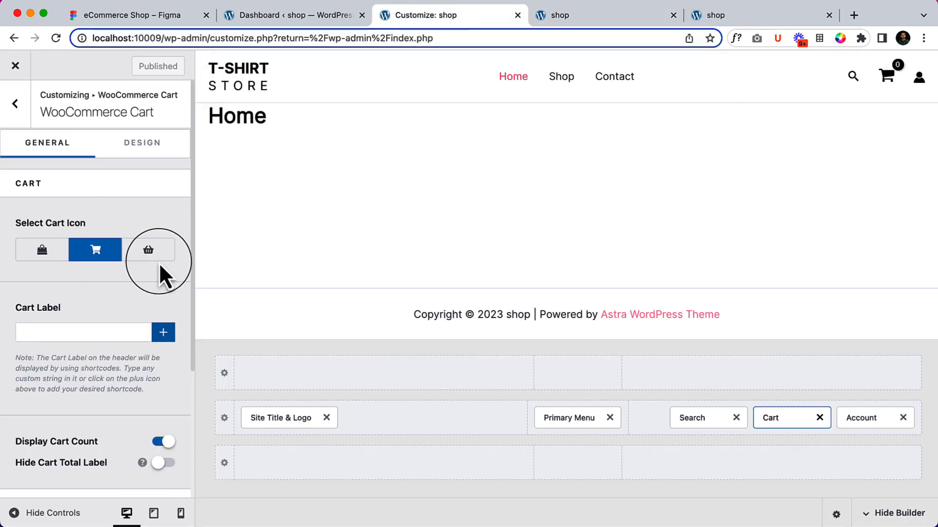
{"action": "left_click", "coordinate": [60, 268]}
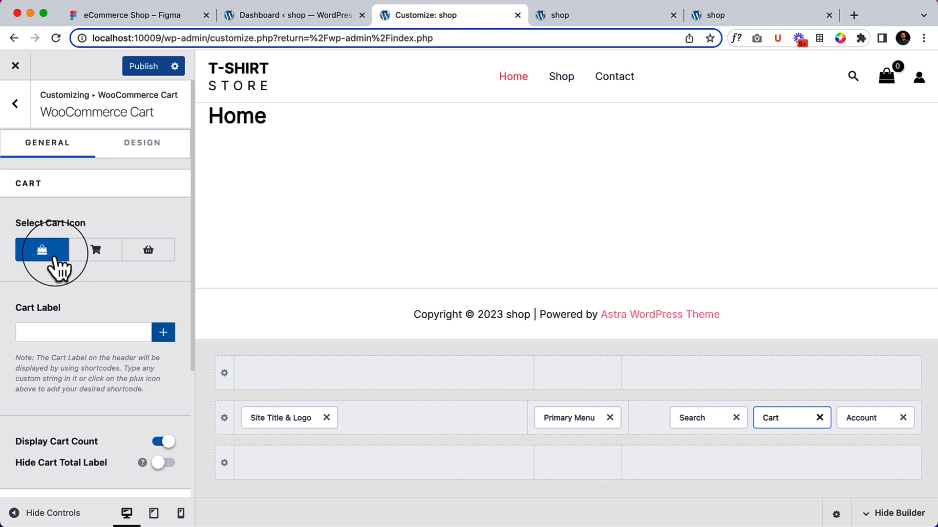
{"action": "left_click", "coordinate": [120, 66]}
{"action": "left_click", "coordinate": [615, 15]}
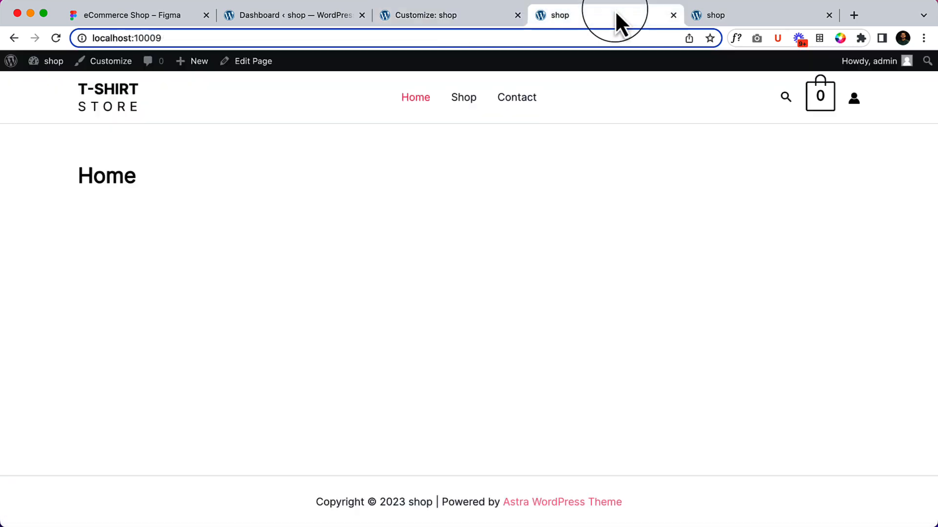
{"action": "left_click", "coordinate": [53, 38]}
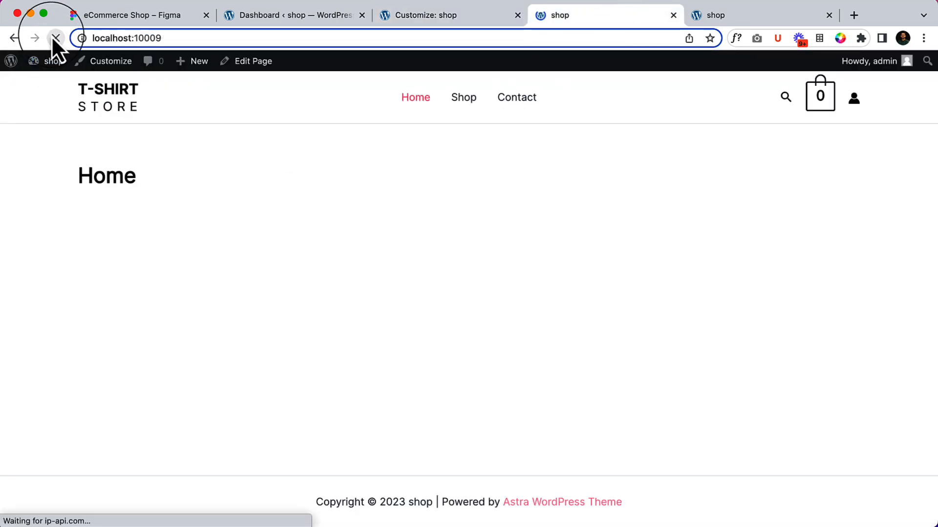
{"action": "mouse_move", "coordinate": [826, 96]}
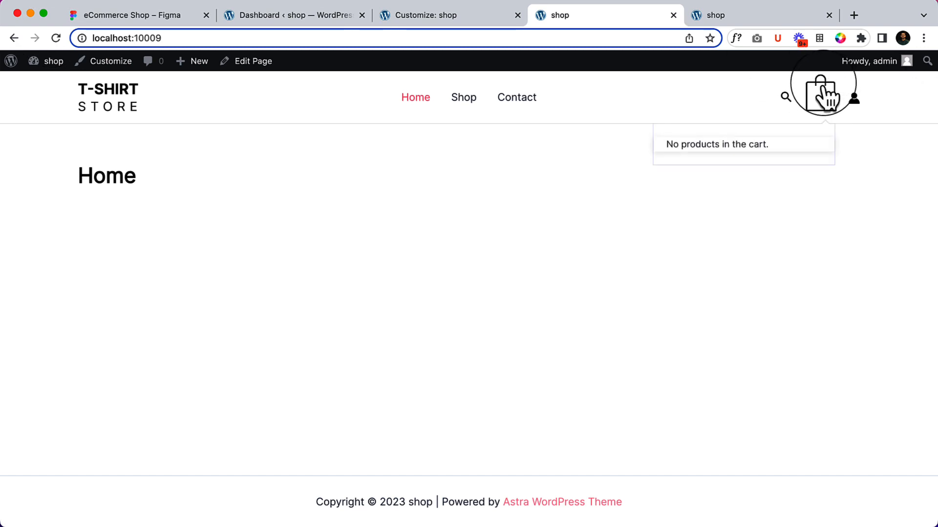
Step: Try the shopping basket as the header cart icon, publish it and reload the live shop page
{"action": "left_click", "coordinate": [430, 15]}
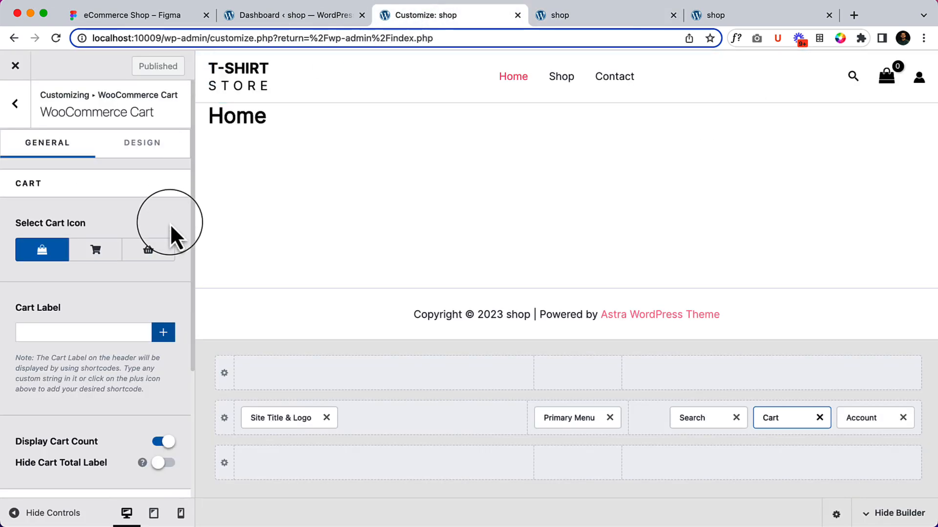
{"action": "left_click", "coordinate": [162, 250]}
{"action": "left_click", "coordinate": [133, 65]}
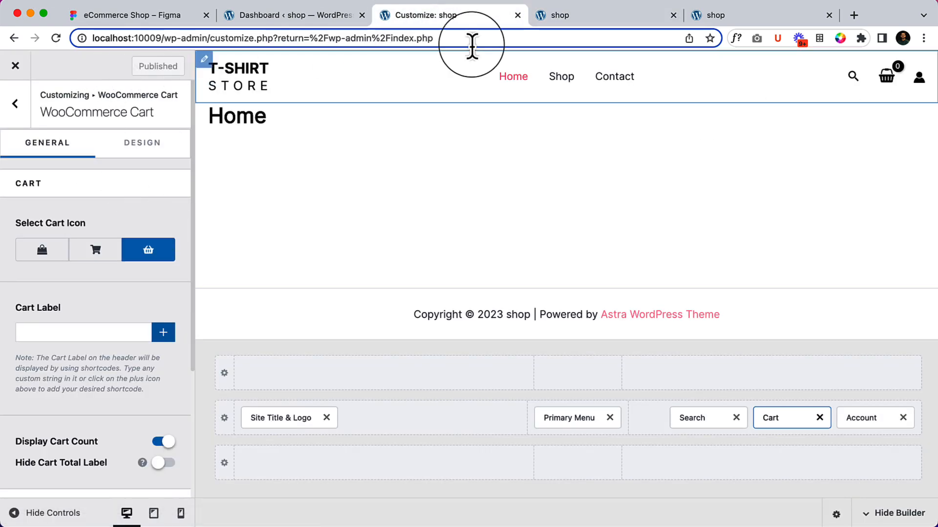
{"action": "left_click", "coordinate": [567, 16]}
{"action": "left_click", "coordinate": [55, 37]}
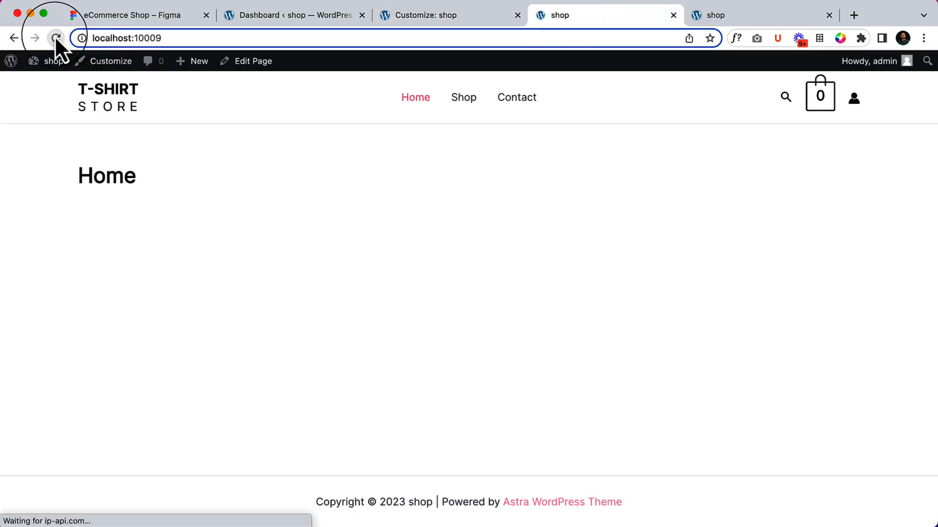
Step: Change the header cart icon back to the shopping cart in the Customizer and check it in the preview
{"action": "left_click", "coordinate": [461, 17]}
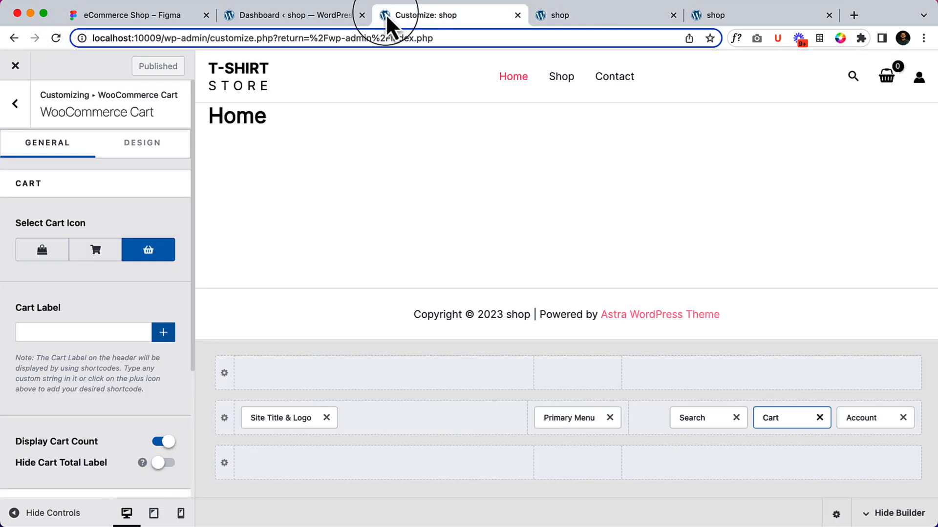
{"action": "left_click", "coordinate": [48, 251]}
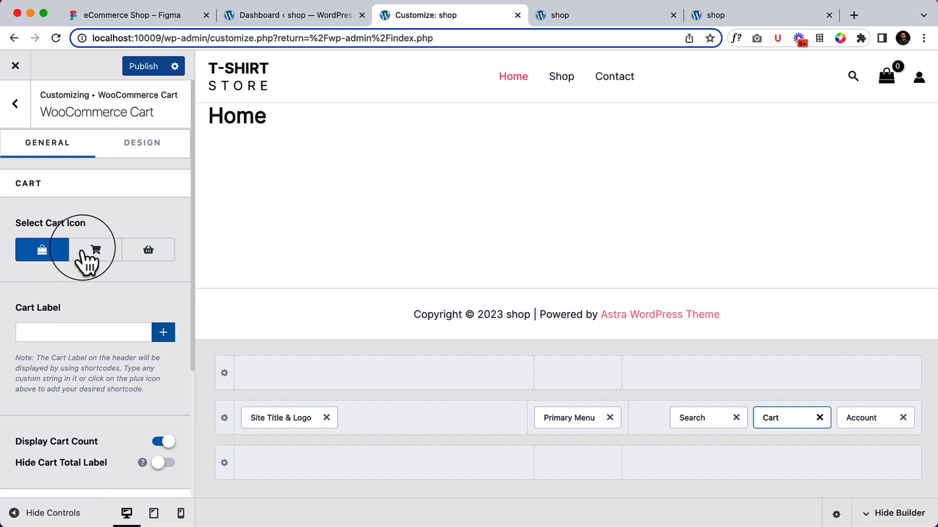
{"action": "left_click", "coordinate": [95, 250]}
{"action": "mouse_move", "coordinate": [879, 95]}
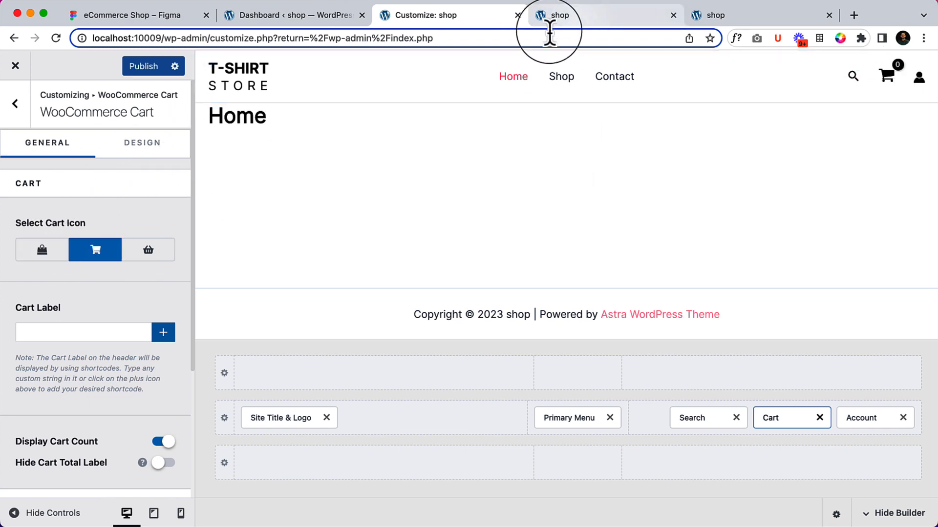
Step: Set the header cart's count hover color to the white fifth swatch of the palette and publish the change
{"action": "left_click", "coordinate": [157, 144]}
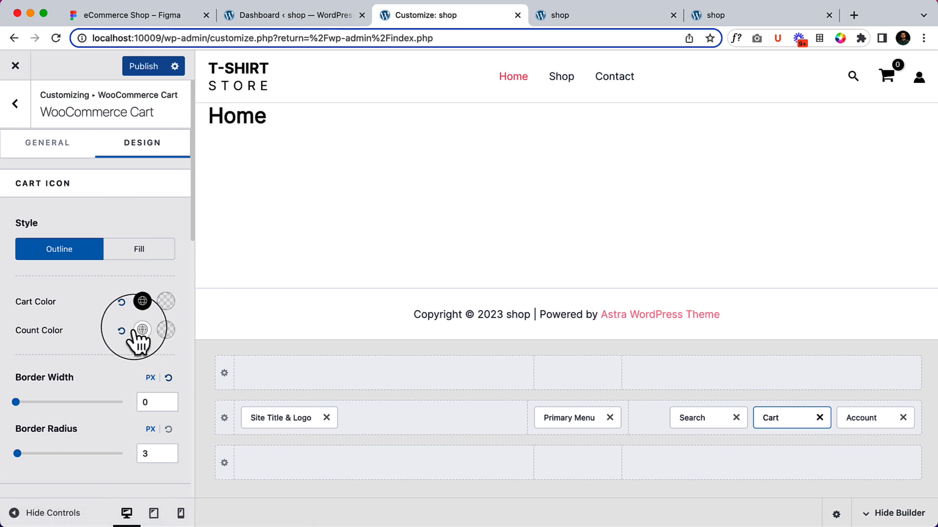
{"action": "left_click", "coordinate": [166, 330]}
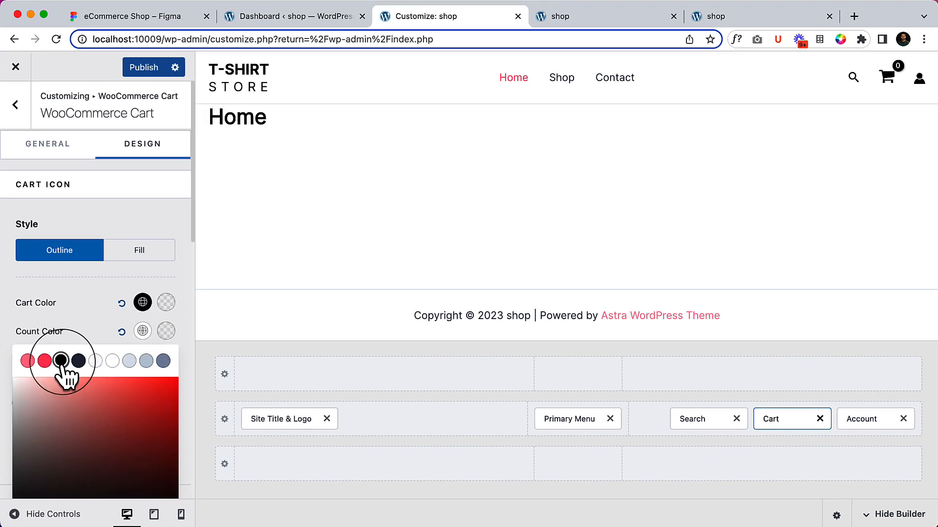
{"action": "left_click", "coordinate": [96, 362]}
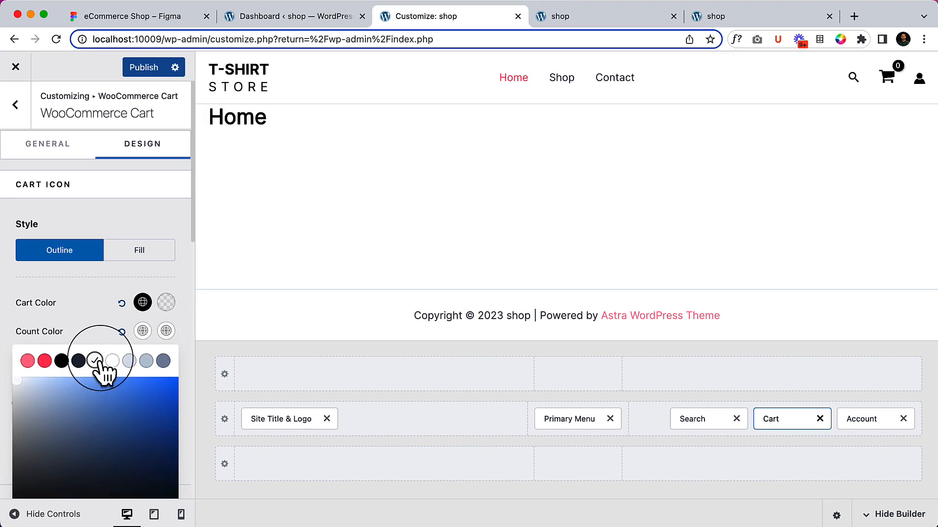
{"action": "left_click", "coordinate": [89, 293]}
{"action": "left_click", "coordinate": [151, 68]}
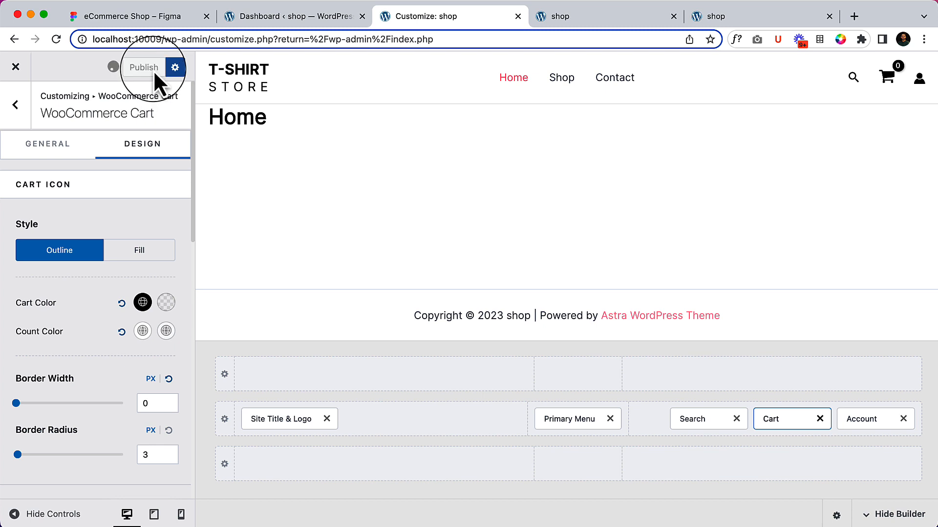
Step: Check the network cache setting in the live shop page's developer tools, close them and reload the page
{"action": "left_click", "coordinate": [581, 20]}
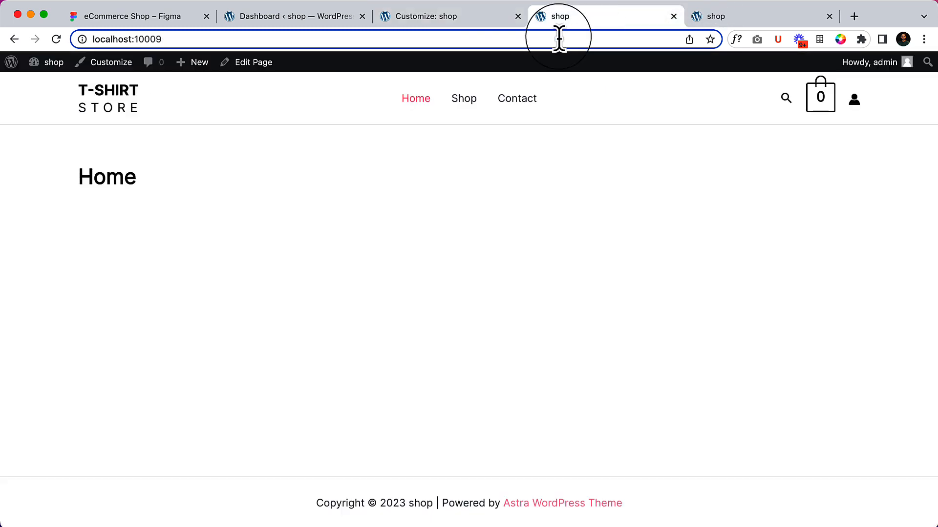
{"action": "left_click", "coordinate": [558, 37]}
{"action": "right_click", "coordinate": [558, 38]}
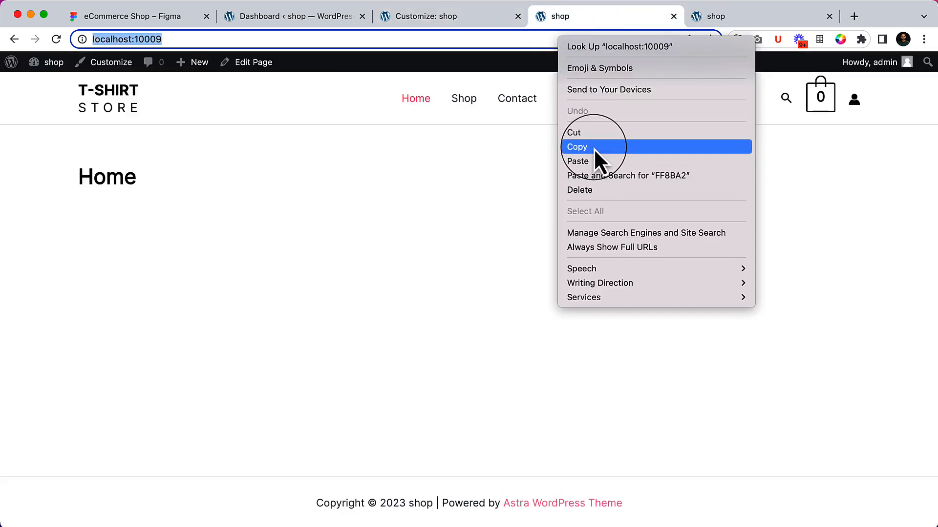
{"action": "left_click", "coordinate": [592, 148]}
{"action": "right_click", "coordinate": [353, 224]}
{"action": "left_click", "coordinate": [420, 416]}
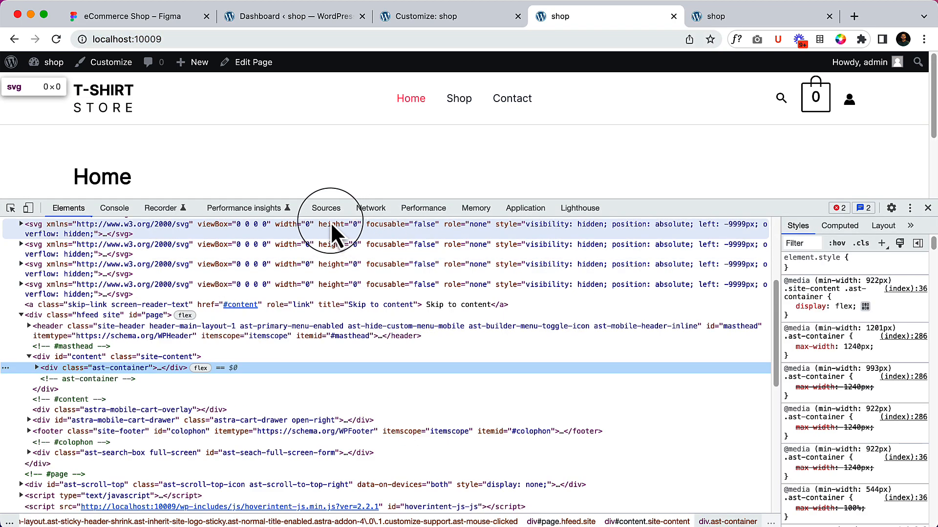
{"action": "left_click", "coordinate": [371, 209]}
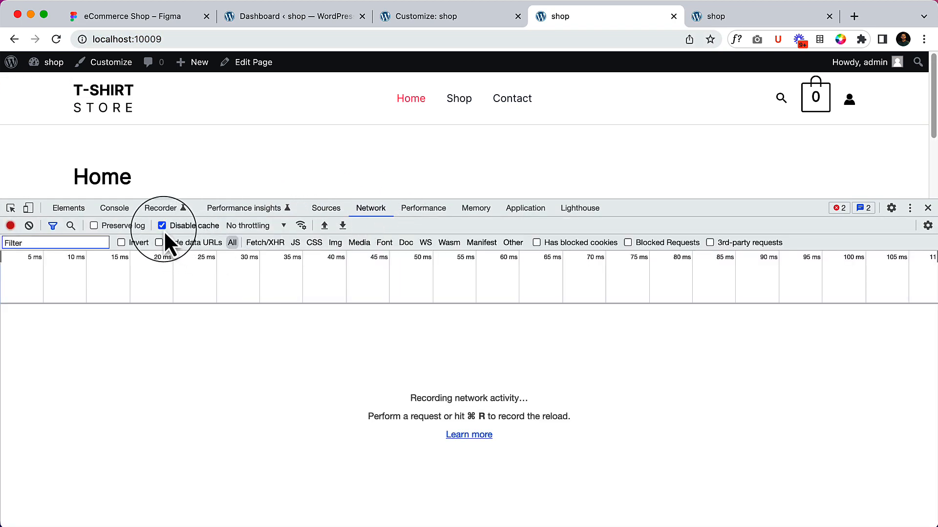
{"action": "left_click", "coordinate": [928, 208]}
{"action": "left_click", "coordinate": [53, 42]}
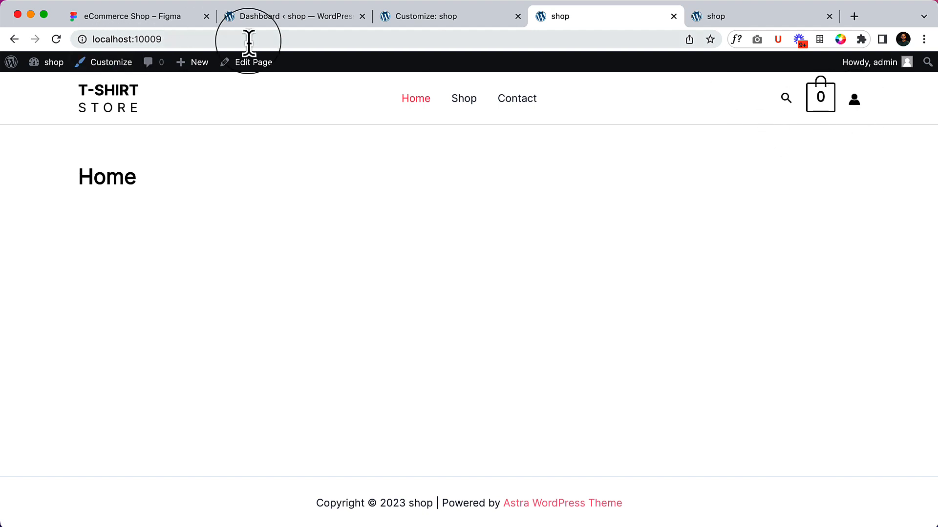
Step: Enable File Generation in the Astra theme's general settings and regenerate the assets
{"action": "left_click", "coordinate": [305, 22]}
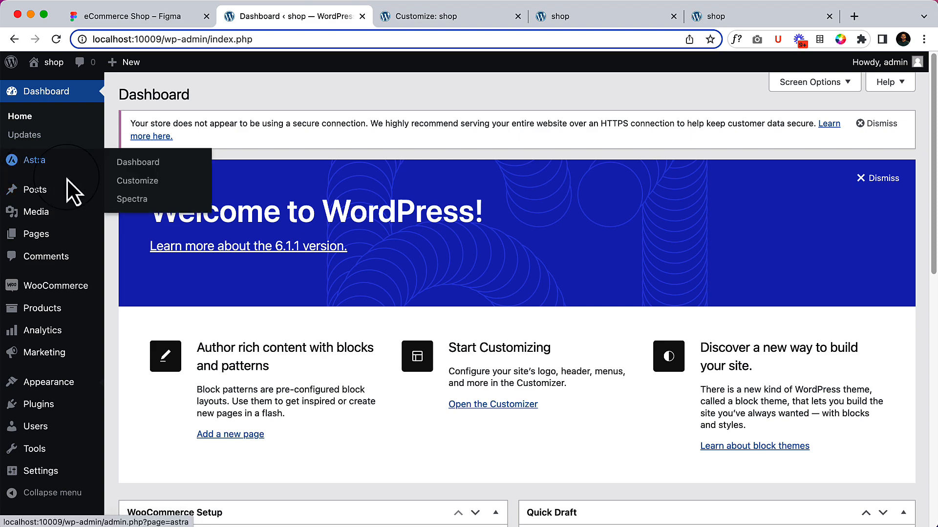
{"action": "mouse_move", "coordinate": [62, 165]}
{"action": "left_click", "coordinate": [159, 168]}
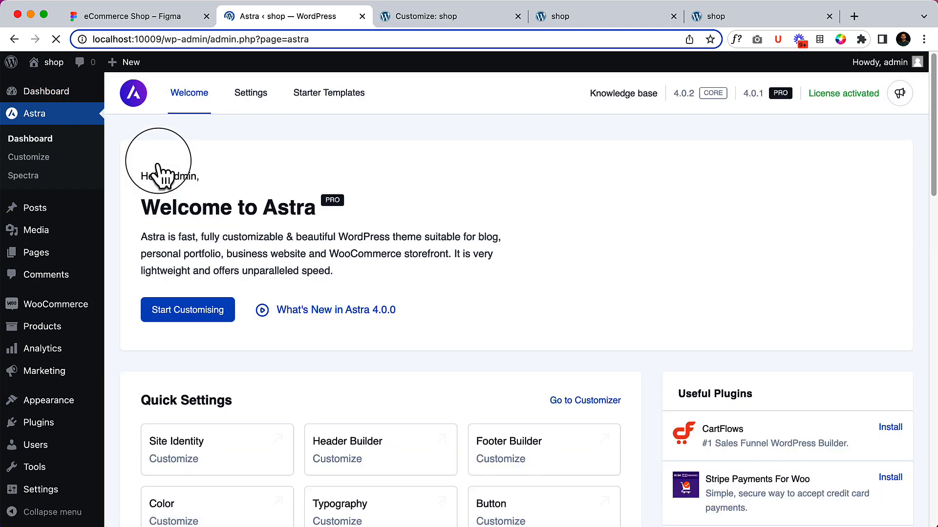
{"action": "left_click", "coordinate": [256, 92]}
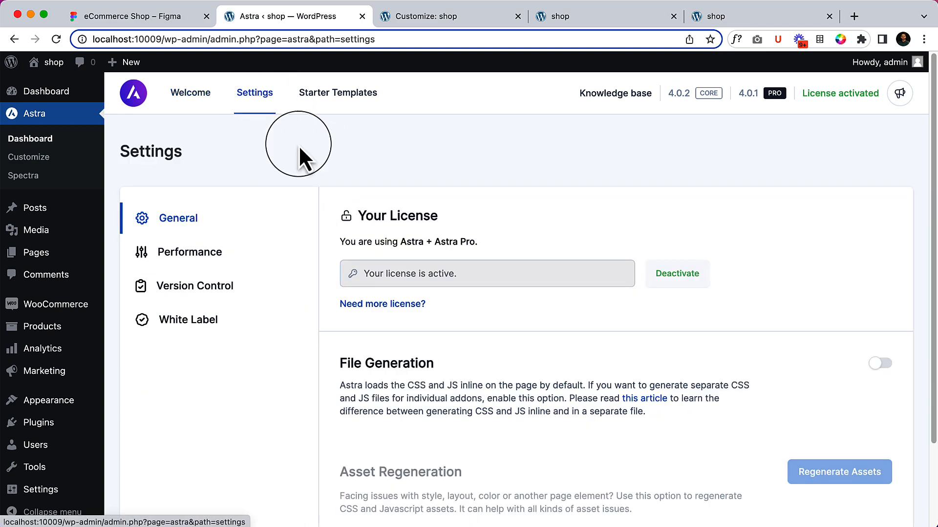
{"action": "scroll", "coordinate": [839, 405], "scroll_direction": "down", "scroll_amount": 1}
{"action": "left_click", "coordinate": [888, 332]}
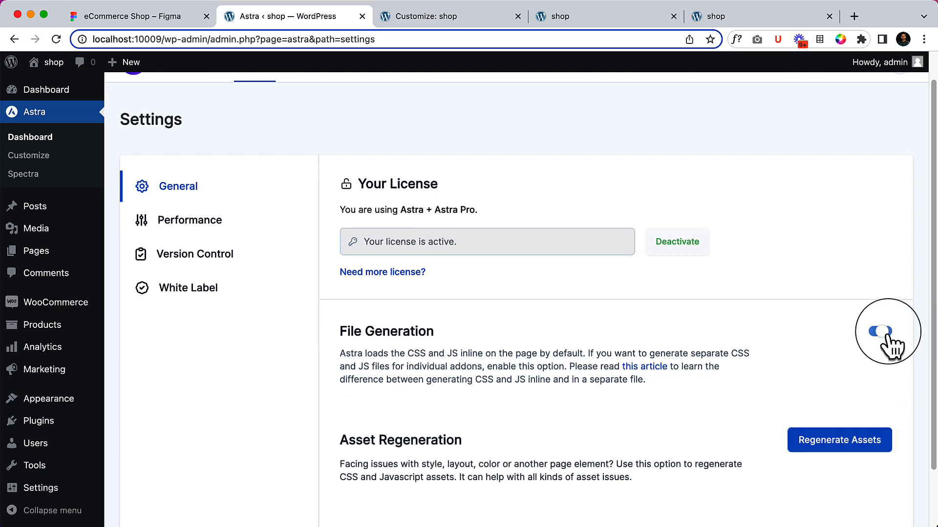
{"action": "scroll", "coordinate": [708, 357], "scroll_direction": "down", "scroll_amount": 3}
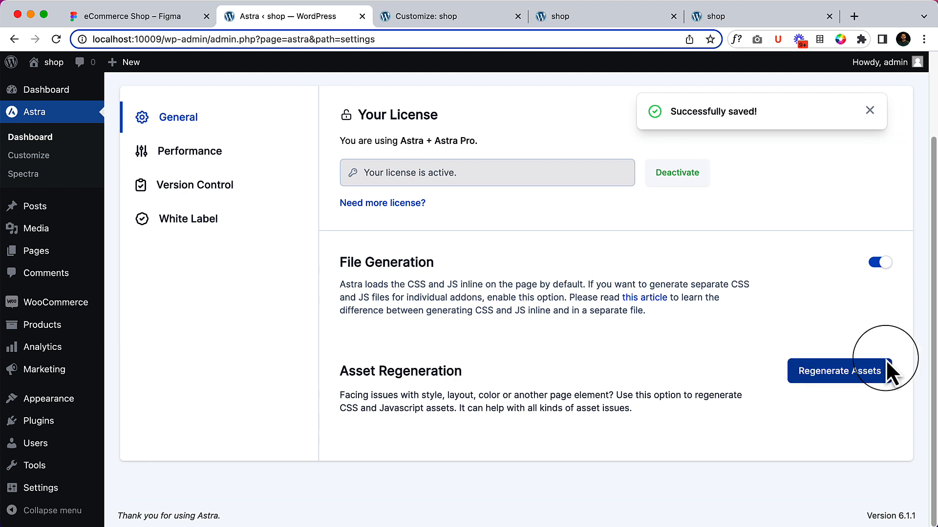
{"action": "left_click", "coordinate": [850, 374]}
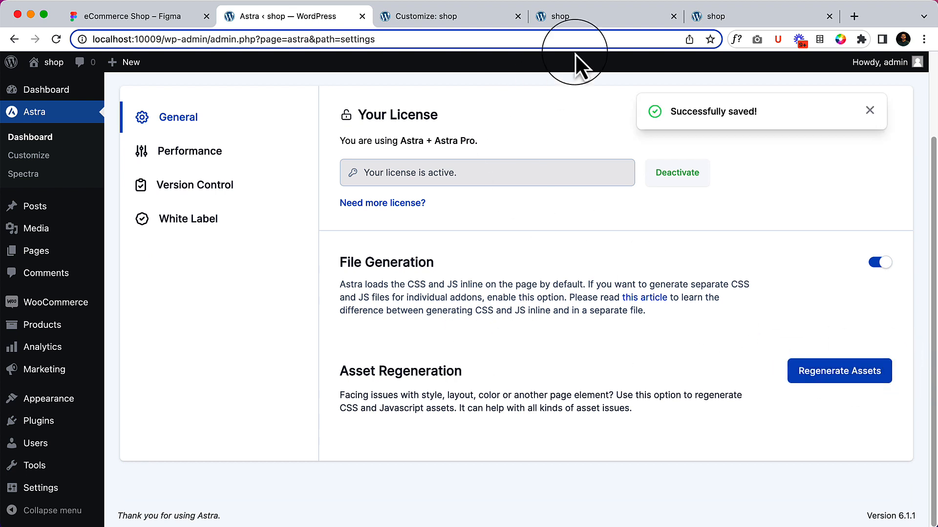
Step: Empty the cache and hard-reload the live shop page twice with the developer tools docked lower, checking the cart icon
{"action": "left_click", "coordinate": [614, 15]}
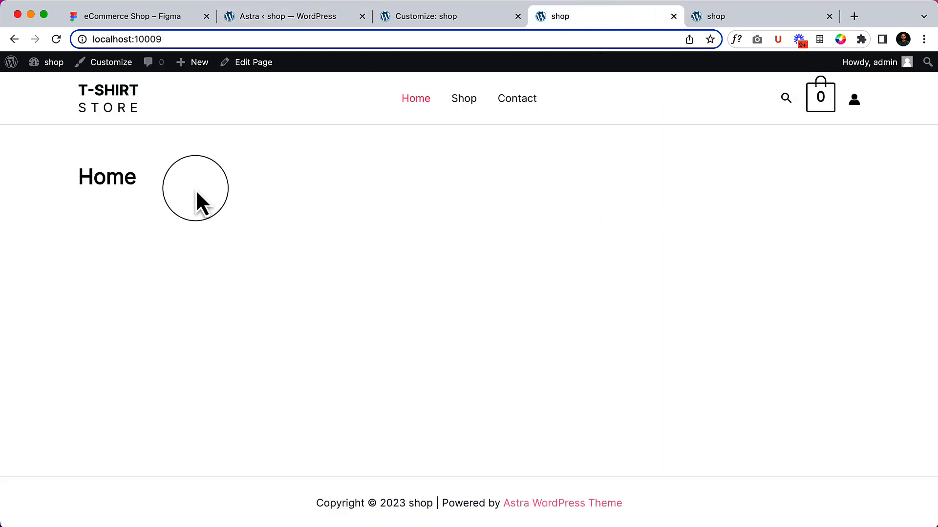
{"action": "right_click", "coordinate": [196, 189]}
{"action": "left_click", "coordinate": [256, 382]}
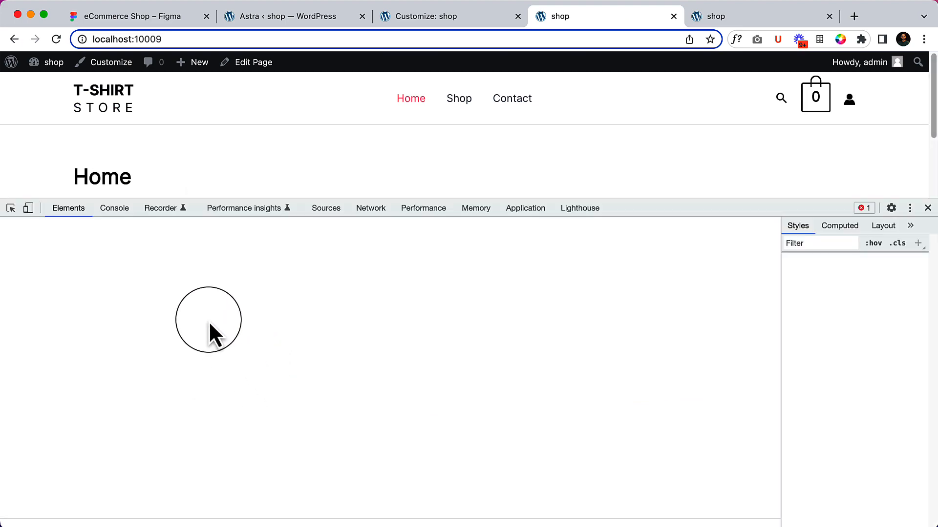
{"action": "left_click_drag", "start_coordinate": [706, 223], "coordinate": [752, 370]}
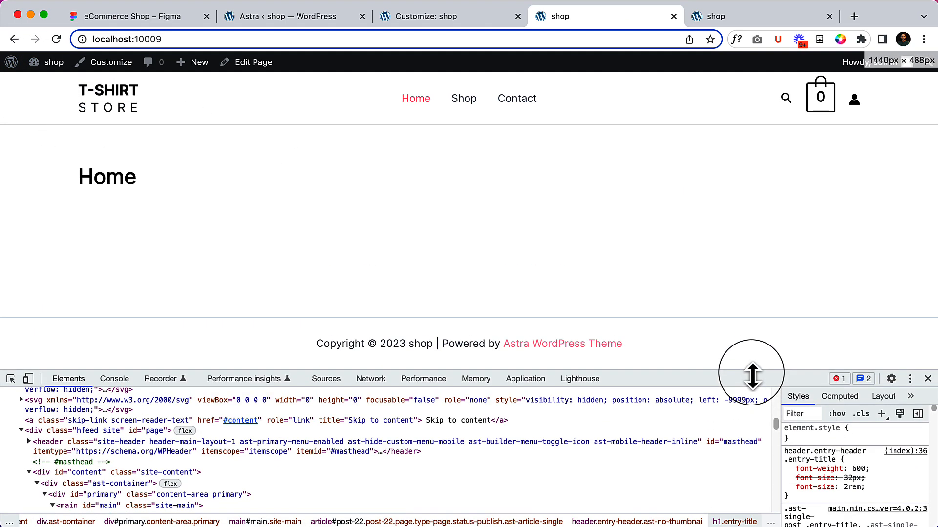
{"action": "right_click", "coordinate": [56, 39]}
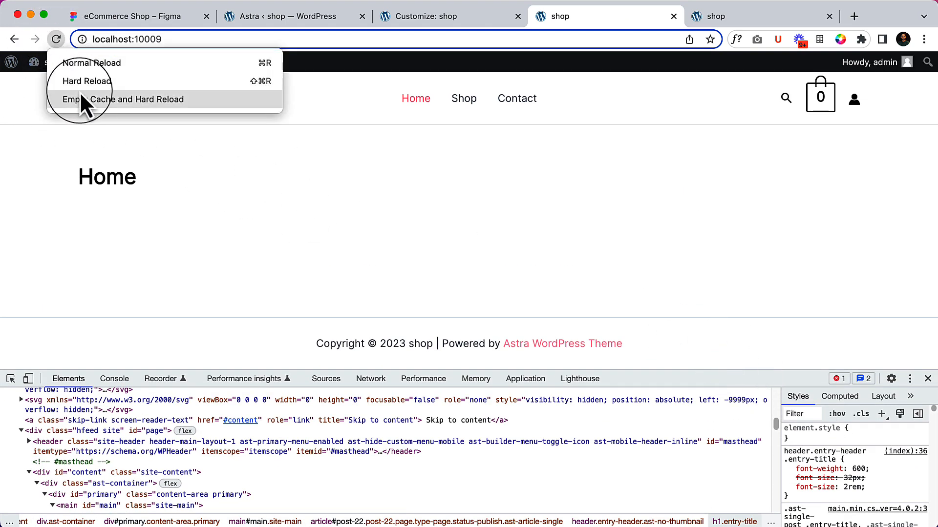
{"action": "left_click", "coordinate": [133, 100]}
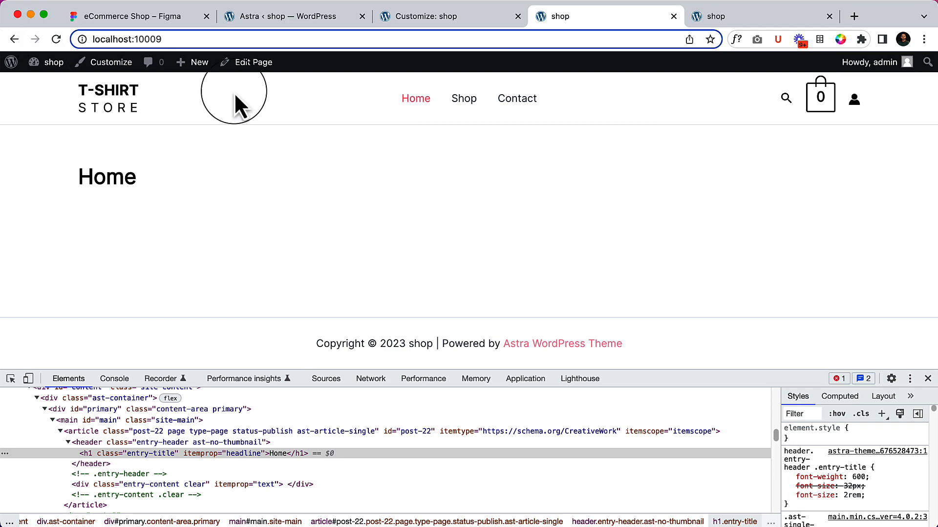
{"action": "right_click", "coordinate": [57, 39]}
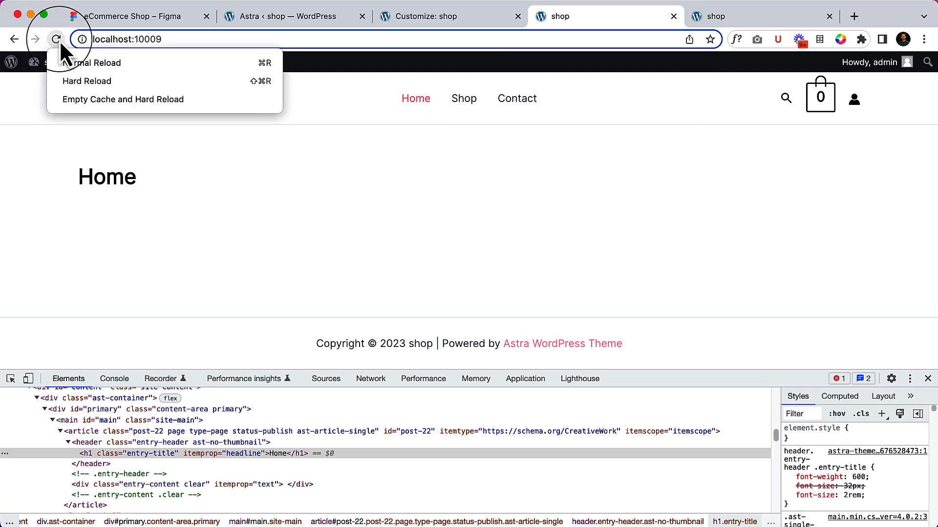
{"action": "left_click", "coordinate": [124, 103]}
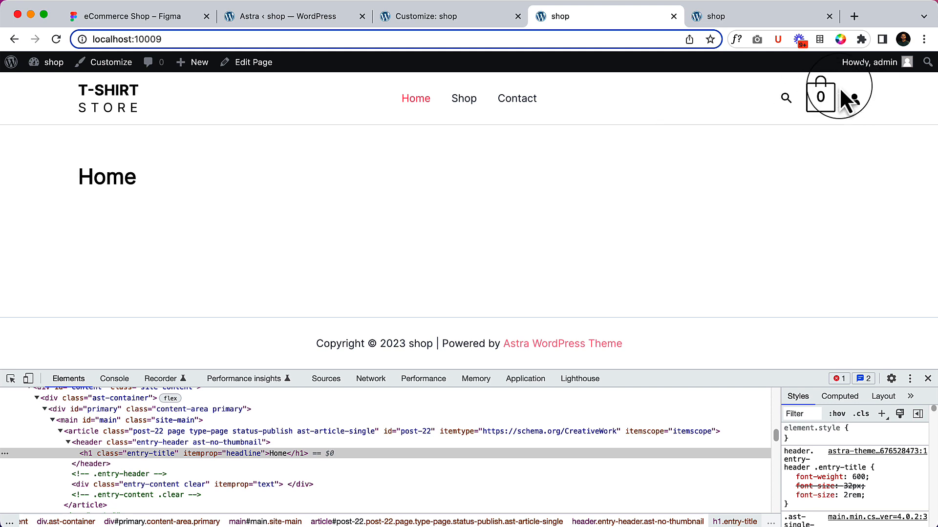
Step: Review the header cart's design settings in the Customizer, set its icon size to 16 px and publish
{"action": "left_click", "coordinate": [435, 21]}
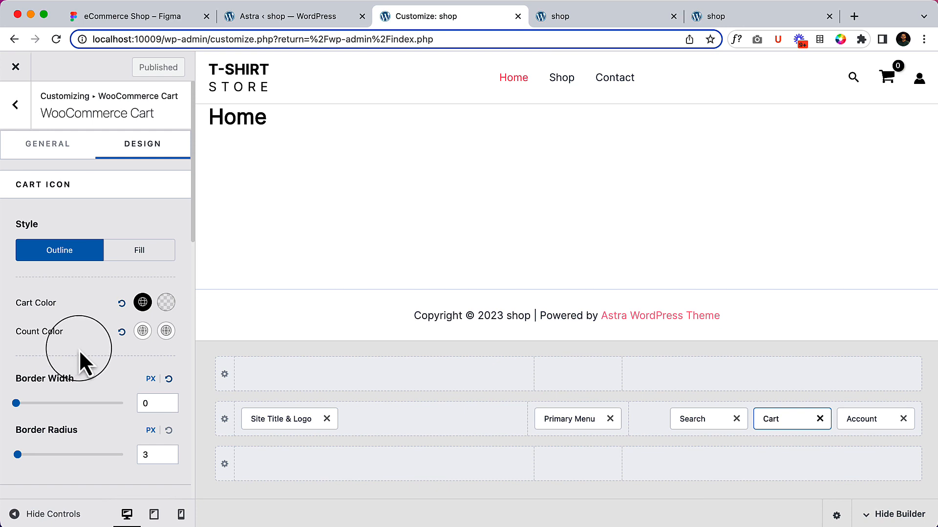
{"action": "scroll", "coordinate": [80, 349], "scroll_direction": "down", "scroll_amount": 5}
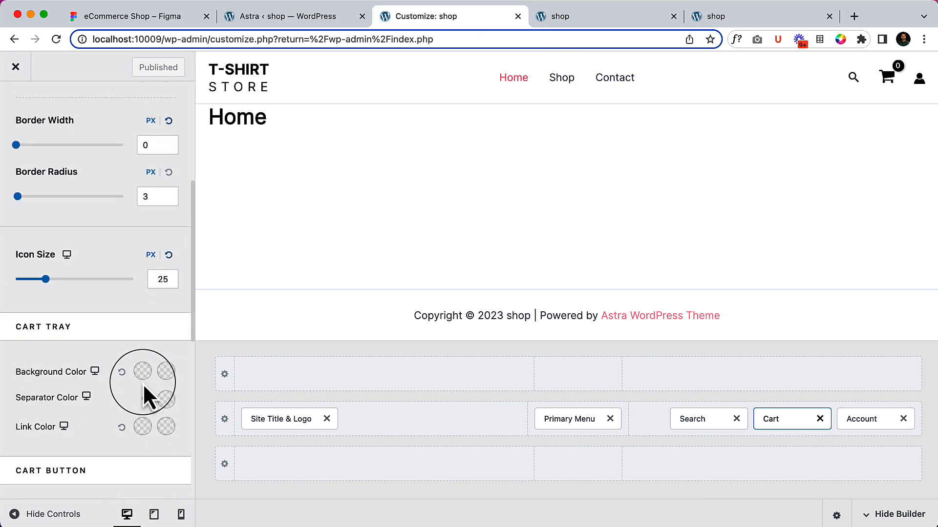
{"action": "scroll", "coordinate": [143, 383], "scroll_direction": "down", "scroll_amount": 5}
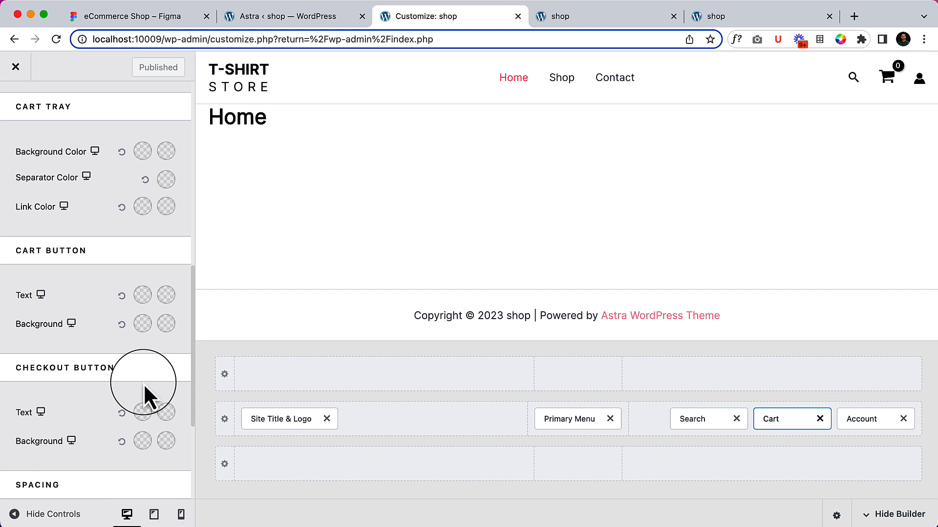
{"action": "scroll", "coordinate": [143, 382], "scroll_direction": "down", "scroll_amount": 4}
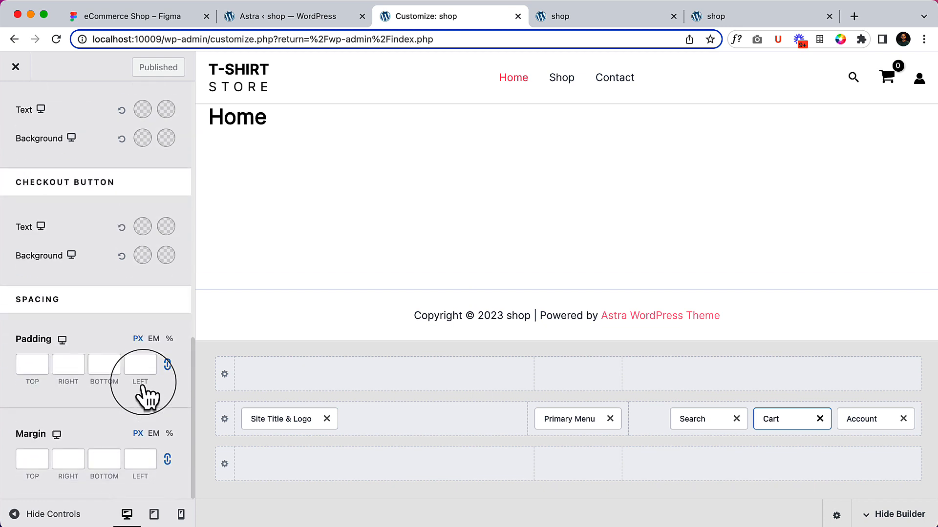
{"action": "scroll", "coordinate": [143, 383], "scroll_direction": "up", "scroll_amount": 15}
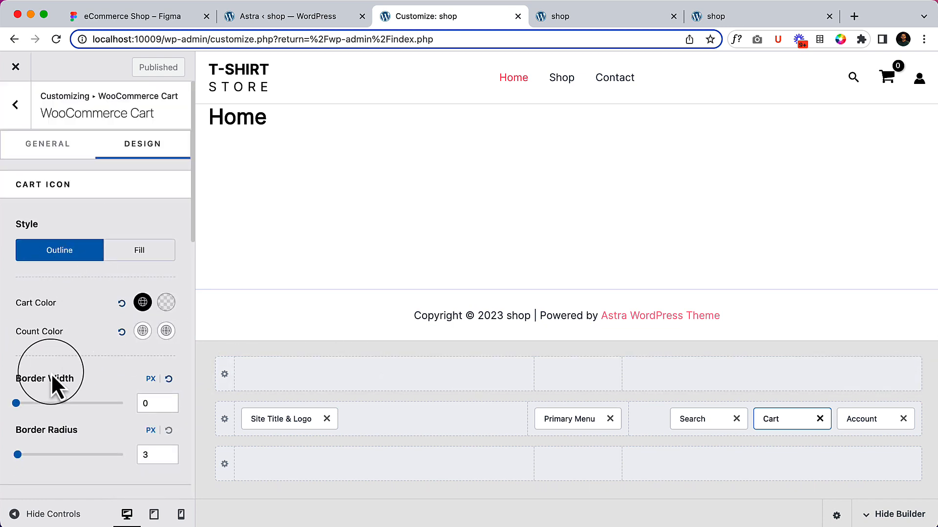
{"action": "scroll", "coordinate": [115, 342], "scroll_direction": "down", "scroll_amount": 7}
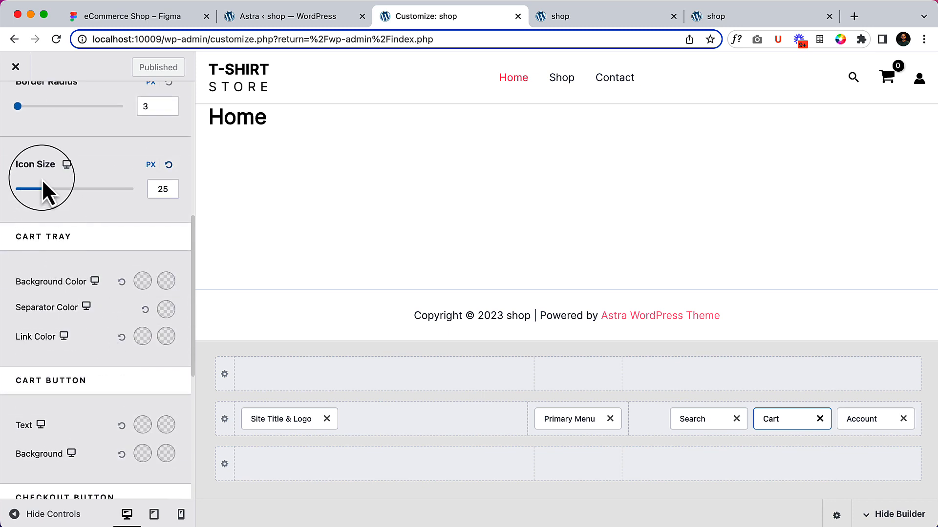
{"action": "left_click_drag", "start_coordinate": [45, 189], "coordinate": [34, 190]}
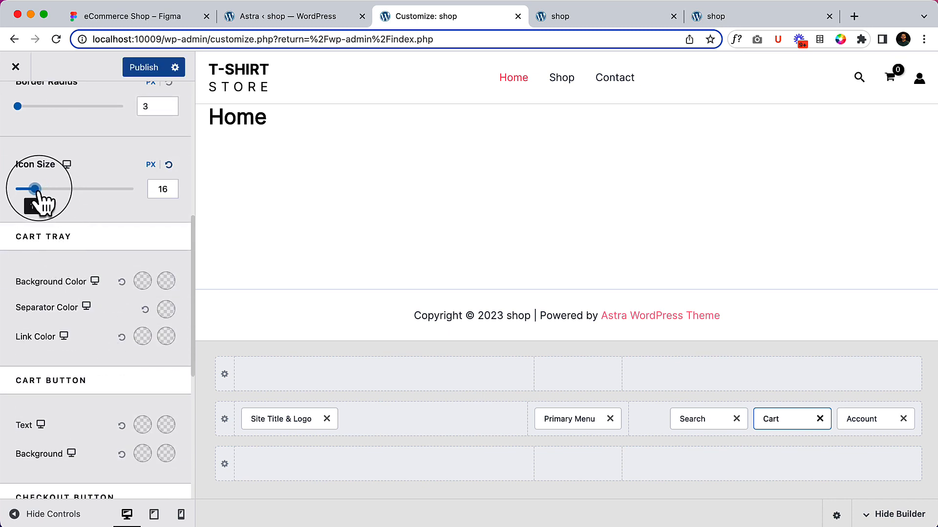
{"action": "left_click", "coordinate": [143, 67]}
Step: Reload the live shop page to check the resized cart icon
{"action": "left_click", "coordinate": [587, 17]}
{"action": "left_click", "coordinate": [605, 40]}
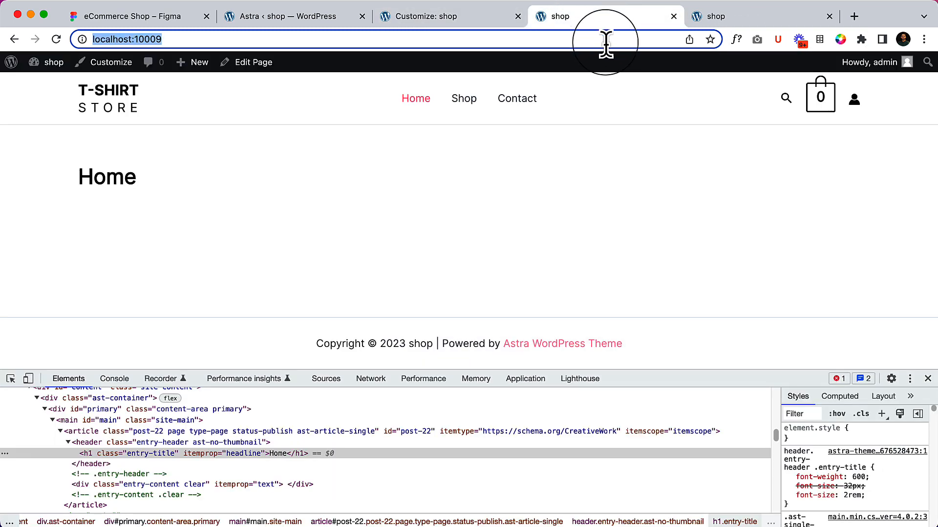
{"action": "key", "text": "Return"}
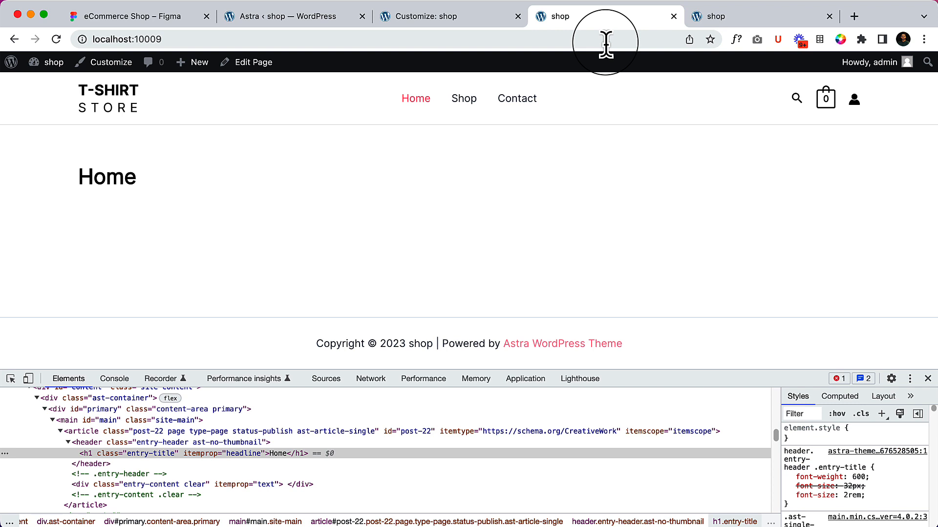
Step: Reduce the header cart icon size to 9 px in the Customizer, publish it and reload the live shop page
{"action": "left_click", "coordinate": [444, 17]}
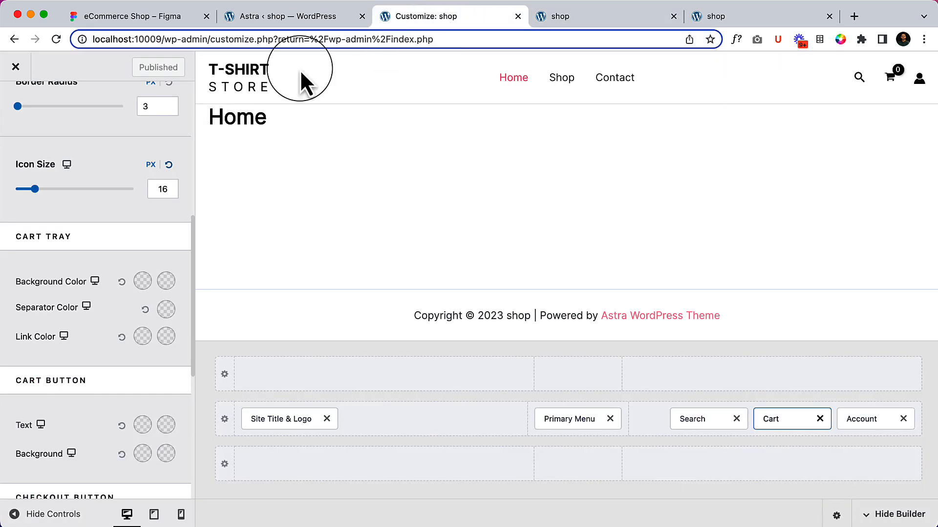
{"action": "left_click_drag", "start_coordinate": [33, 189], "coordinate": [25, 190]}
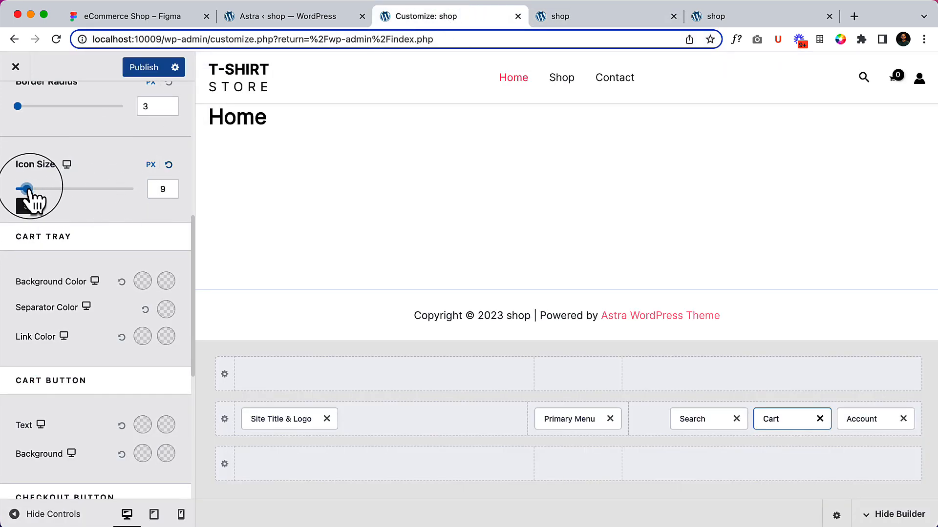
{"action": "left_click", "coordinate": [152, 68]}
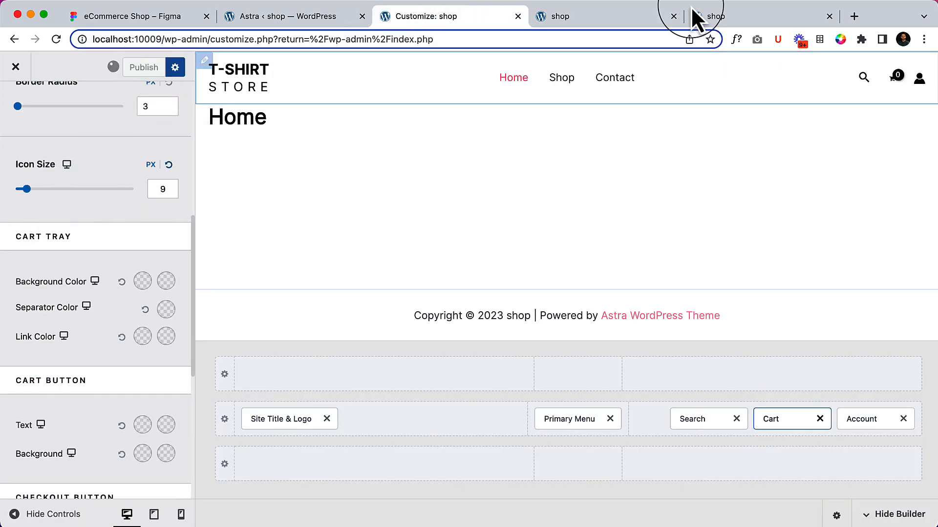
{"action": "left_click", "coordinate": [637, 19]}
{"action": "left_click", "coordinate": [53, 39]}
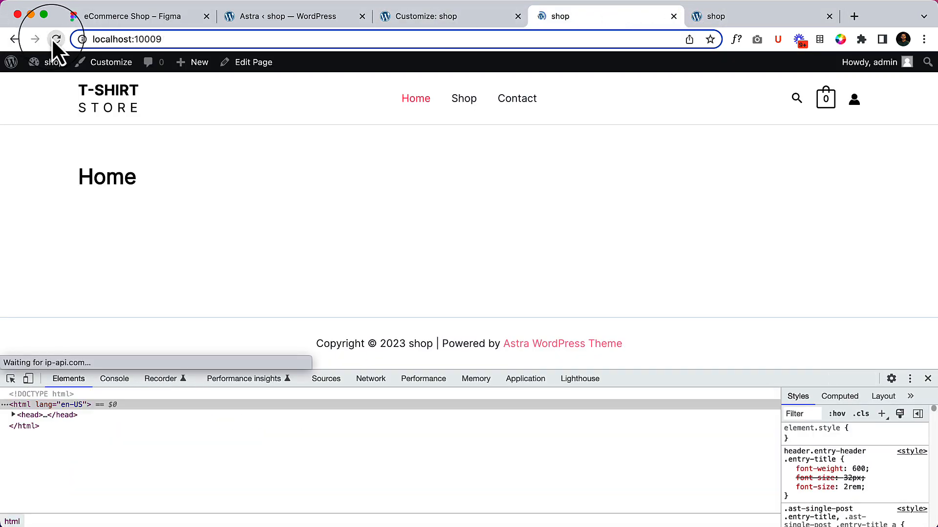
Step: Set the header cart icon size to 12 px in the Customizer, publish it and reload the live shop page
{"action": "left_click", "coordinate": [412, 17]}
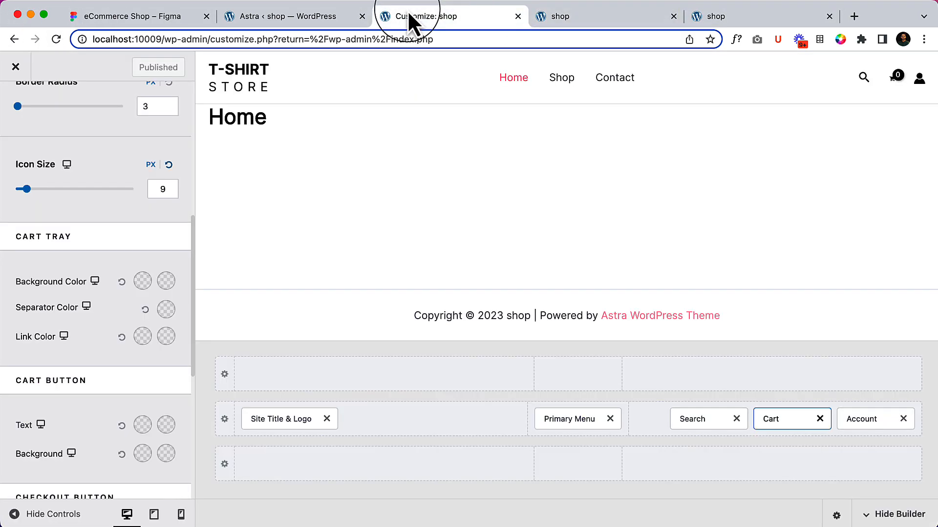
{"action": "double_click", "coordinate": [162, 189]}
{"action": "type", "text": "11"}
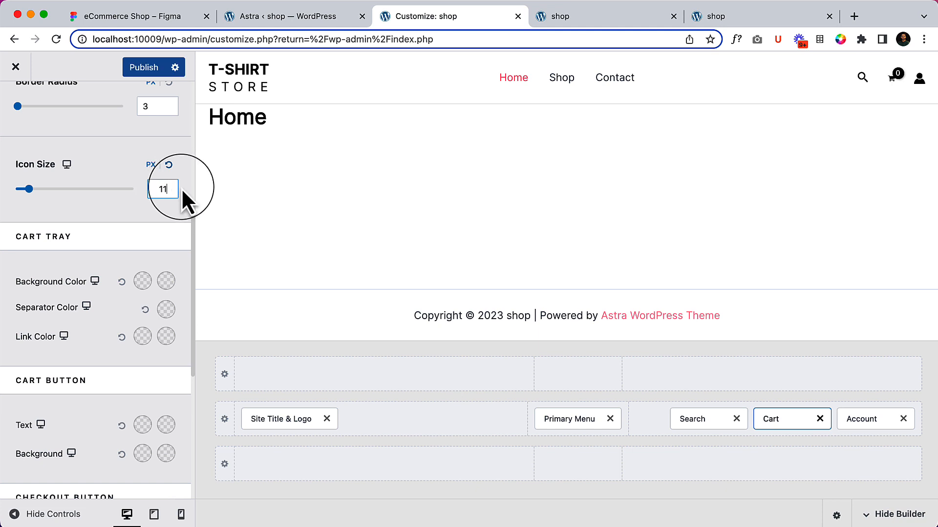
{"action": "left_click", "coordinate": [142, 66]}
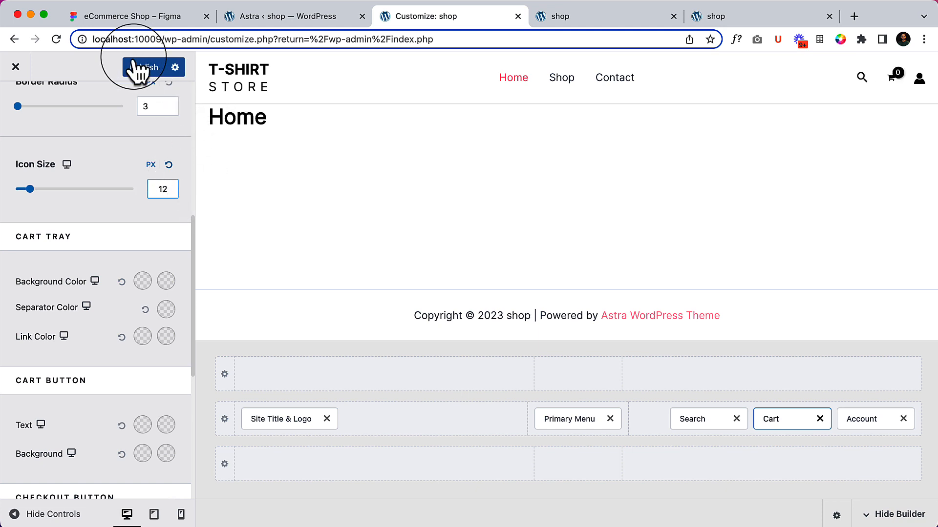
{"action": "left_click", "coordinate": [593, 24]}
{"action": "left_click", "coordinate": [591, 40]}
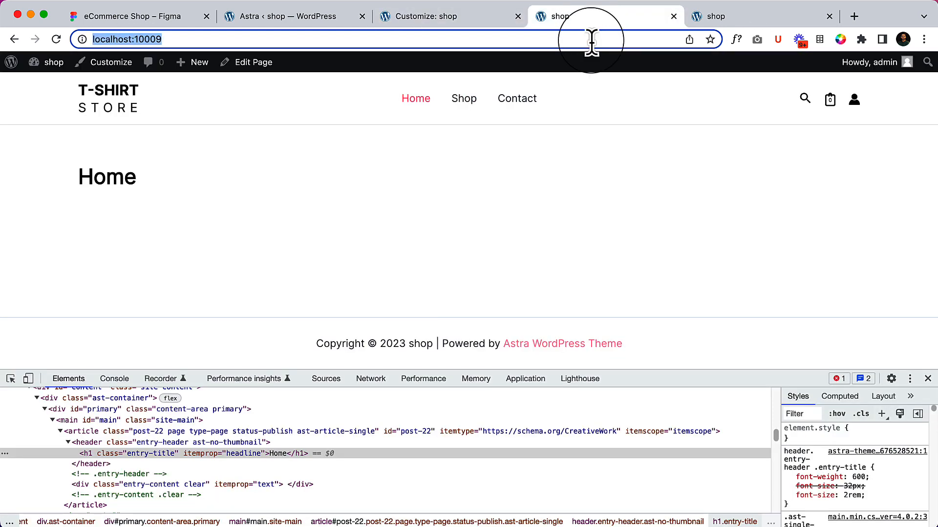
{"action": "key", "text": "Return"}
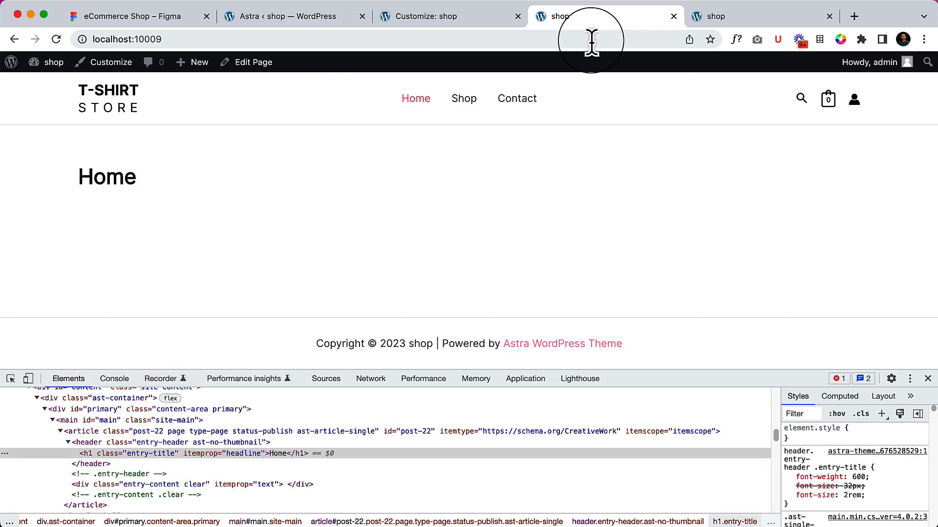
Step: Set the header cart icon size to 15 px in the Customizer and publish the change
{"action": "left_click", "coordinate": [447, 20]}
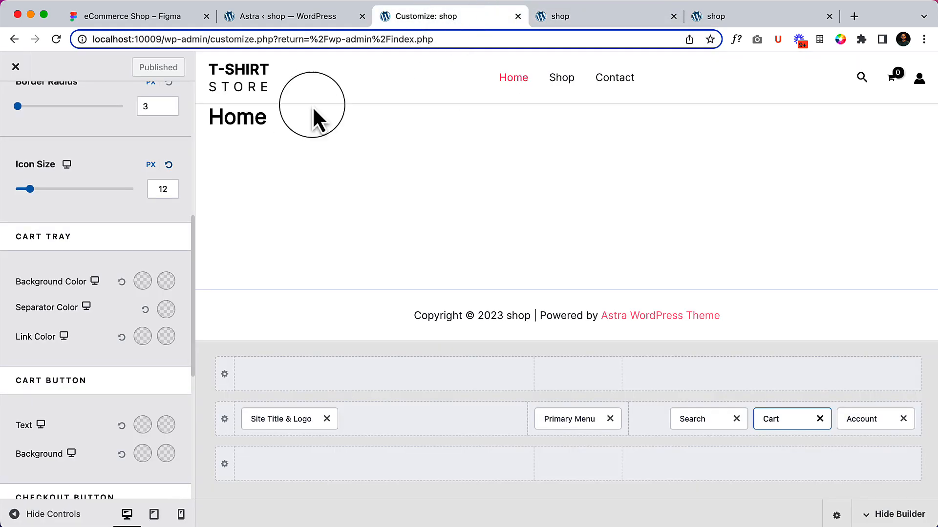
{"action": "double_click", "coordinate": [163, 189]}
{"action": "type", "text": "15"}
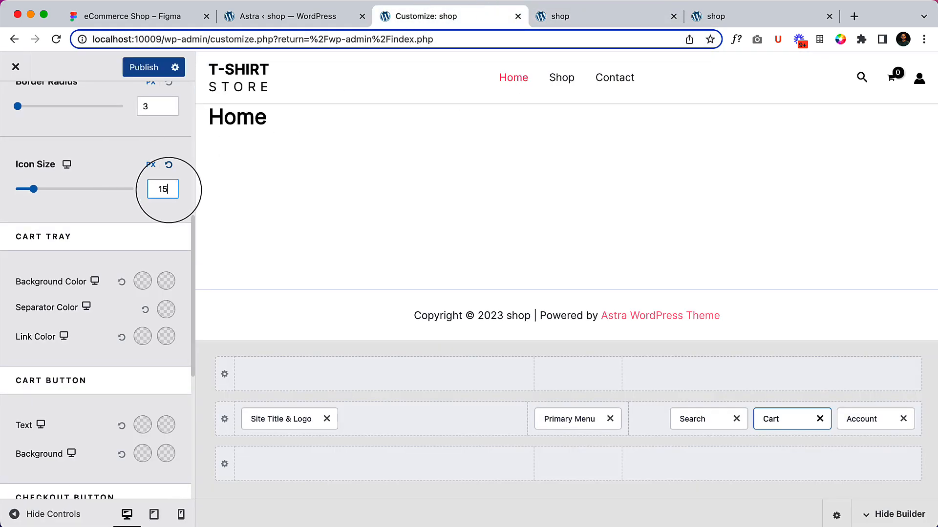
{"action": "left_click", "coordinate": [172, 67]}
Step: Reload the live shop page, close the developer tools and check the header cart's icon and dropdown
{"action": "left_click", "coordinate": [616, 19]}
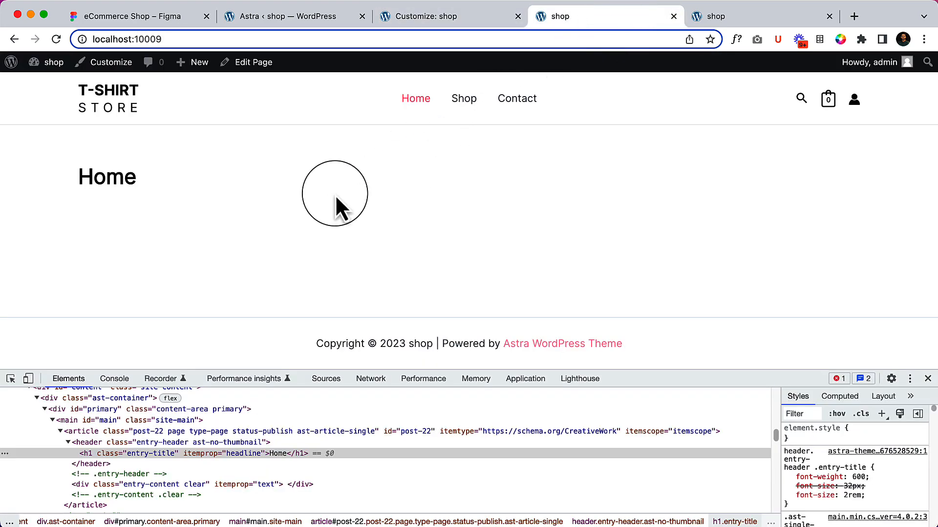
{"action": "right_click", "coordinate": [335, 195]}
{"action": "left_click", "coordinate": [361, 230]}
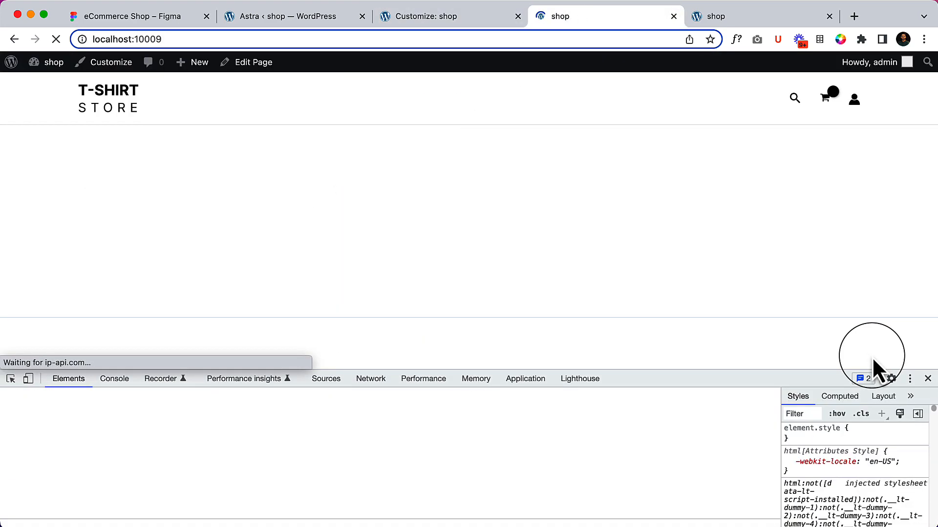
{"action": "left_click", "coordinate": [927, 378]}
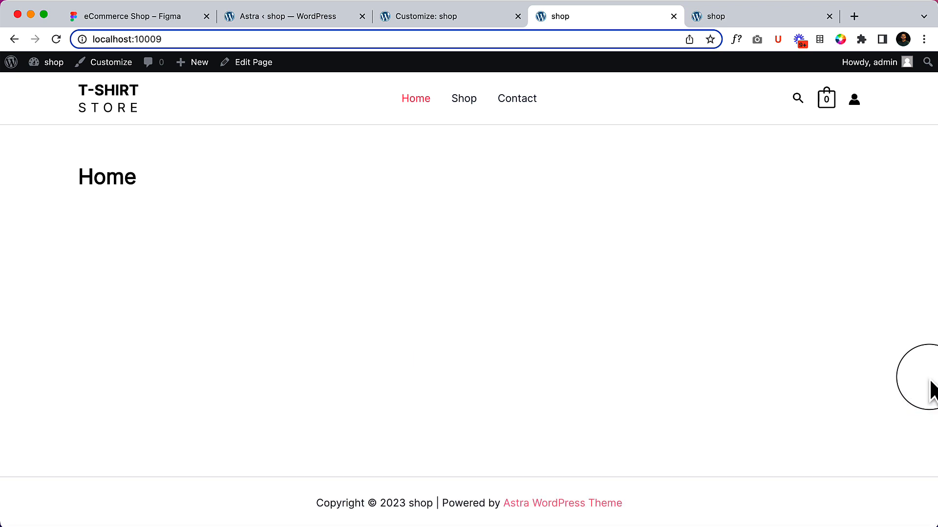
{"action": "mouse_move", "coordinate": [826, 105]}
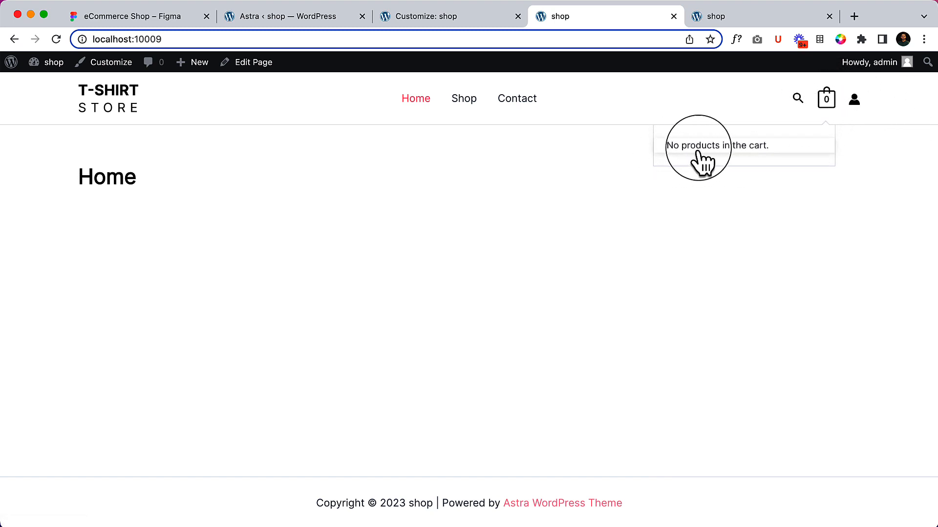
Step: Change the header cart's click action from Dropdown to Slide-In in its general settings and review the slide-in options
{"action": "left_click", "coordinate": [449, 20]}
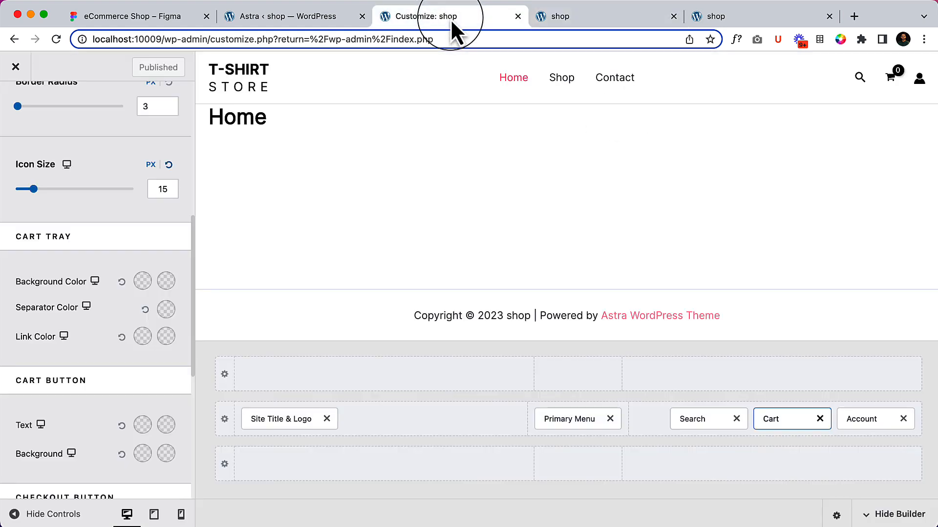
{"action": "scroll", "coordinate": [63, 331], "scroll_direction": "up", "scroll_amount": 5}
{"action": "scroll", "coordinate": [63, 331], "scroll_direction": "up", "scroll_amount": 1}
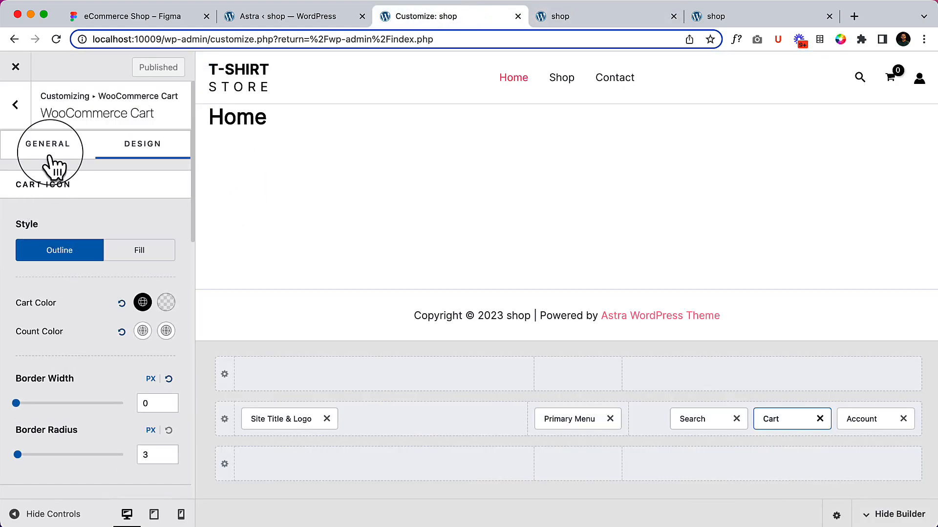
{"action": "scroll", "coordinate": [78, 319], "scroll_direction": "down", "scroll_amount": 10}
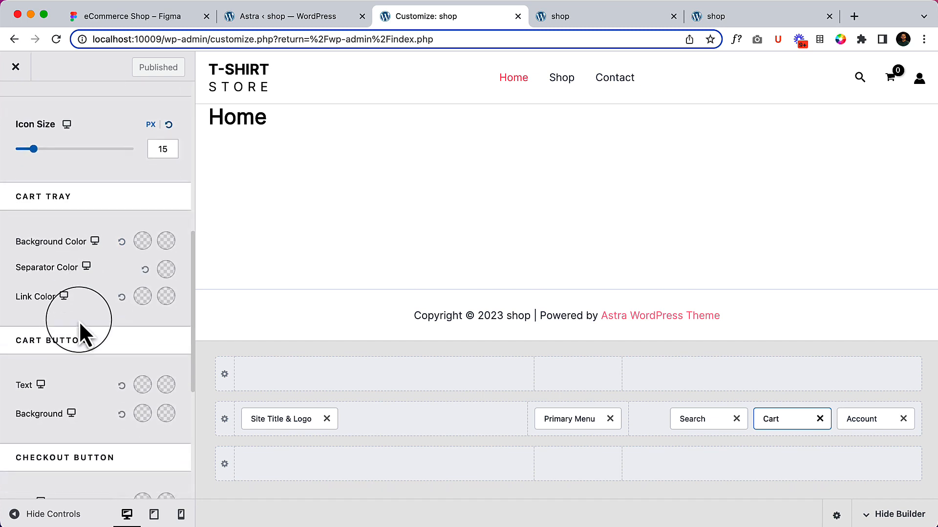
{"action": "scroll", "coordinate": [73, 315], "scroll_direction": "up", "scroll_amount": 10}
{"action": "left_click", "coordinate": [48, 149]}
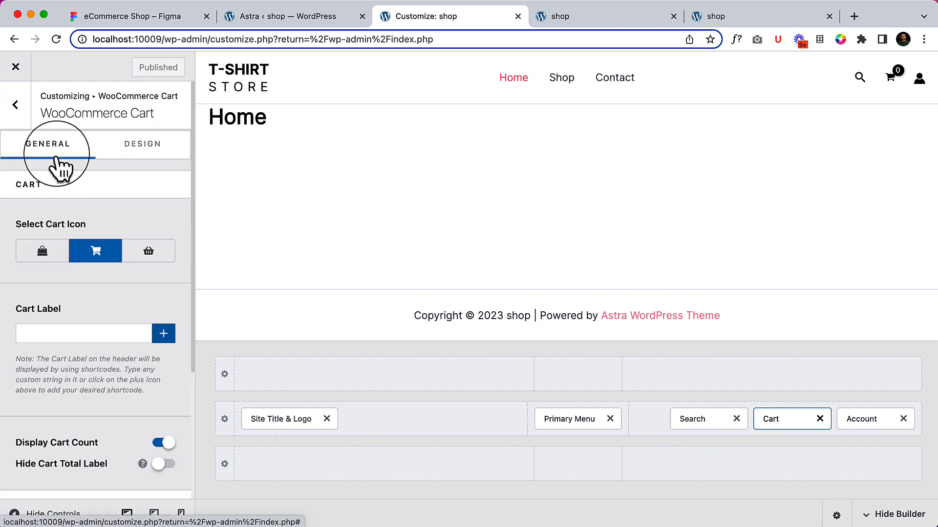
{"action": "scroll", "coordinate": [81, 376], "scroll_direction": "down", "scroll_amount": 4}
{"action": "scroll", "coordinate": [83, 378], "scroll_direction": "down", "scroll_amount": 3}
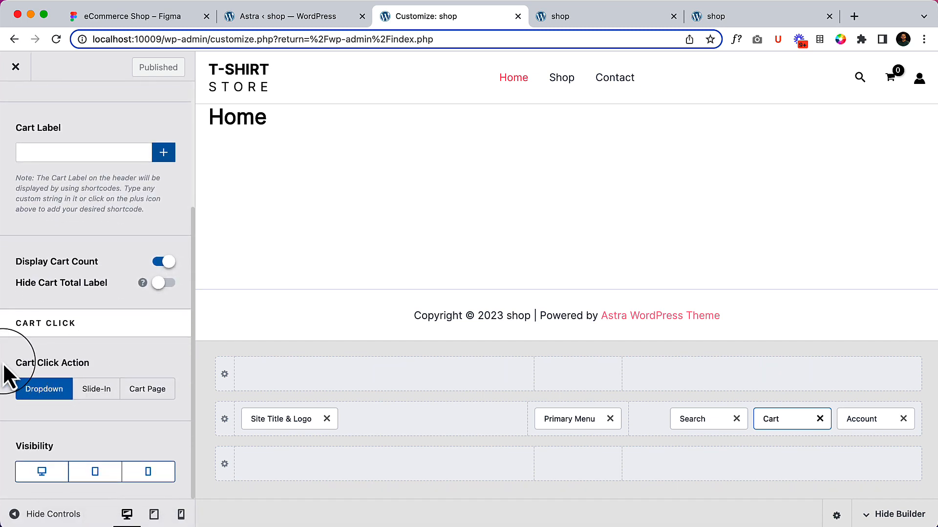
{"action": "left_click", "coordinate": [106, 393]}
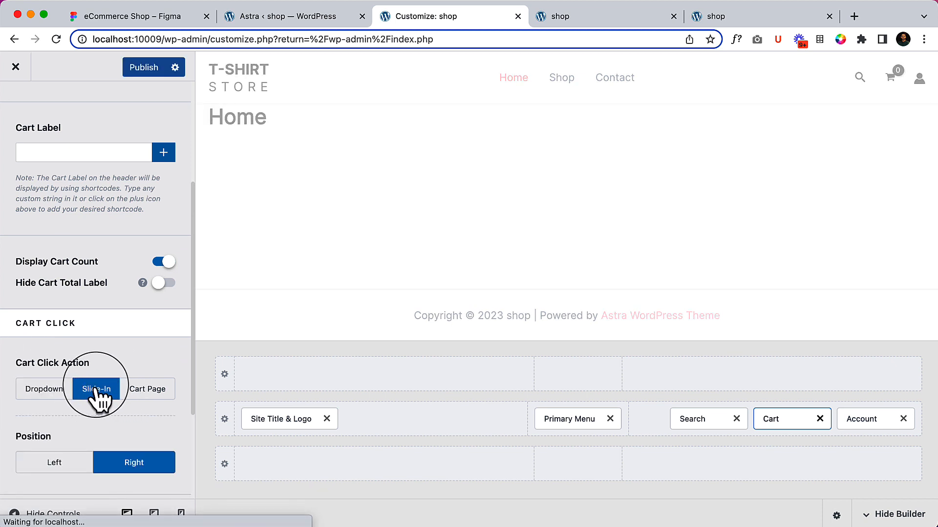
{"action": "scroll", "coordinate": [98, 389], "scroll_direction": "down", "scroll_amount": 1}
{"action": "scroll", "coordinate": [79, 401], "scroll_direction": "down", "scroll_amount": 3}
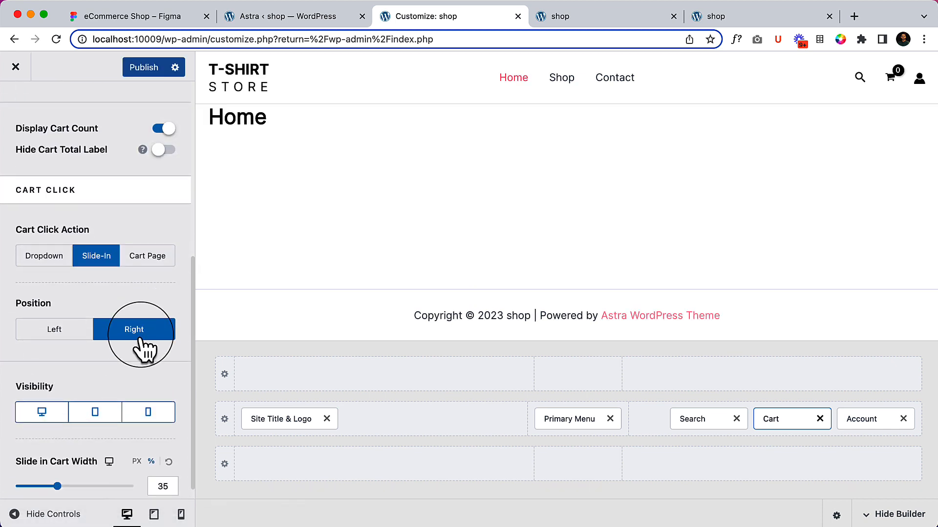
{"action": "scroll", "coordinate": [136, 342], "scroll_direction": "down", "scroll_amount": 1}
{"action": "left_click", "coordinate": [259, 412]}
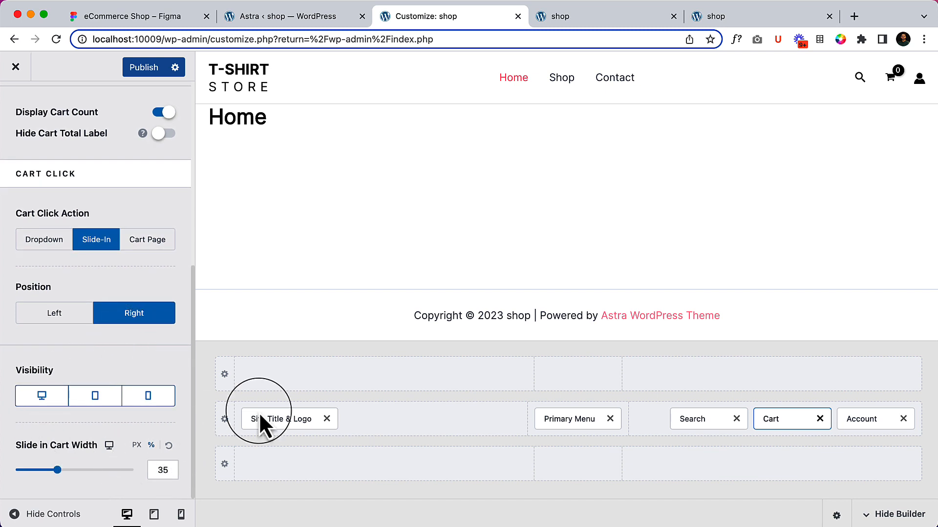
Step: Open the slide-in cart in the preview, try a cart width of 31% and reset it to the default
{"action": "left_click", "coordinate": [890, 78]}
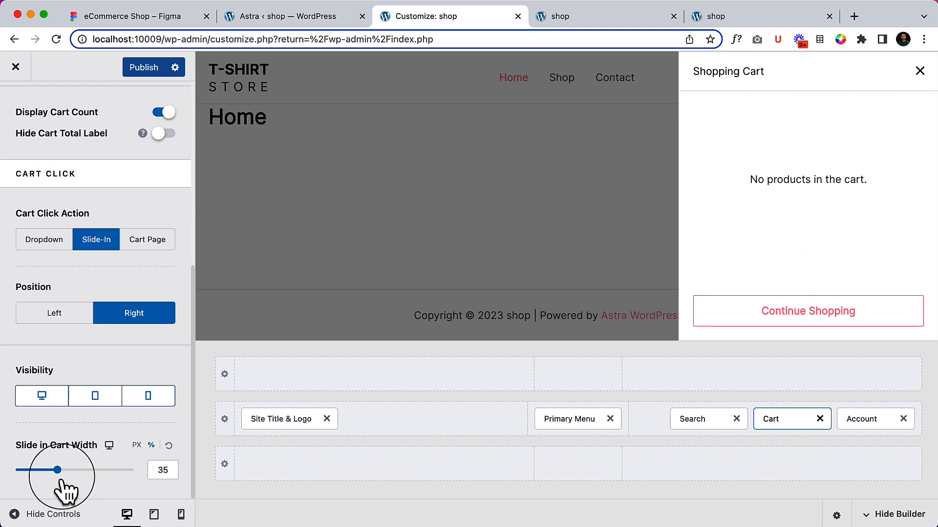
{"action": "mouse_move", "coordinate": [58, 470]}
{"action": "left_mouse_down"}
{"action": "mouse_move", "coordinate": [109, 467]}
{"action": "mouse_move", "coordinate": [52, 470]}
{"action": "left_mouse_up"}
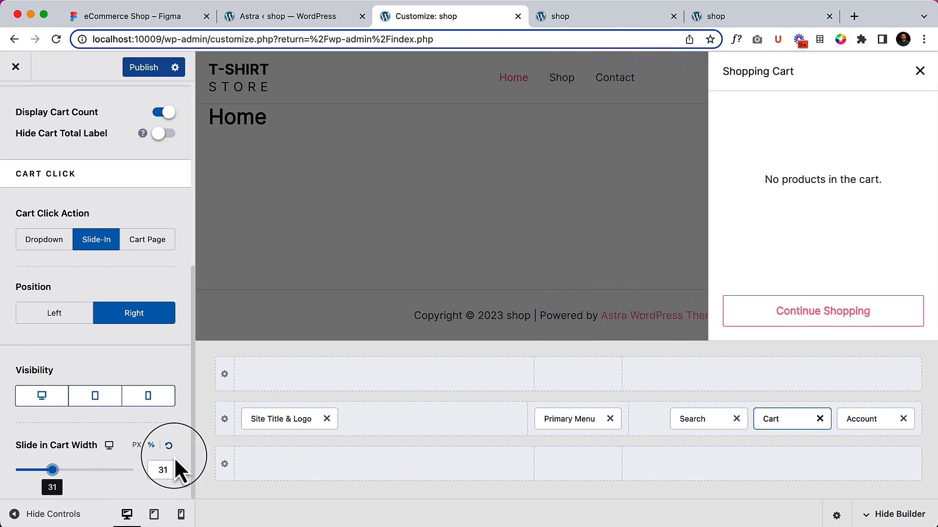
{"action": "left_click", "coordinate": [168, 445]}
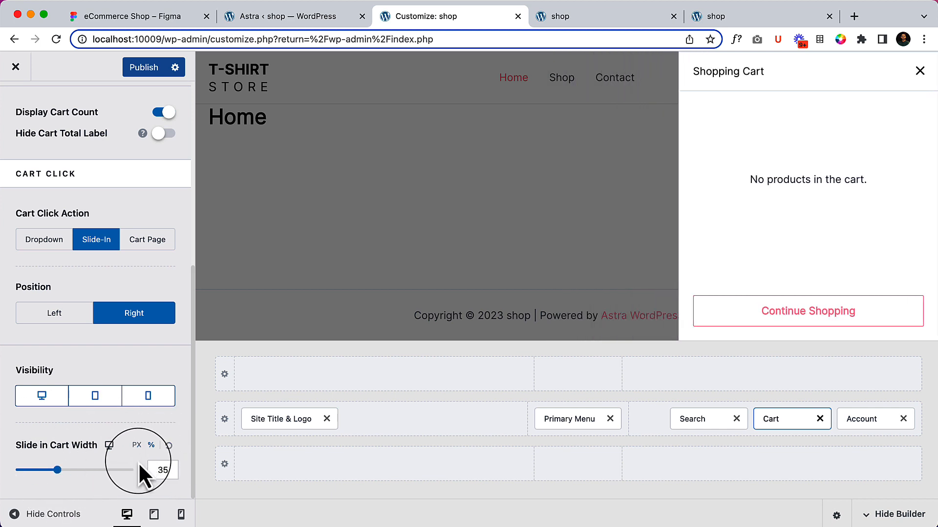
Step: Publish the slide-in cart setting and reload the live shop page
{"action": "left_click", "coordinate": [144, 78]}
{"action": "left_click", "coordinate": [582, 18]}
{"action": "right_click", "coordinate": [419, 181]}
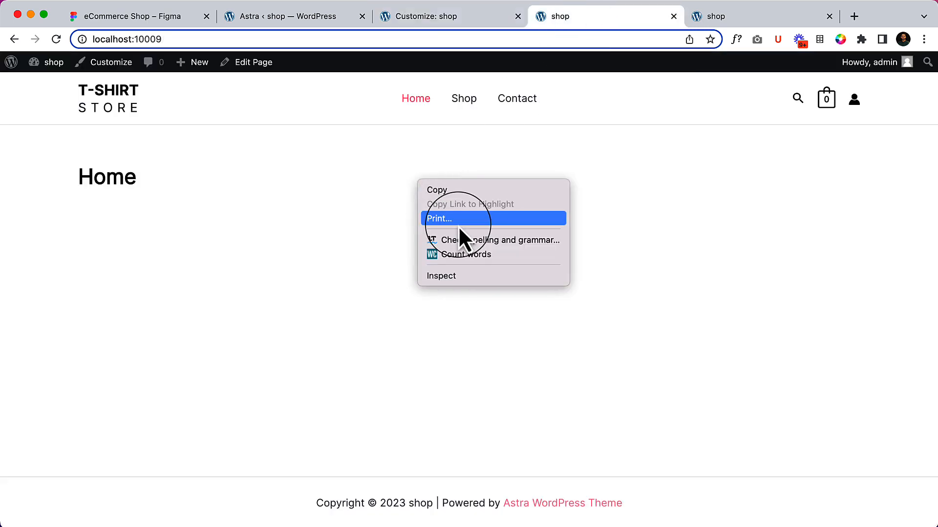
{"action": "right_click", "coordinate": [313, 233]}
{"action": "right_click", "coordinate": [295, 389]}
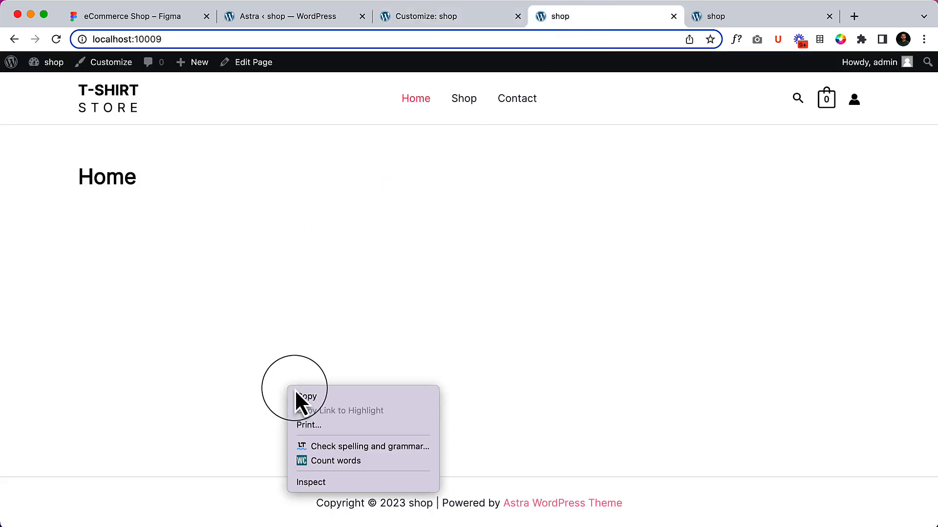
{"action": "left_click", "coordinate": [591, 330]}
{"action": "right_click", "coordinate": [388, 302]}
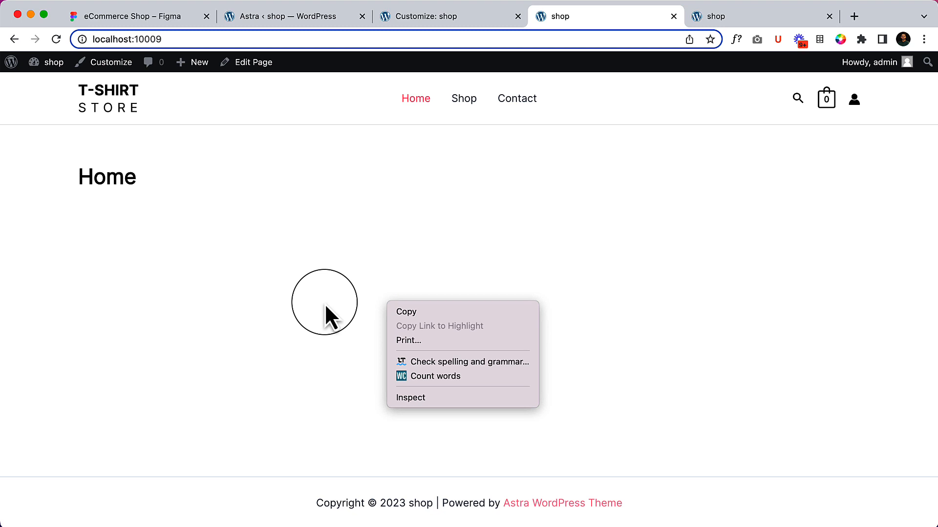
{"action": "left_click", "coordinate": [324, 304]}
{"action": "left_click", "coordinate": [61, 40]}
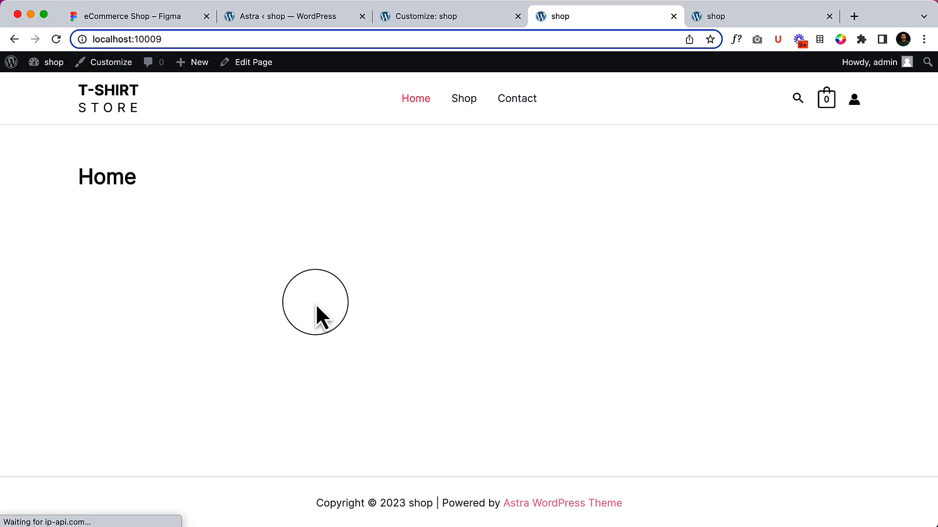
{"action": "right_click", "coordinate": [315, 303]}
{"action": "left_click", "coordinate": [839, 141]}
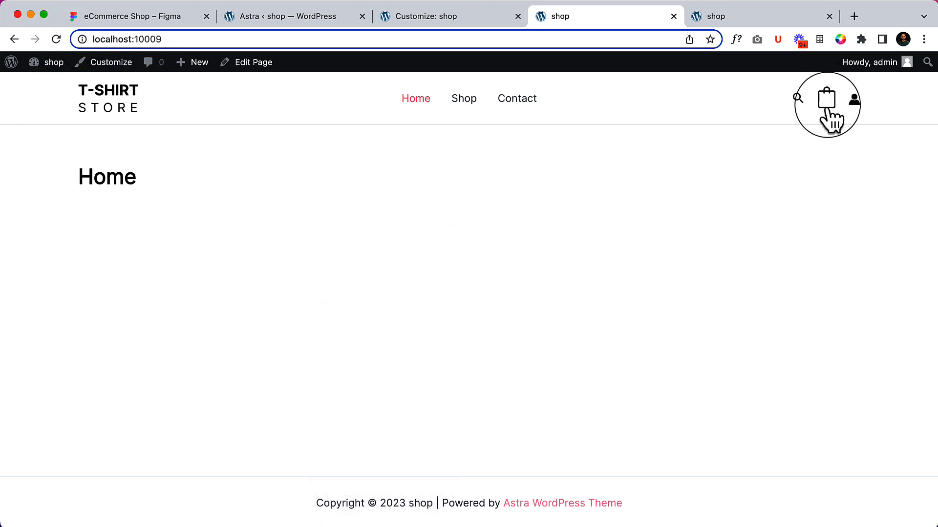
Step: Test the slide-in cart on the live shop page by opening and closing it three times
{"action": "left_click", "coordinate": [826, 110]}
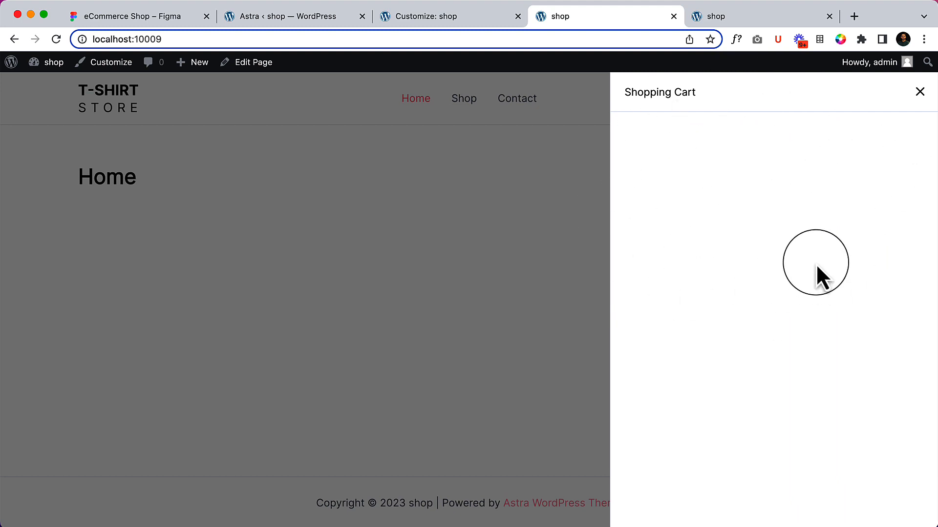
{"action": "left_click", "coordinate": [921, 93]}
{"action": "left_click", "coordinate": [830, 111]}
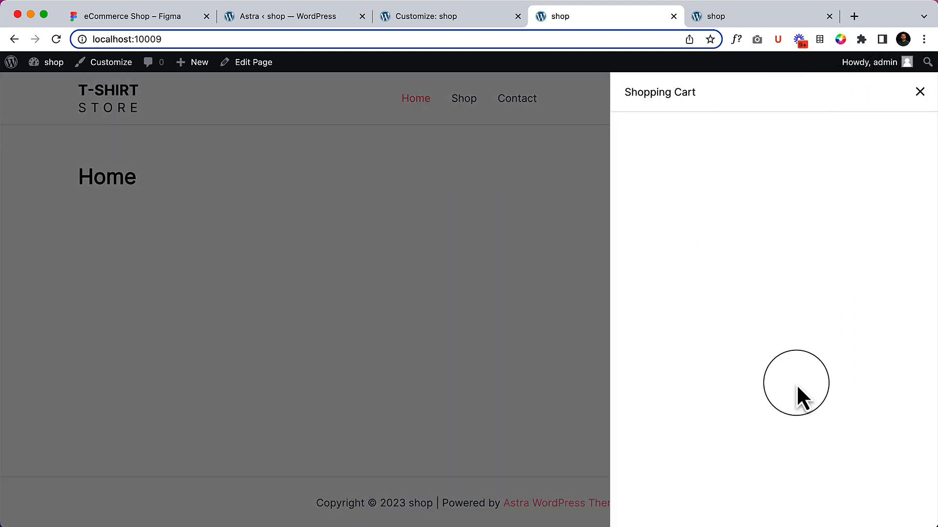
{"action": "left_click", "coordinate": [920, 94]}
{"action": "left_click", "coordinate": [826, 105]}
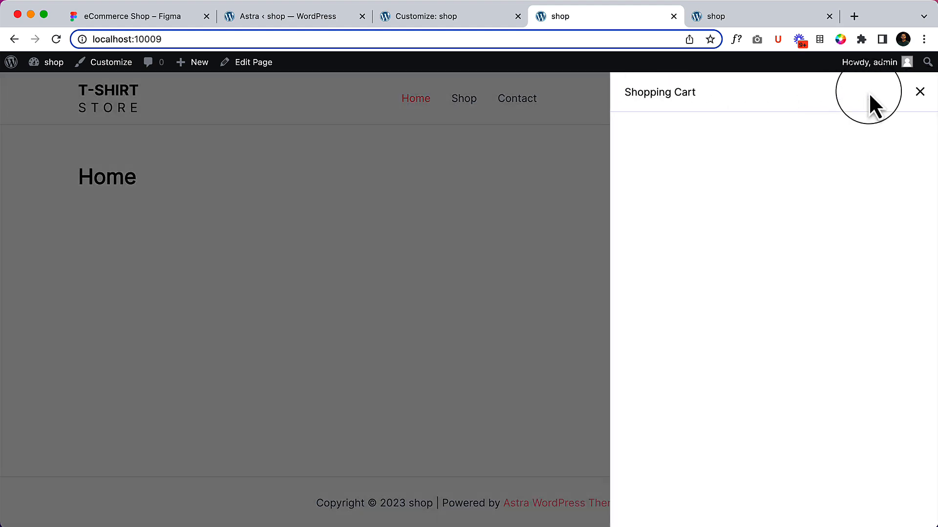
{"action": "left_click", "coordinate": [920, 92]}
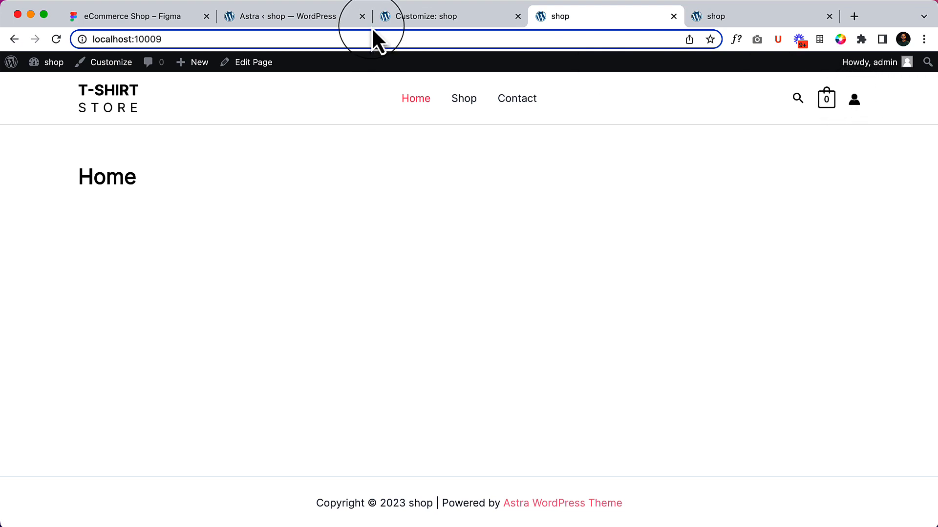
Step: Open the header Account element's settings in the Customizer, then consult the account item in the Figma header design
{"action": "left_click", "coordinate": [437, 16]}
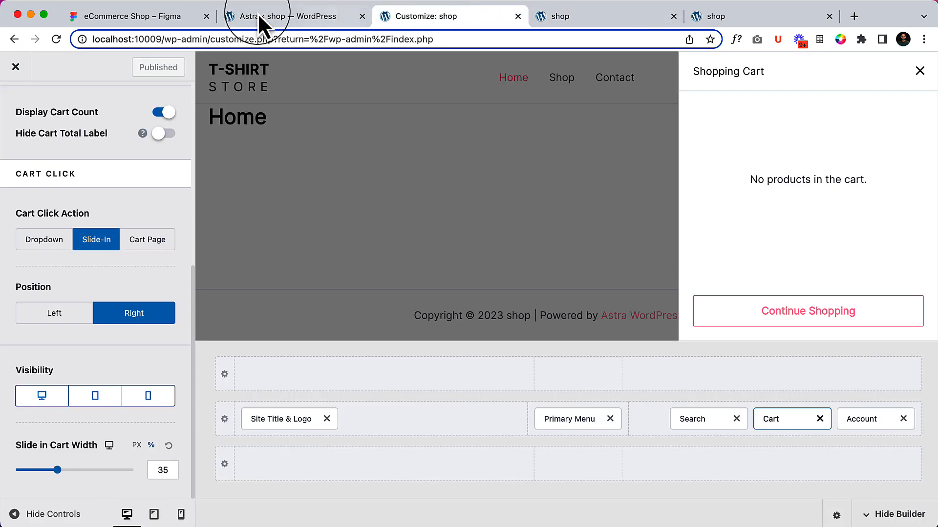
{"action": "left_click", "coordinate": [909, 83]}
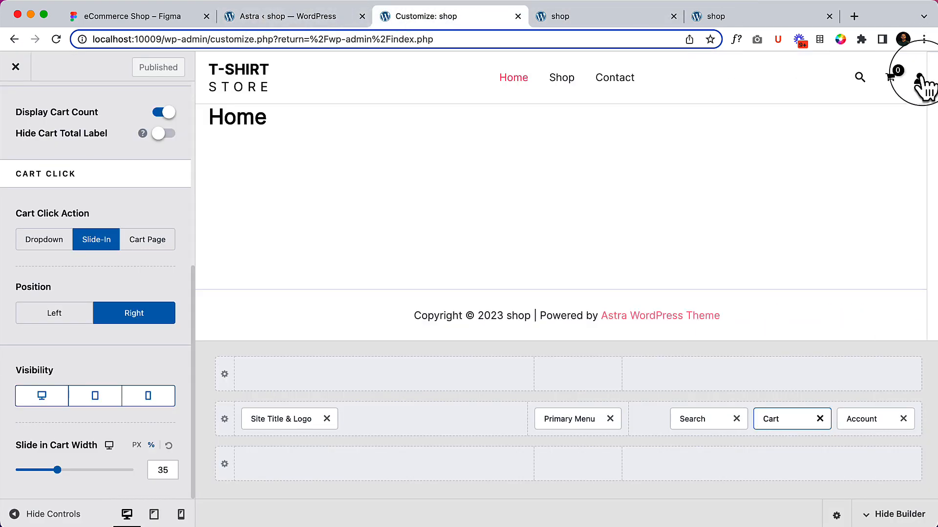
{"action": "left_click", "coordinate": [875, 419]}
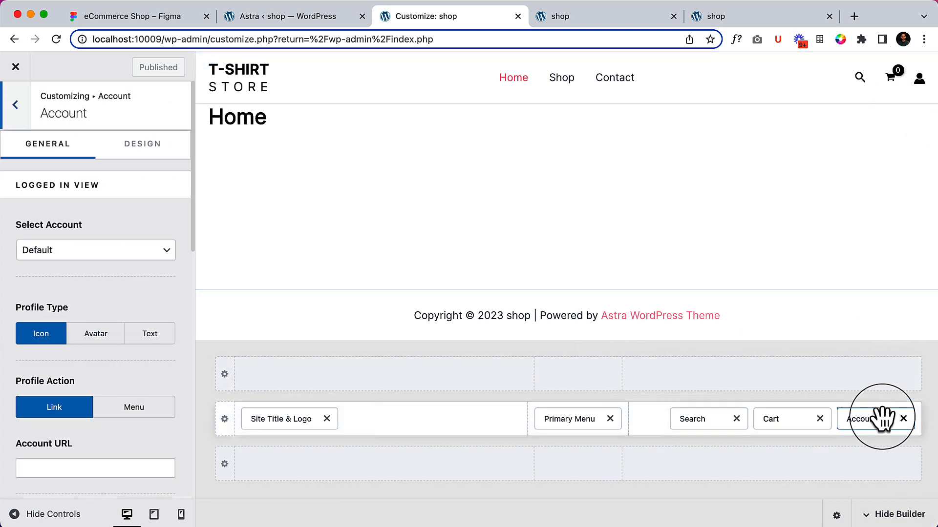
{"action": "left_click", "coordinate": [159, 17]}
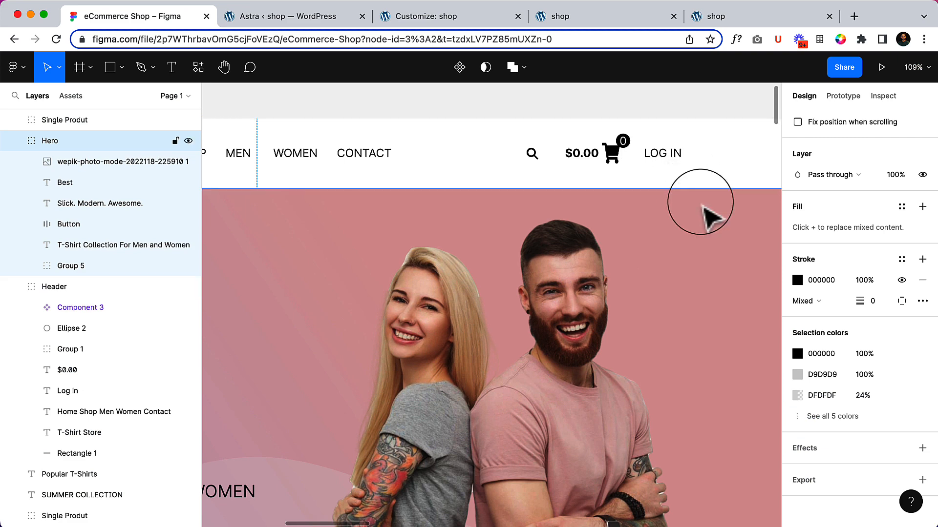
Step: Try the Avatar profile type for the logged-in account, then use Text with the label "Log In" as in the Figma header
{"action": "left_click", "coordinate": [409, 14]}
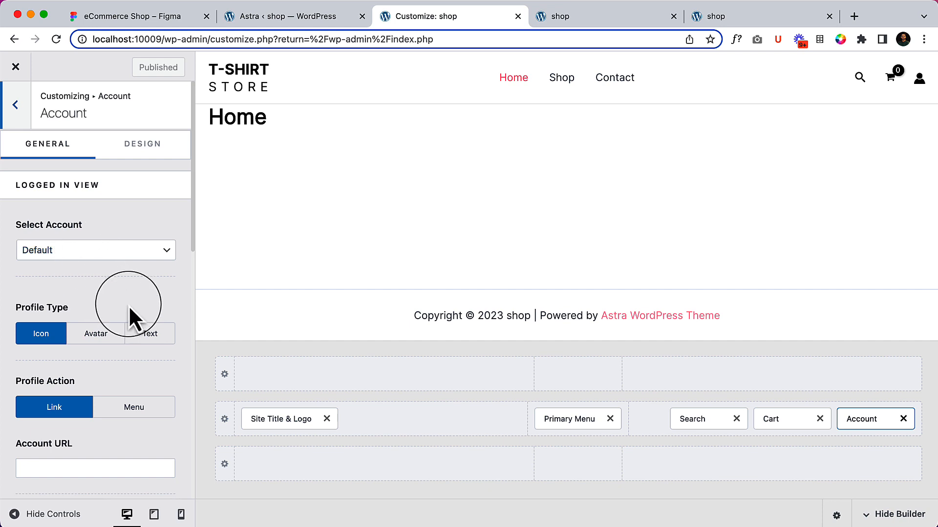
{"action": "left_click", "coordinate": [89, 341]}
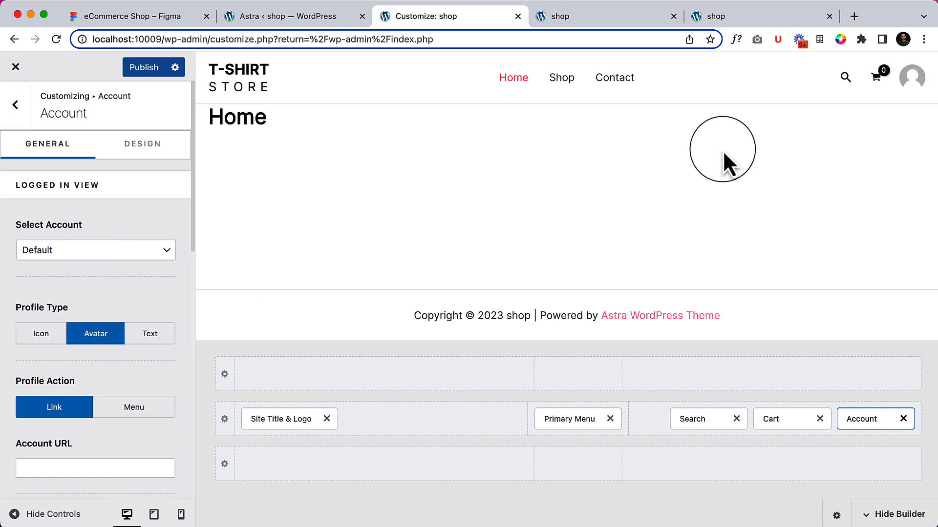
{"action": "left_click", "coordinate": [149, 335]}
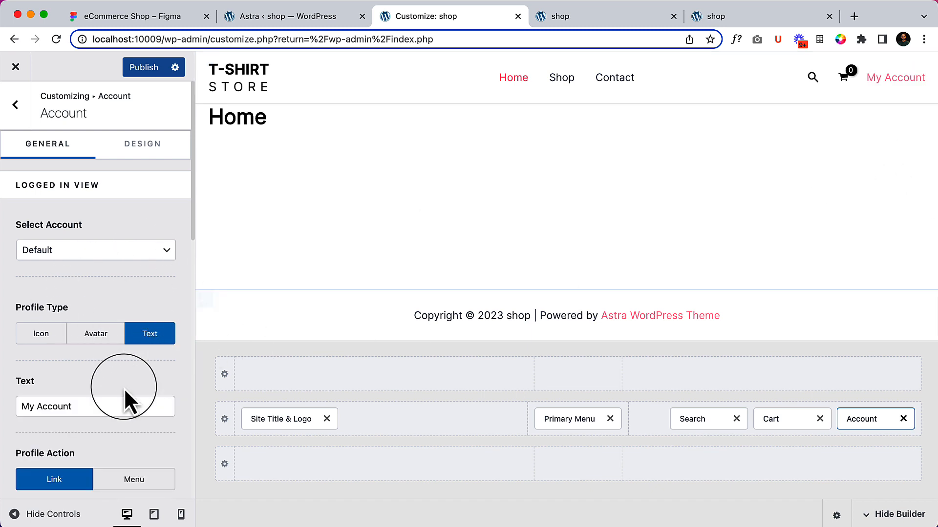
{"action": "double_click", "coordinate": [106, 405]}
{"action": "key", "text": "super+a"}
{"action": "type", "text": "M"}
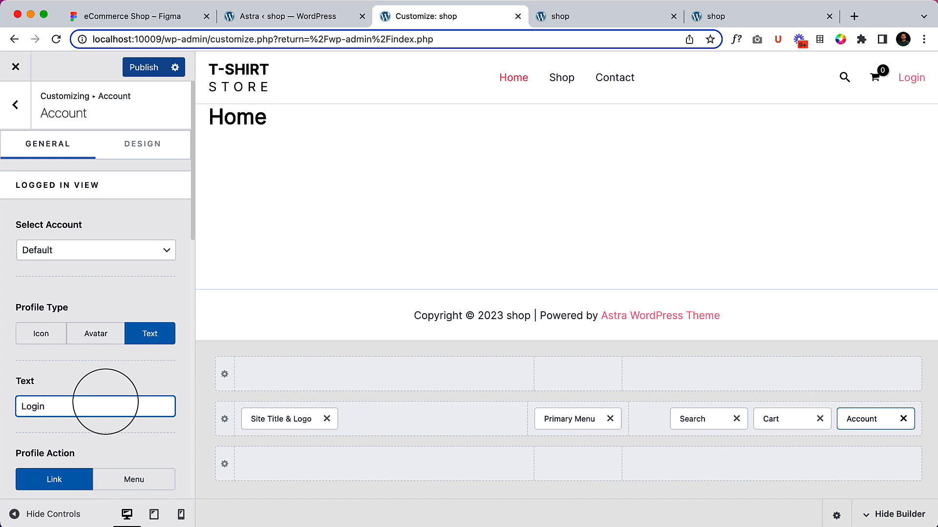
{"action": "left_click", "coordinate": [161, 20]}
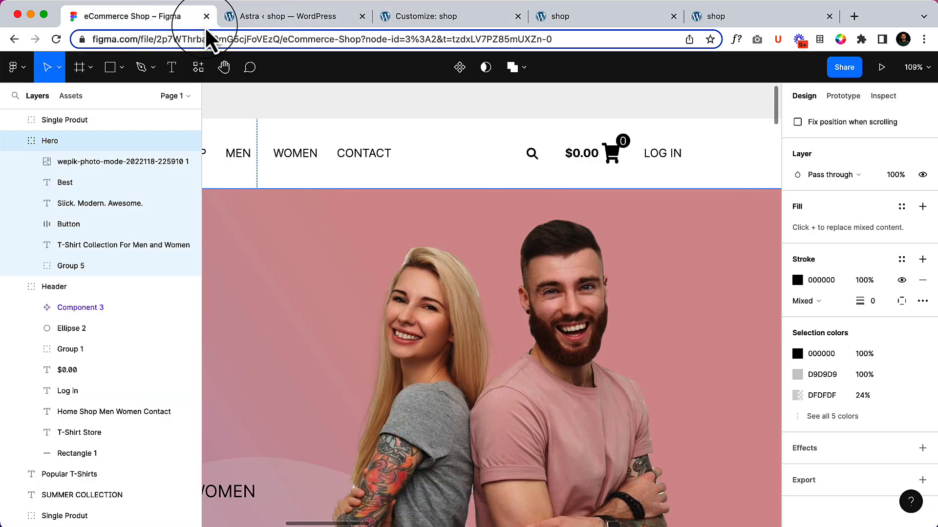
{"action": "left_click", "coordinate": [447, 16]}
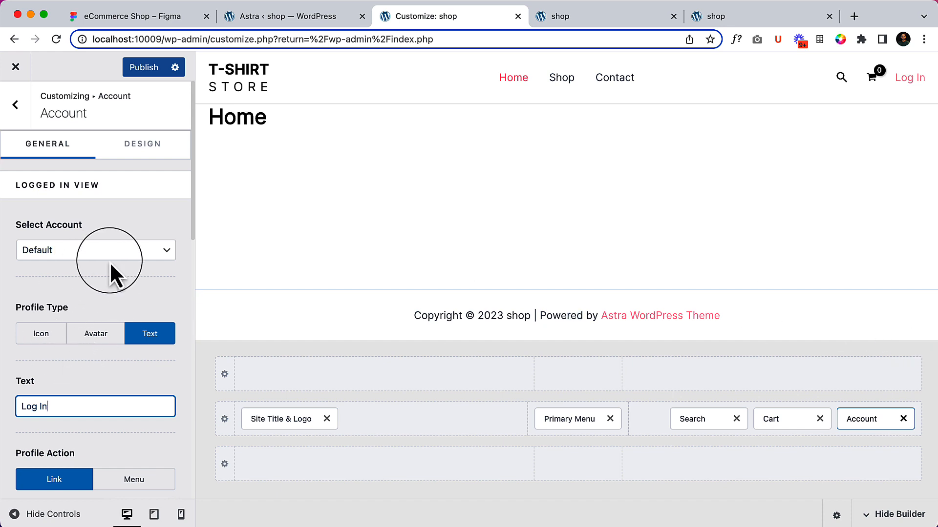
Step: Examine the Account element's logged-in link settings and its logged-out view options
{"action": "scroll", "coordinate": [117, 271], "scroll_direction": "down", "scroll_amount": 6}
{"action": "scroll", "coordinate": [129, 277], "scroll_direction": "down", "scroll_amount": 3}
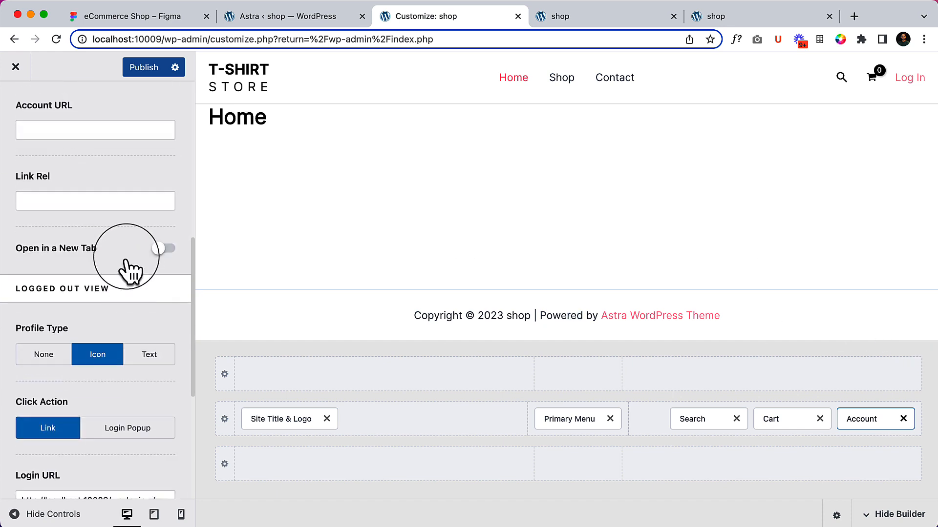
{"action": "scroll", "coordinate": [129, 277], "scroll_direction": "up", "scroll_amount": 4}
{"action": "left_click", "coordinate": [37, 292]}
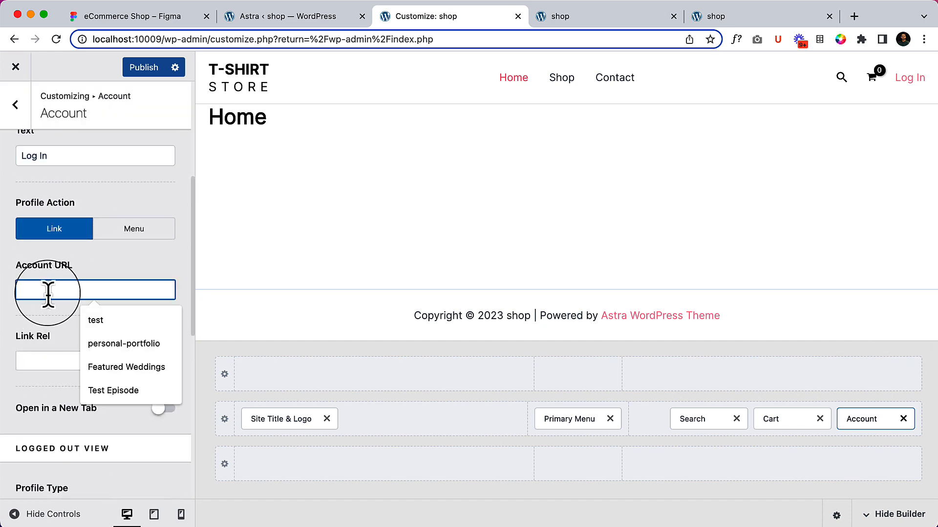
{"action": "left_click", "coordinate": [43, 318]}
{"action": "scroll", "coordinate": [144, 270], "scroll_direction": "up", "scroll_amount": 3}
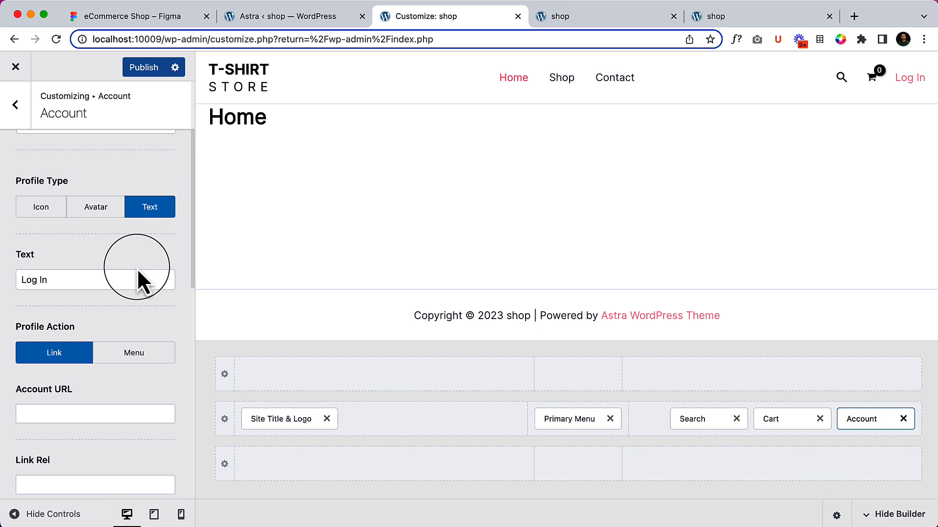
{"action": "scroll", "coordinate": [137, 268], "scroll_direction": "down", "scroll_amount": 4}
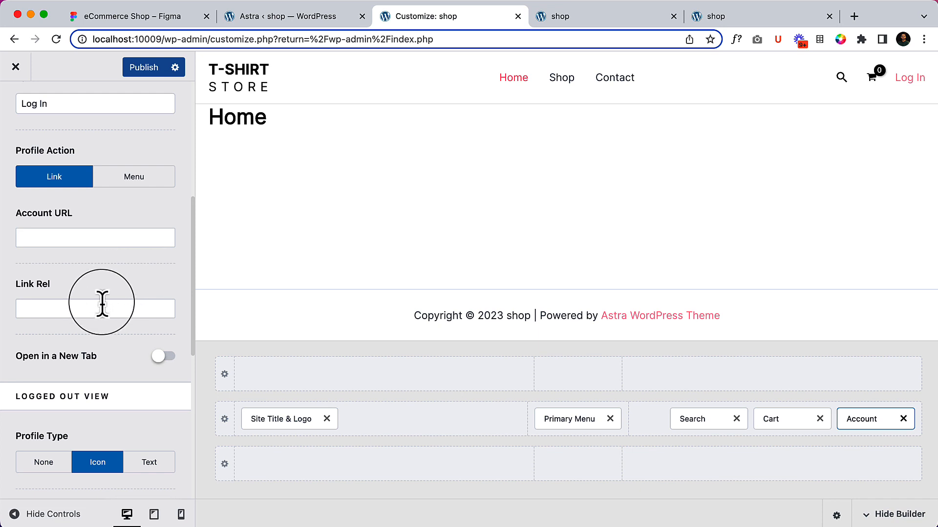
{"action": "scroll", "coordinate": [98, 313], "scroll_direction": "down", "scroll_amount": 2}
{"action": "scroll", "coordinate": [73, 413], "scroll_direction": "down", "scroll_amount": 3}
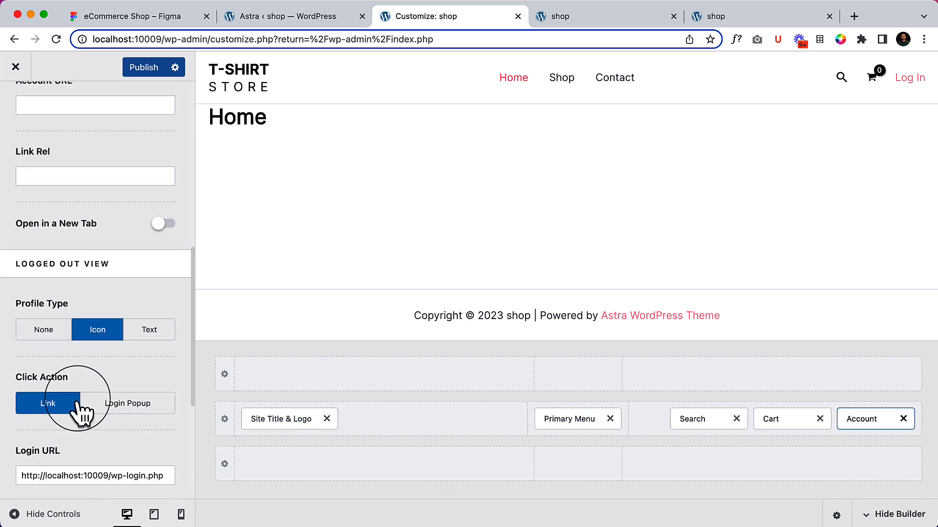
Step: Set the click action of the account's logged-out view to Login Popup
{"action": "left_click_drag", "start_coordinate": [18, 377], "coordinate": [45, 377]}
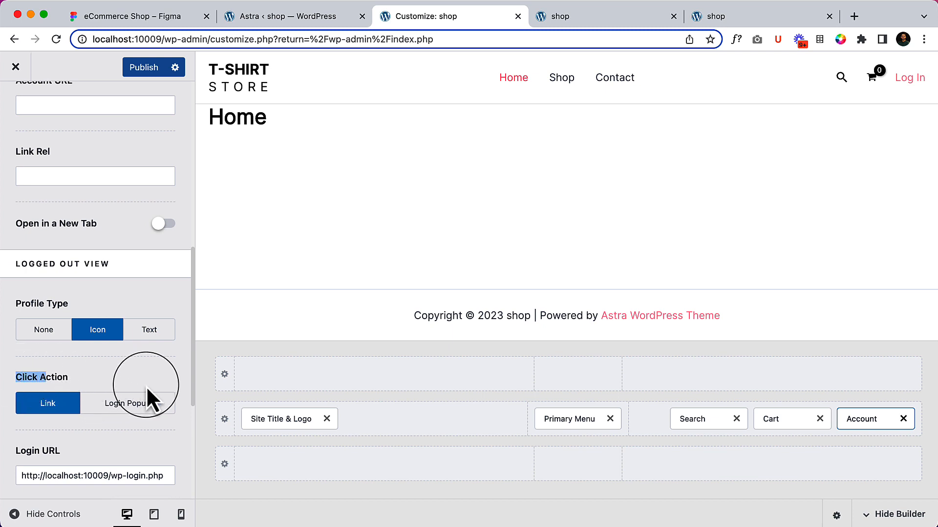
{"action": "left_click", "coordinate": [130, 410]}
{"action": "scroll", "coordinate": [125, 439], "scroll_direction": "down", "scroll_amount": 1}
{"action": "scroll", "coordinate": [125, 439], "scroll_direction": "down", "scroll_amount": 4}
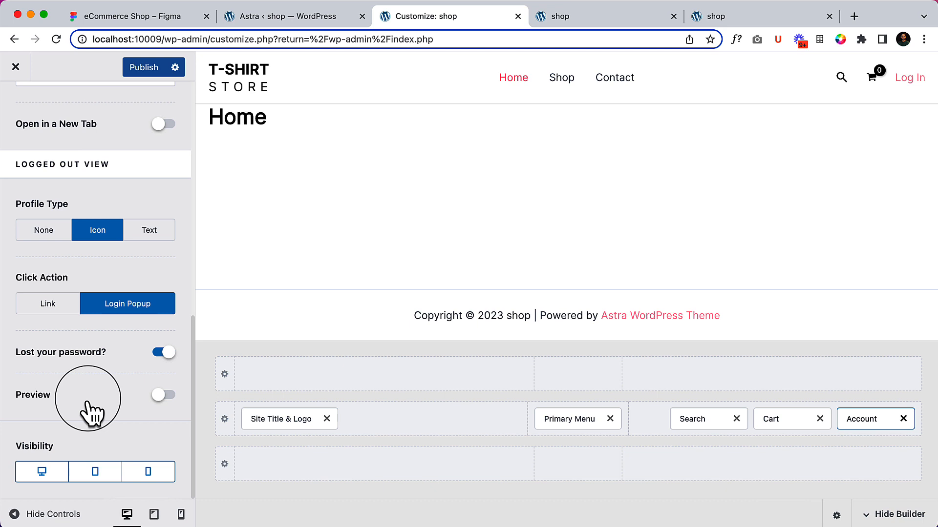
Step: Publish the Account element changes and reload the live shop page to check the header
{"action": "scroll", "coordinate": [86, 405], "scroll_direction": "up", "scroll_amount": 3}
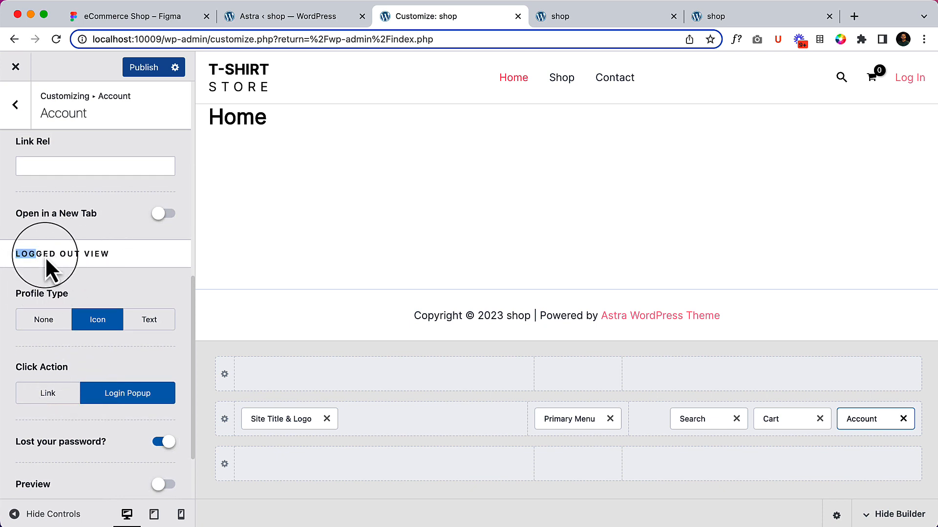
{"action": "scroll", "coordinate": [151, 306], "scroll_direction": "up", "scroll_amount": 1}
{"action": "scroll", "coordinate": [151, 305], "scroll_direction": "down", "scroll_amount": 2}
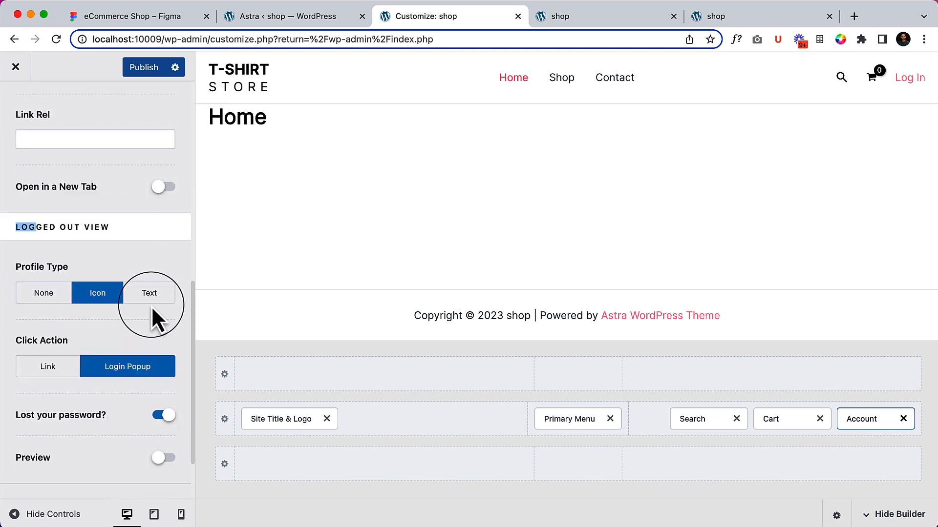
{"action": "scroll", "coordinate": [151, 305], "scroll_direction": "up", "scroll_amount": 1}
{"action": "scroll", "coordinate": [141, 277], "scroll_direction": "up", "scroll_amount": 10}
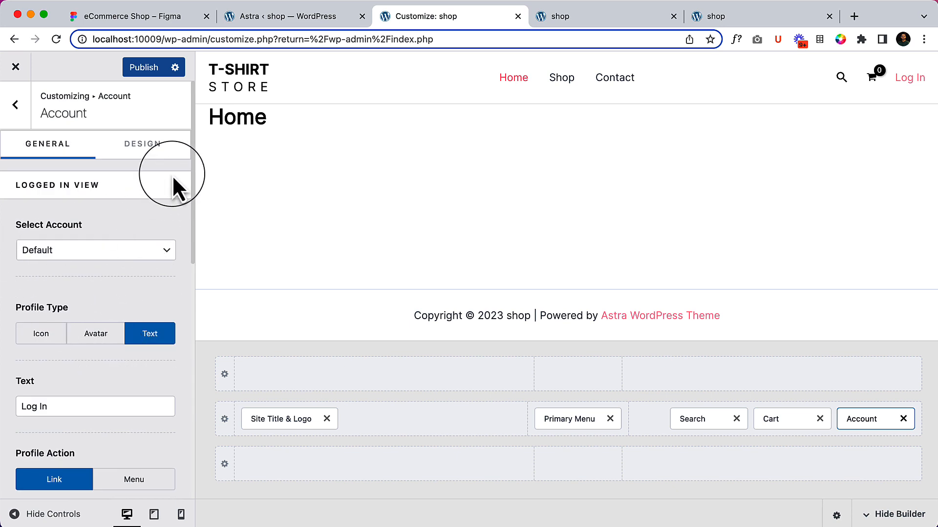
{"action": "left_click", "coordinate": [148, 65]}
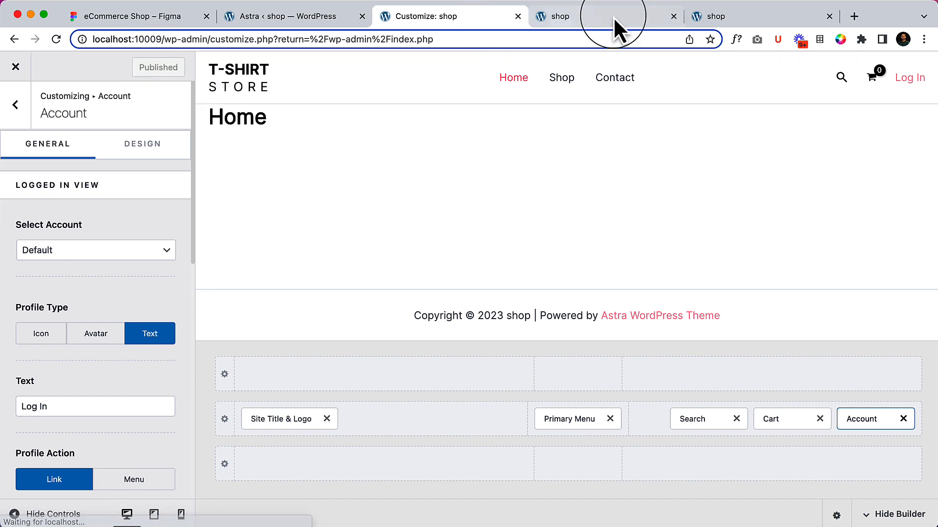
{"action": "left_click", "coordinate": [650, 15]}
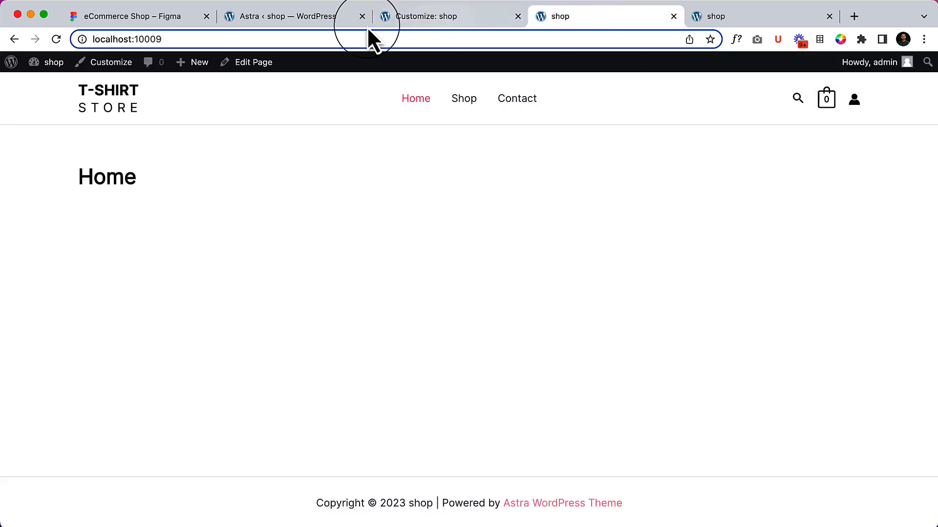
{"action": "left_click", "coordinate": [55, 38]}
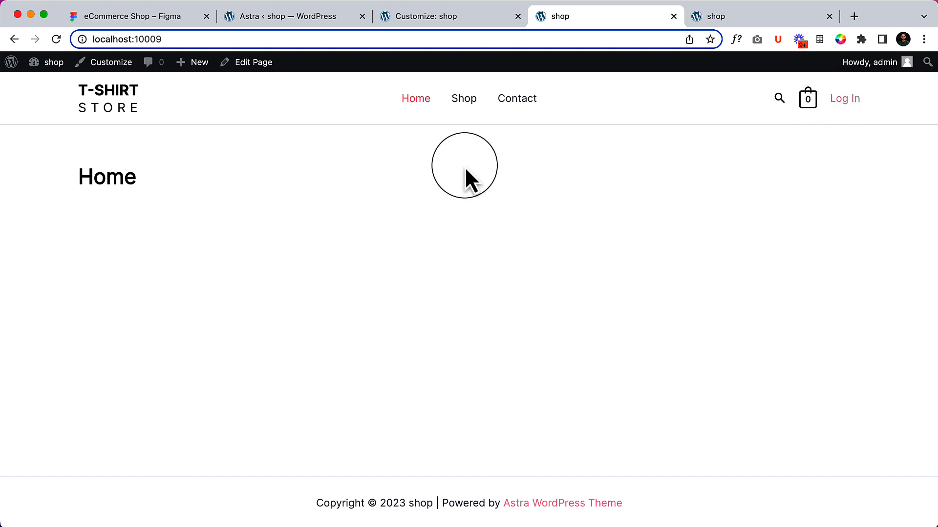
Step: Return to the Customizer and change the account's logged-in profile type from text to Icon
{"action": "left_click", "coordinate": [453, 16]}
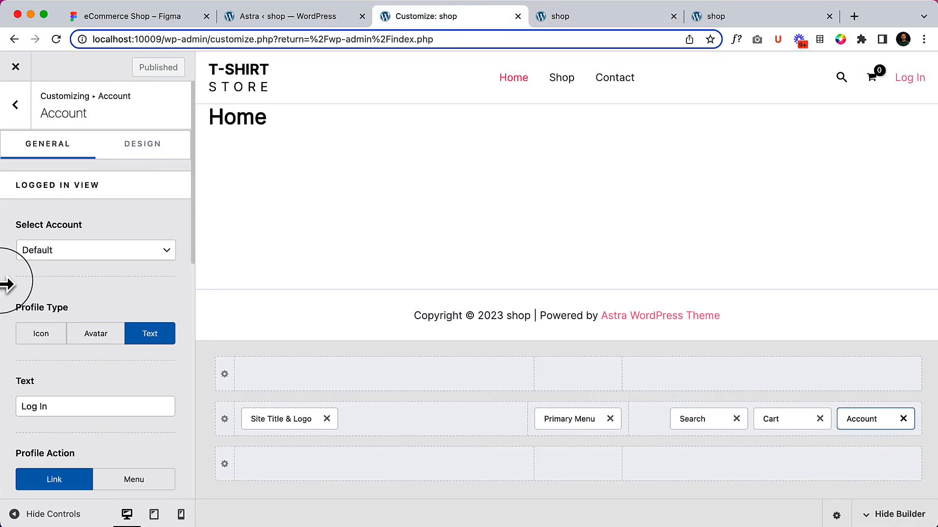
{"action": "left_click_drag", "start_coordinate": [39, 409], "coordinate": [55, 404]}
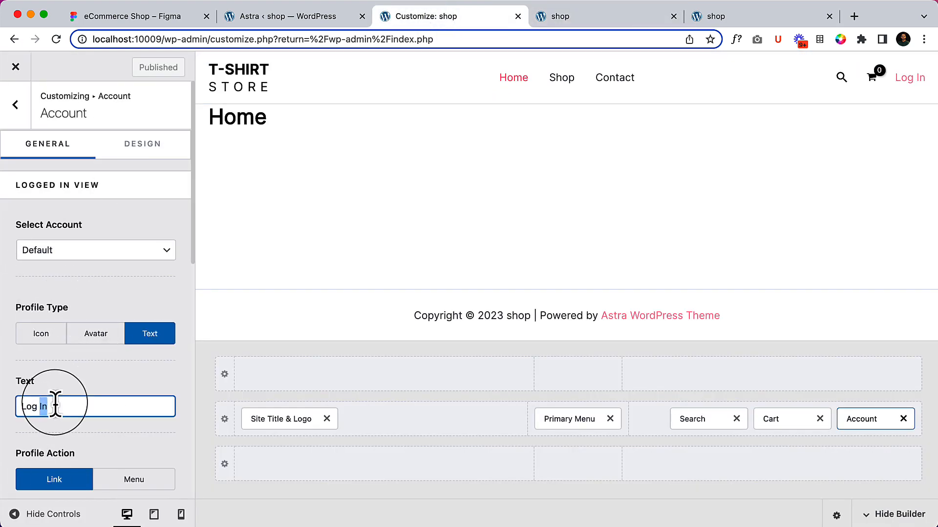
{"action": "triple_click", "coordinate": [56, 404]}
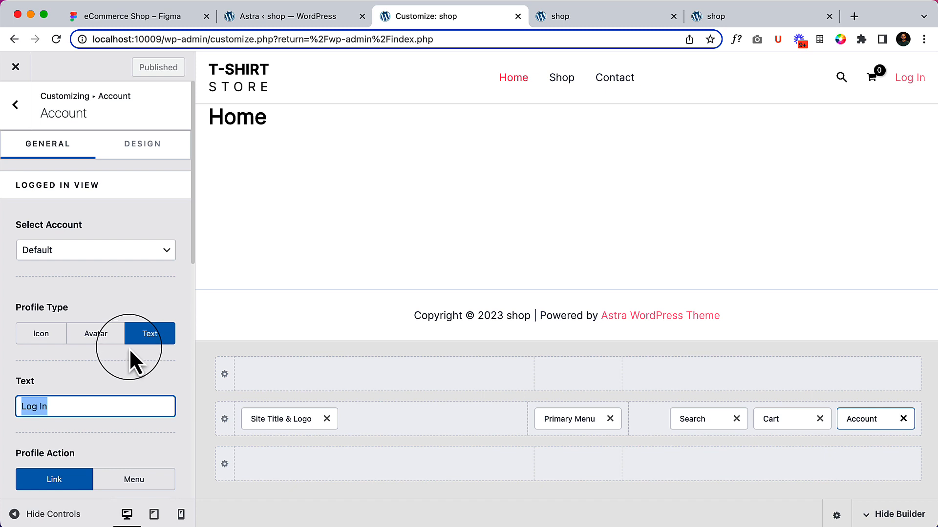
{"action": "scroll", "coordinate": [99, 377], "scroll_direction": "down", "scroll_amount": 2}
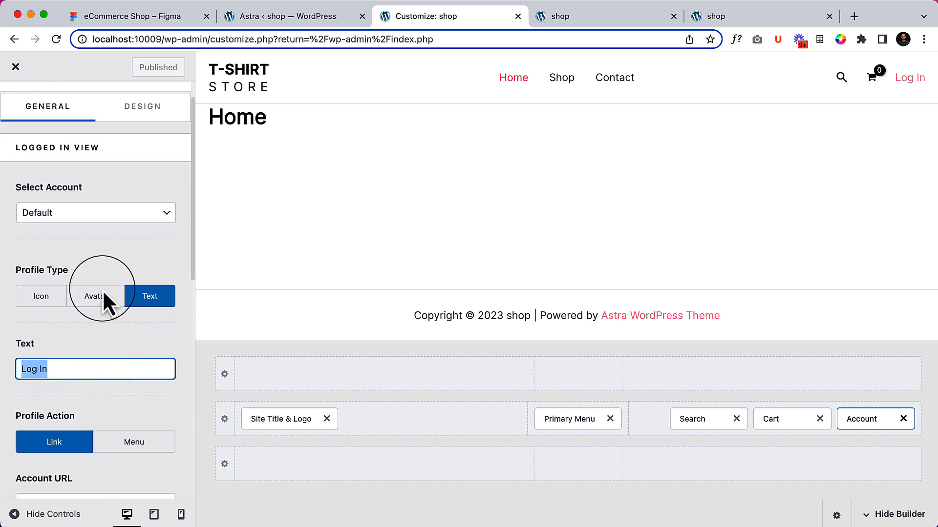
{"action": "left_click", "coordinate": [93, 299]}
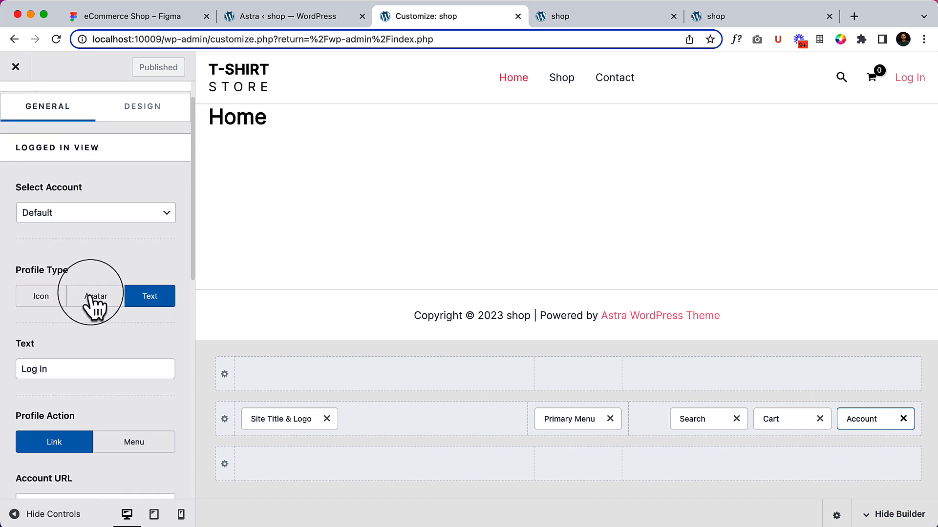
{"action": "left_click", "coordinate": [44, 313]}
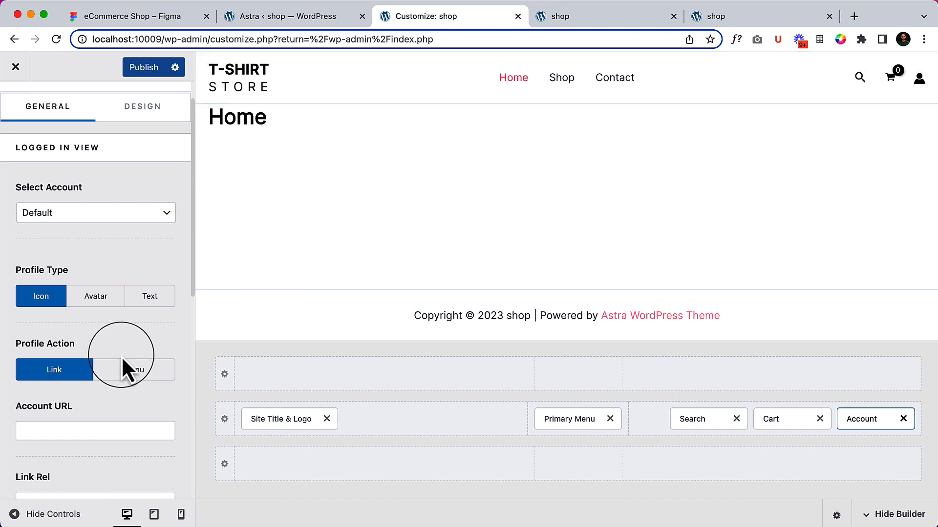
Step: Publish the icon profile type for the account and reload the live shop page
{"action": "scroll", "coordinate": [115, 381], "scroll_direction": "down", "scroll_amount": 1}
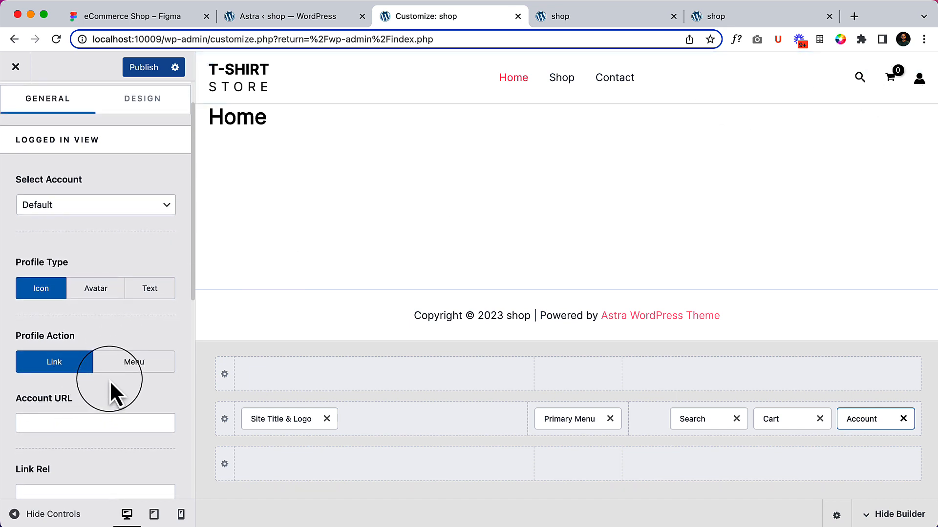
{"action": "scroll", "coordinate": [110, 380], "scroll_direction": "down", "scroll_amount": 5}
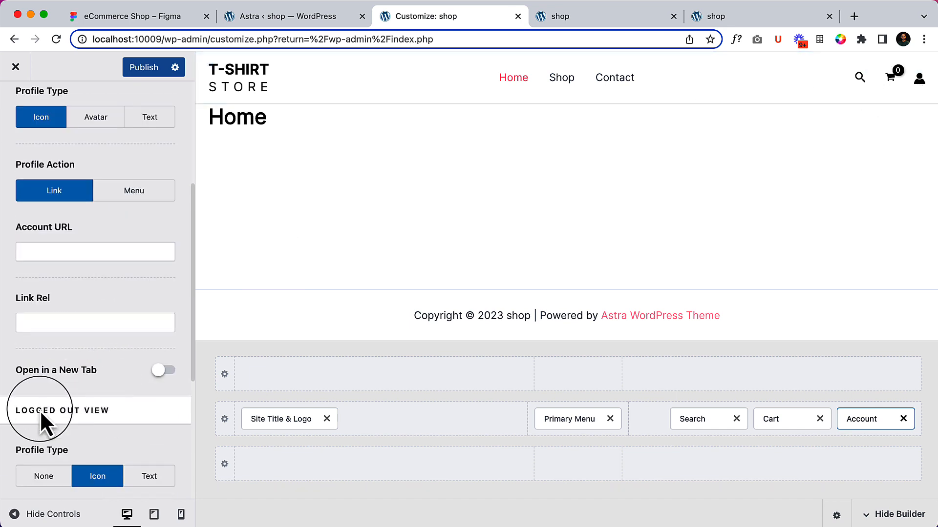
{"action": "scroll", "coordinate": [40, 410], "scroll_direction": "down", "scroll_amount": 1}
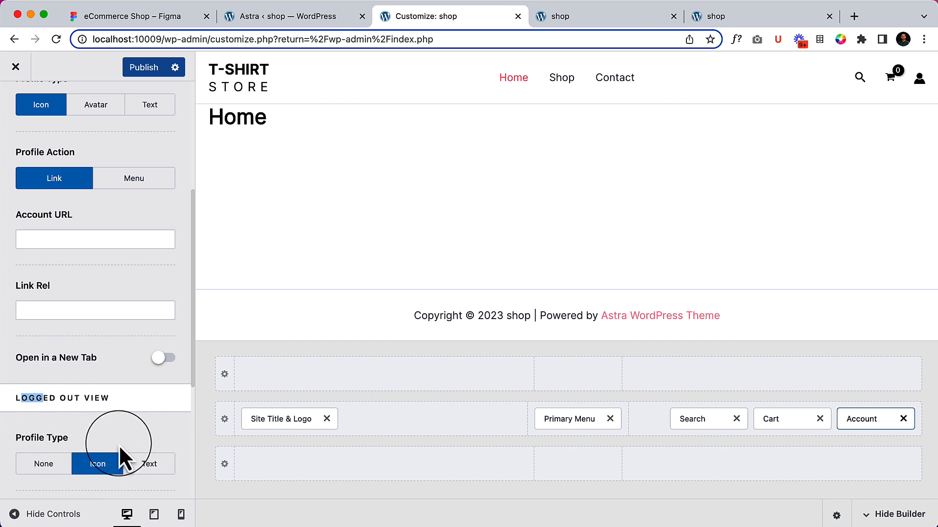
{"action": "left_click", "coordinate": [22, 242]}
{"action": "left_click", "coordinate": [52, 310]}
{"action": "double_click", "coordinate": [46, 336]}
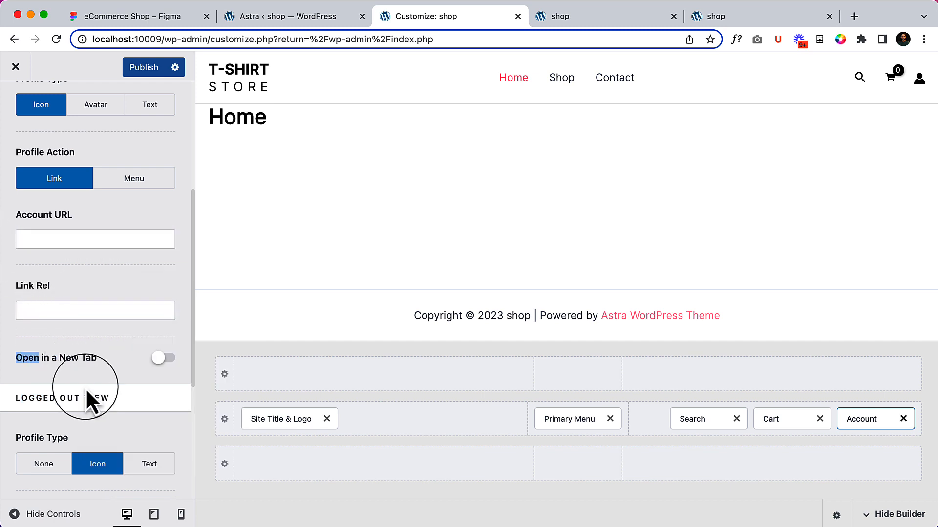
{"action": "scroll", "coordinate": [86, 389], "scroll_direction": "down", "scroll_amount": 5}
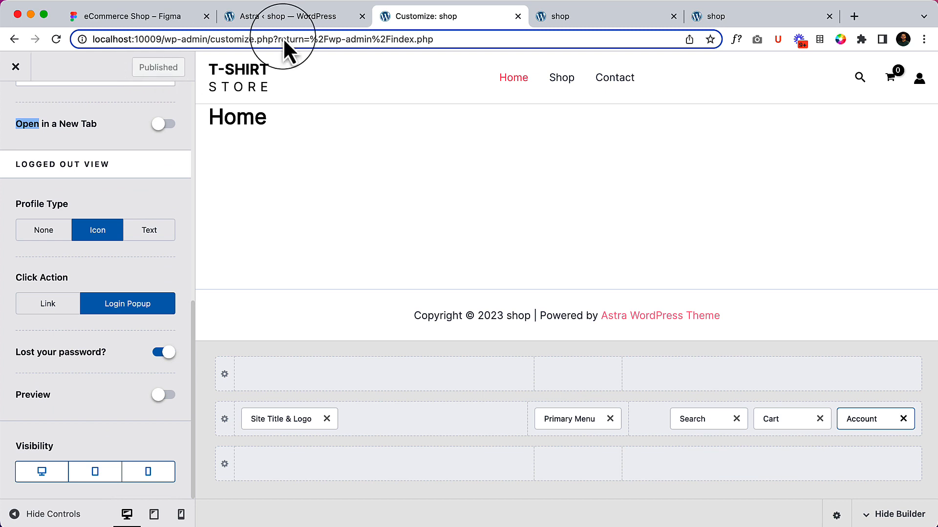
{"action": "left_click", "coordinate": [584, 19]}
{"action": "right_click", "coordinate": [254, 179]}
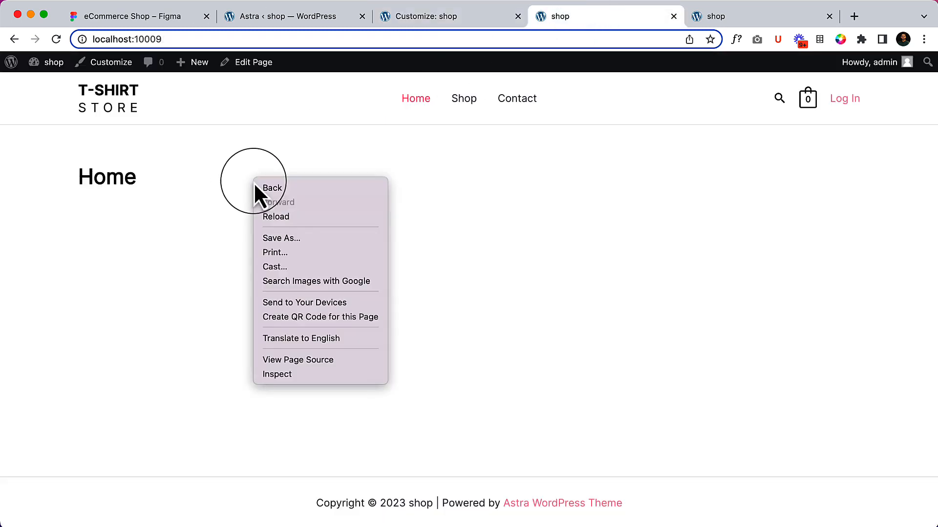
{"action": "left_click", "coordinate": [276, 217]}
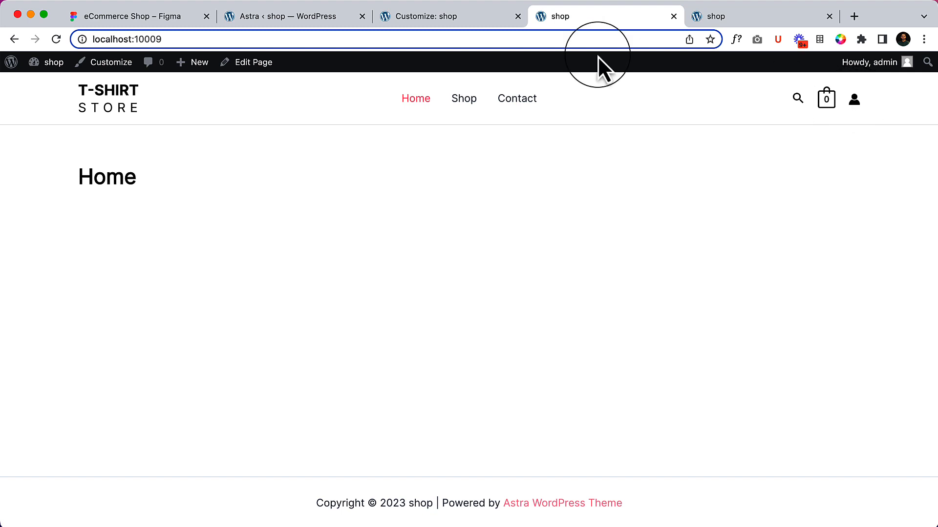
Step: Copy the live shop's address and open it in a new incognito window to view the site logged out
{"action": "right_click", "coordinate": [599, 40]}
{"action": "left_click", "coordinate": [747, 146]}
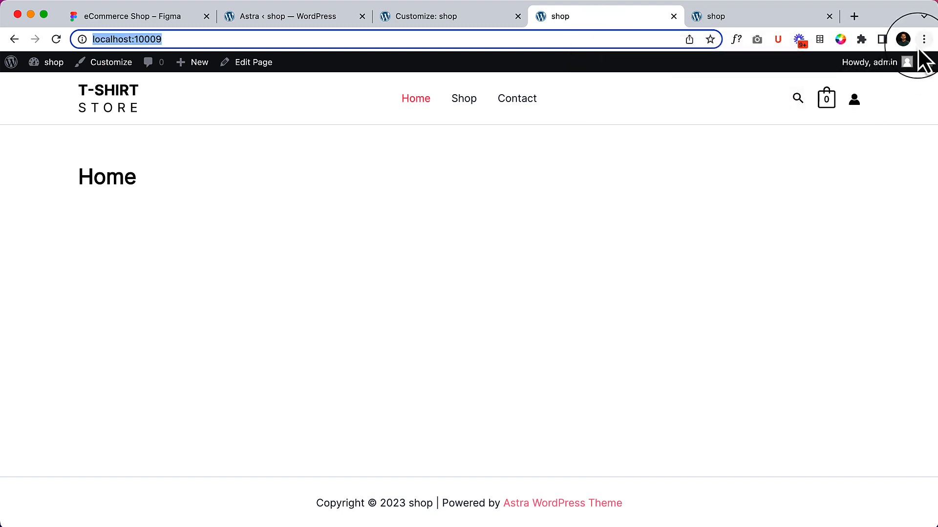
{"action": "left_click", "coordinate": [923, 39]}
{"action": "left_click", "coordinate": [775, 100]}
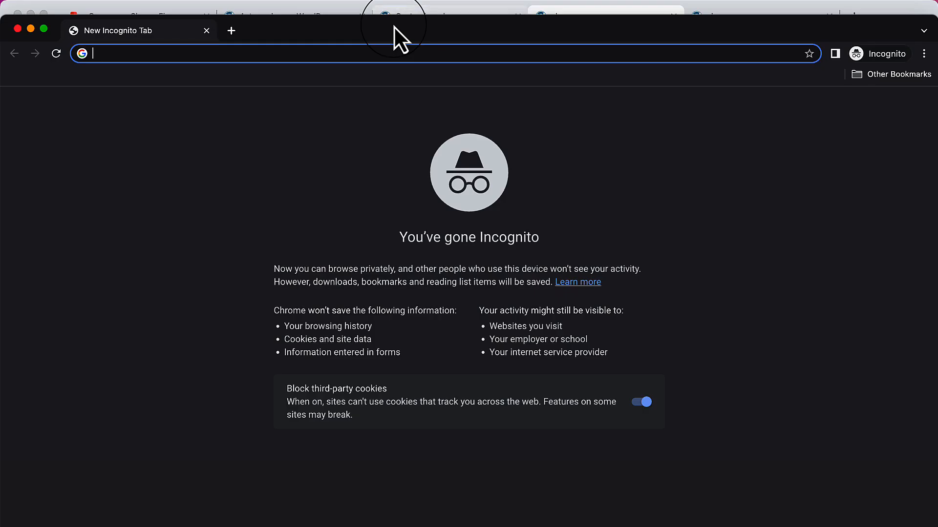
{"action": "right_click", "coordinate": [388, 49]}
{"action": "left_click", "coordinate": [433, 141]}
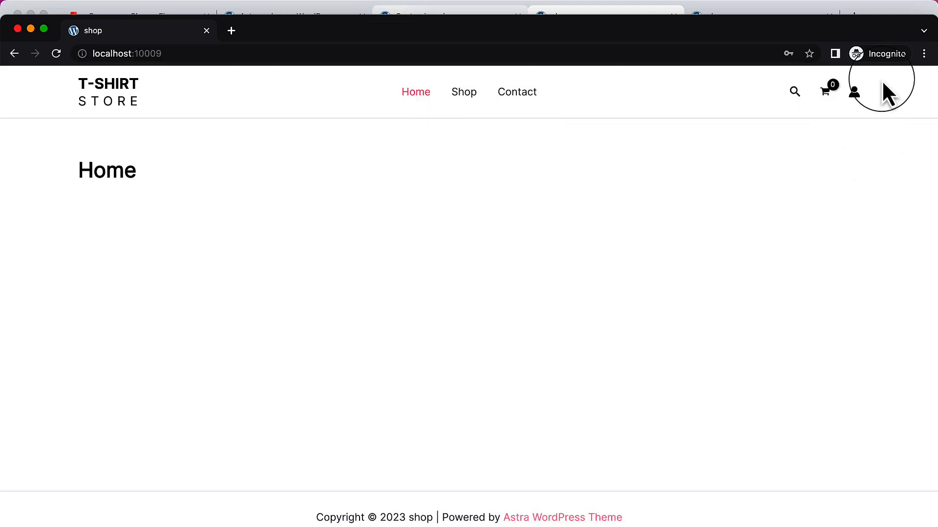
Step: Test the logged-out account icon's login popup on the live shop, and close the popup and the incognito window
{"action": "left_click", "coordinate": [854, 94]}
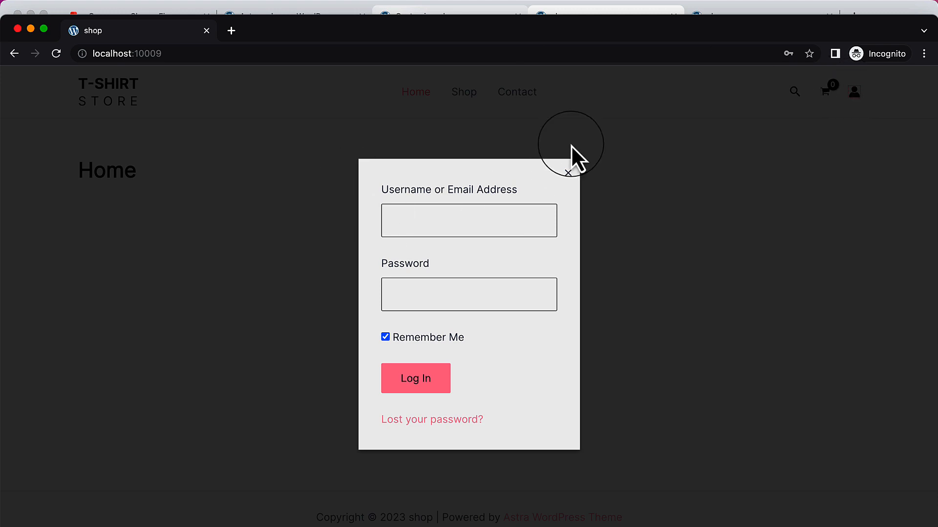
{"action": "left_click", "coordinate": [567, 173]}
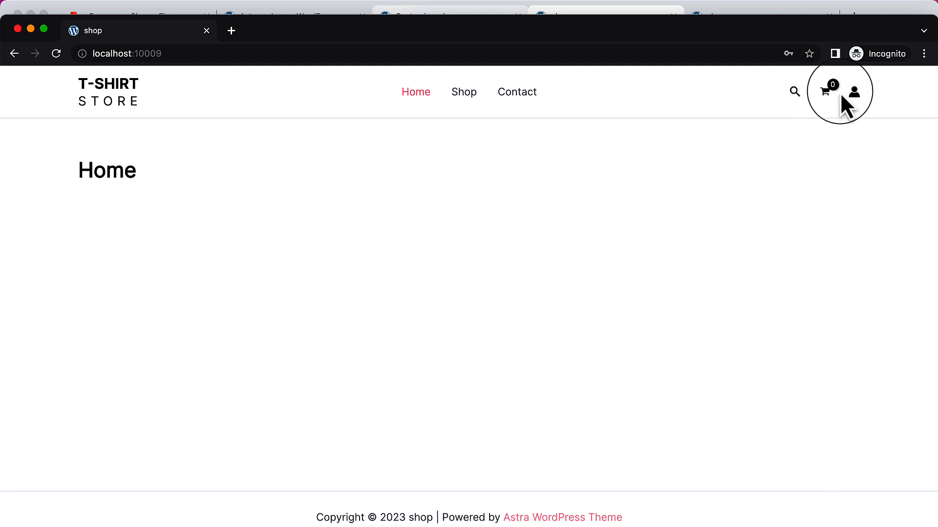
{"action": "left_click", "coordinate": [17, 29]}
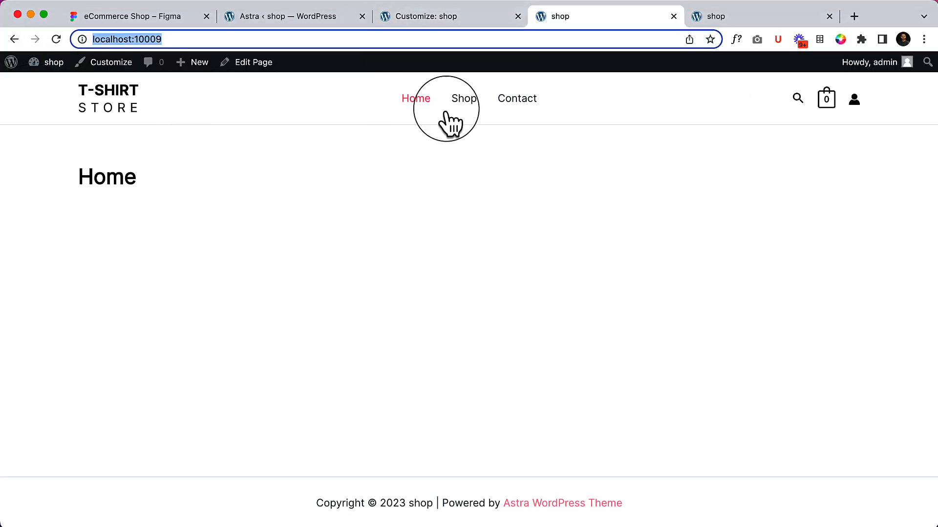
Step: Return to the Customizer and review the Account element's logged-in and logged-out view settings
{"action": "left_click", "coordinate": [407, 20]}
{"action": "scroll", "coordinate": [94, 322], "scroll_direction": "up", "scroll_amount": 10}
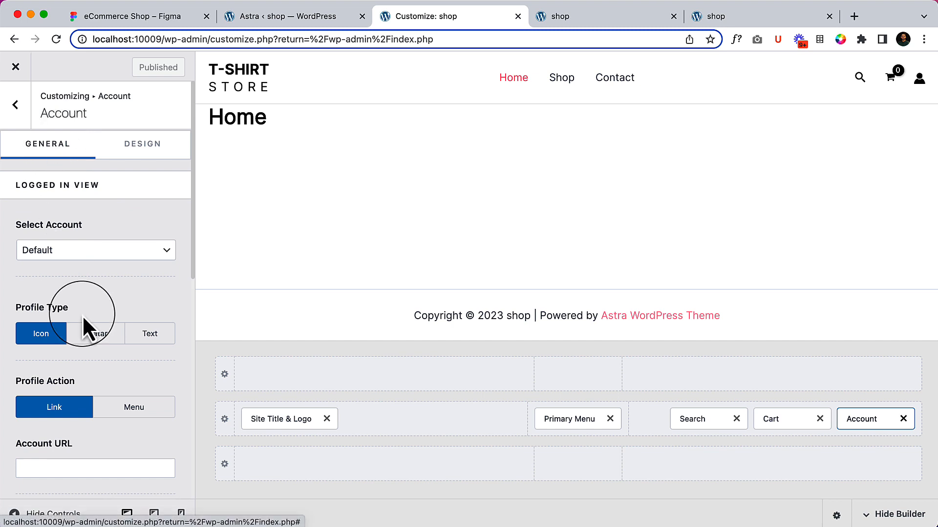
{"action": "scroll", "coordinate": [83, 324], "scroll_direction": "down", "scroll_amount": 5}
{"action": "scroll", "coordinate": [48, 342], "scroll_direction": "down", "scroll_amount": 4}
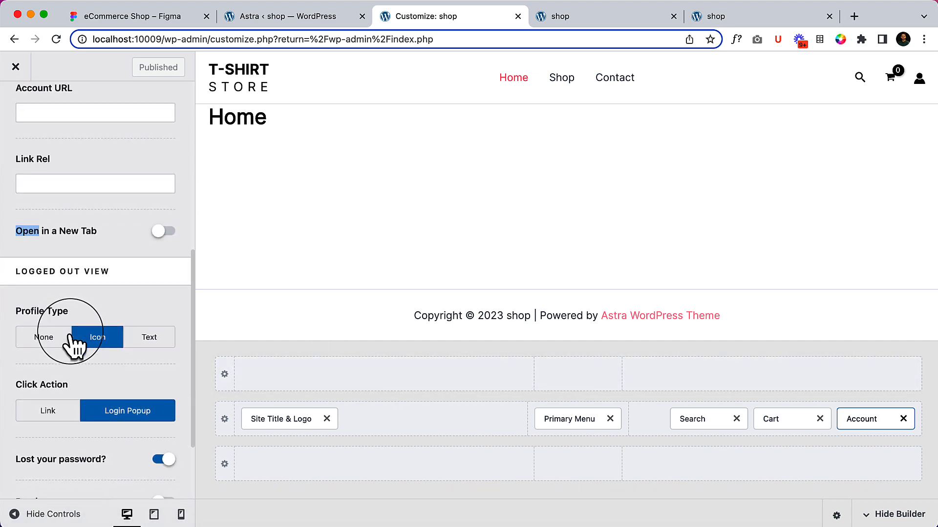
{"action": "scroll", "coordinate": [59, 293], "scroll_direction": "up", "scroll_amount": 8}
Step: Open the header's Cart element settings and set the slide-in cart width to 39%
{"action": "left_click", "coordinate": [796, 421]}
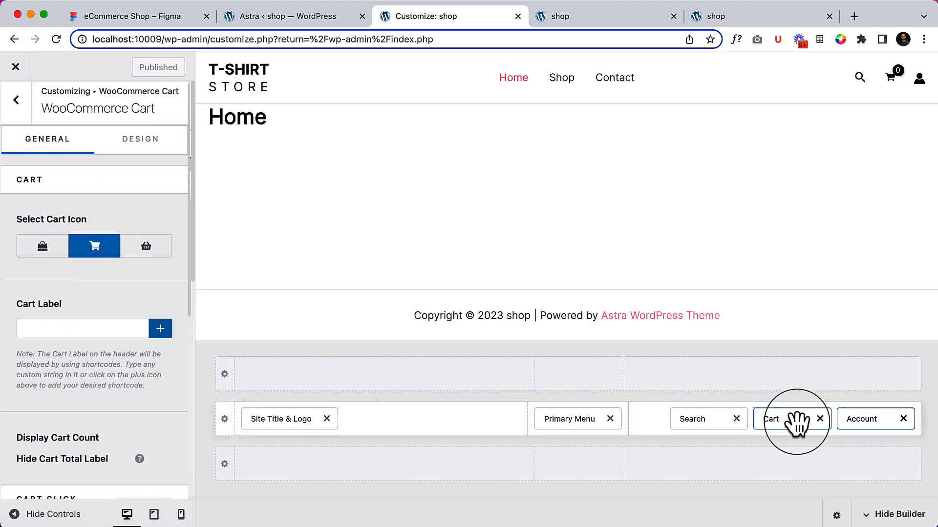
{"action": "scroll", "coordinate": [84, 356], "scroll_direction": "down", "scroll_amount": 5}
{"action": "scroll", "coordinate": [84, 372], "scroll_direction": "down", "scroll_amount": 3}
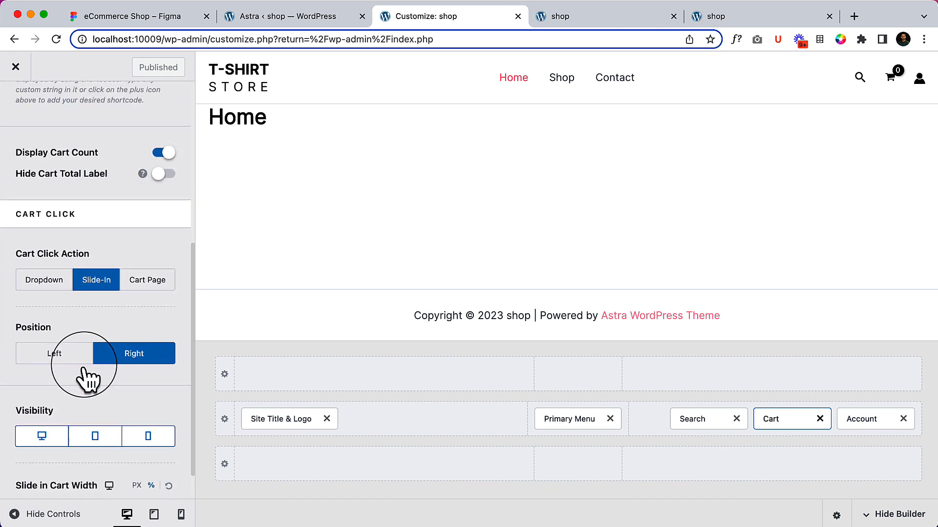
{"action": "left_click_drag", "start_coordinate": [57, 469], "coordinate": [61, 470]}
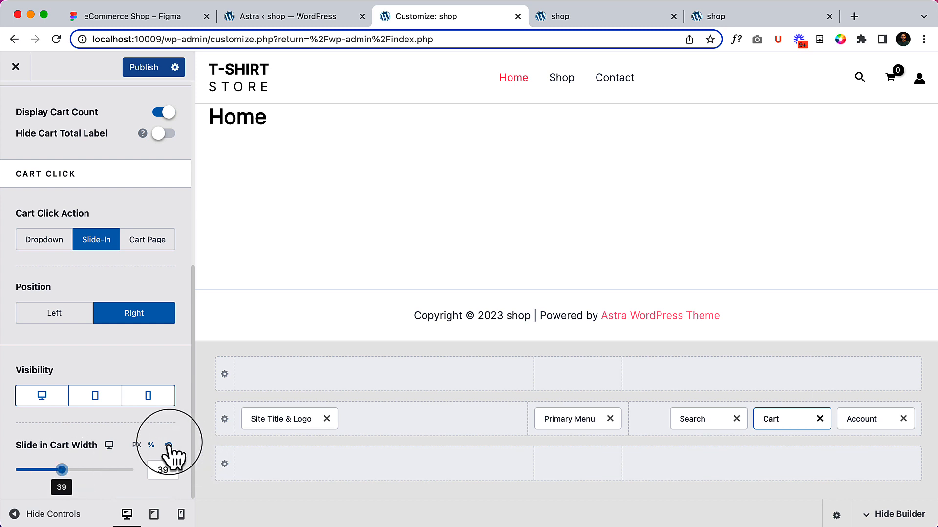
Step: Set the cart's icon size to 25 px in its design settings and publish the changes
{"action": "scroll", "coordinate": [84, 259], "scroll_direction": "up", "scroll_amount": 6}
{"action": "scroll", "coordinate": [71, 357], "scroll_direction": "down", "scroll_amount": 1}
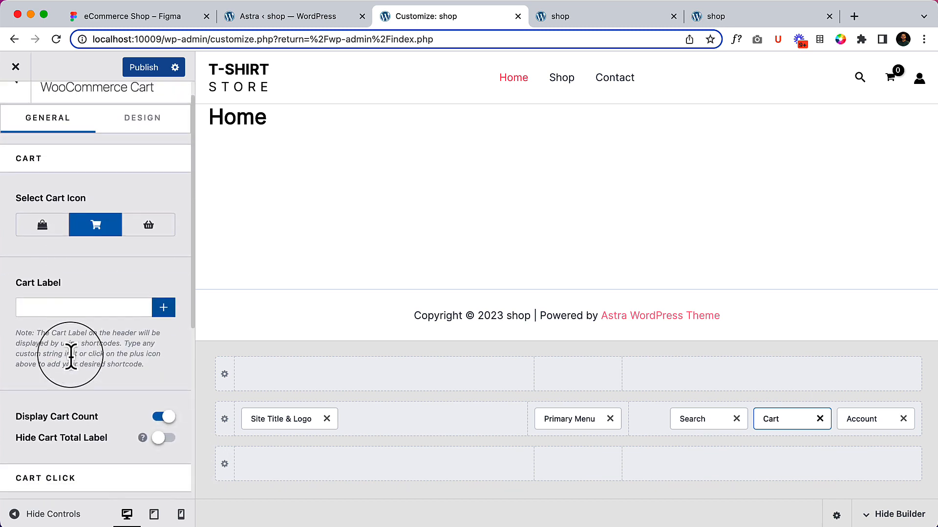
{"action": "scroll", "coordinate": [71, 356], "scroll_direction": "down", "scroll_amount": 8}
{"action": "scroll", "coordinate": [72, 356], "scroll_direction": "up", "scroll_amount": 8}
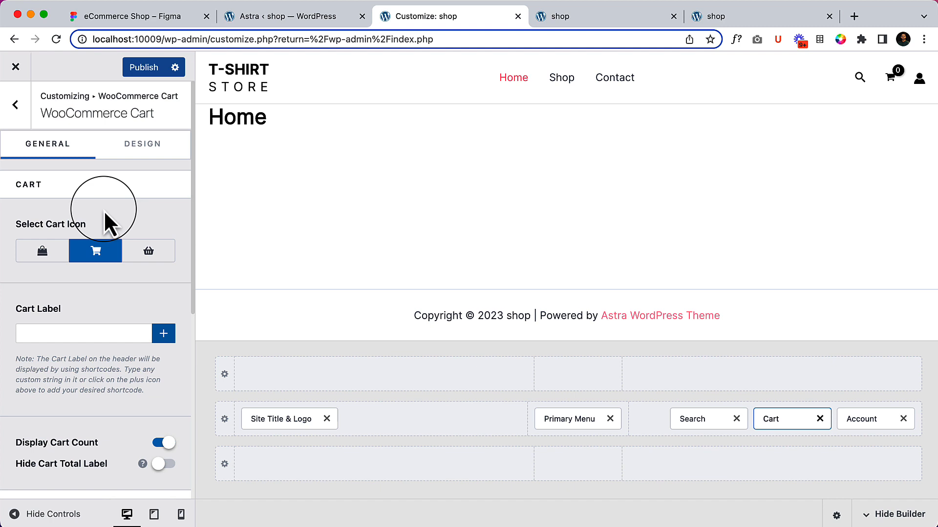
{"action": "left_click", "coordinate": [143, 144]}
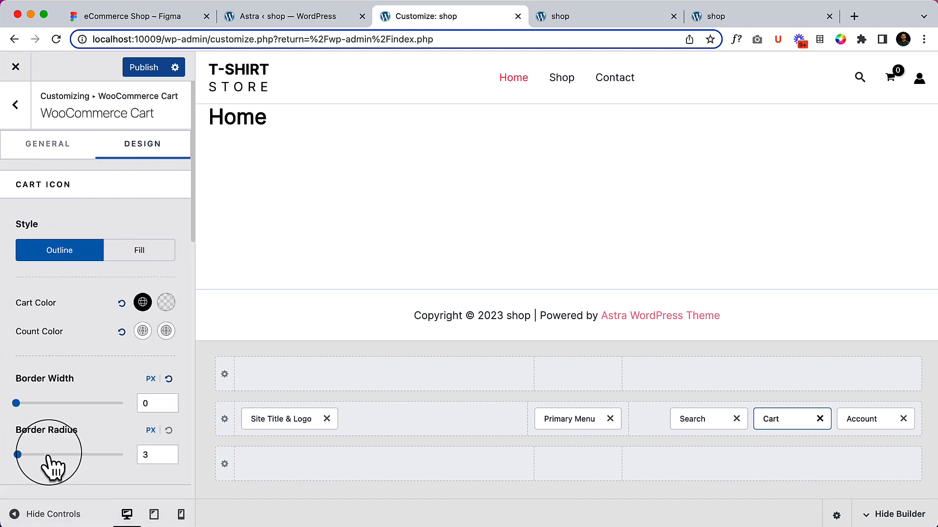
{"action": "scroll", "coordinate": [55, 459], "scroll_direction": "down", "scroll_amount": 5}
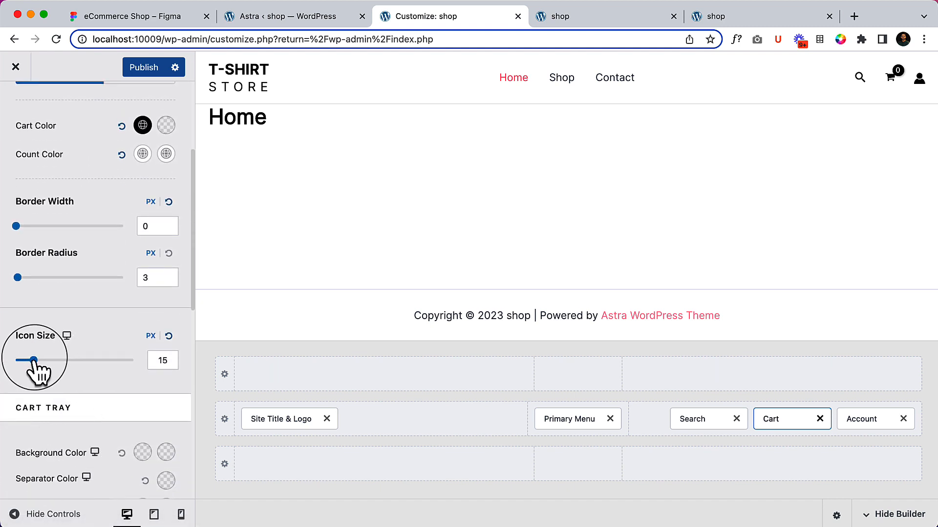
{"action": "left_click_drag", "start_coordinate": [34, 361], "coordinate": [47, 362]}
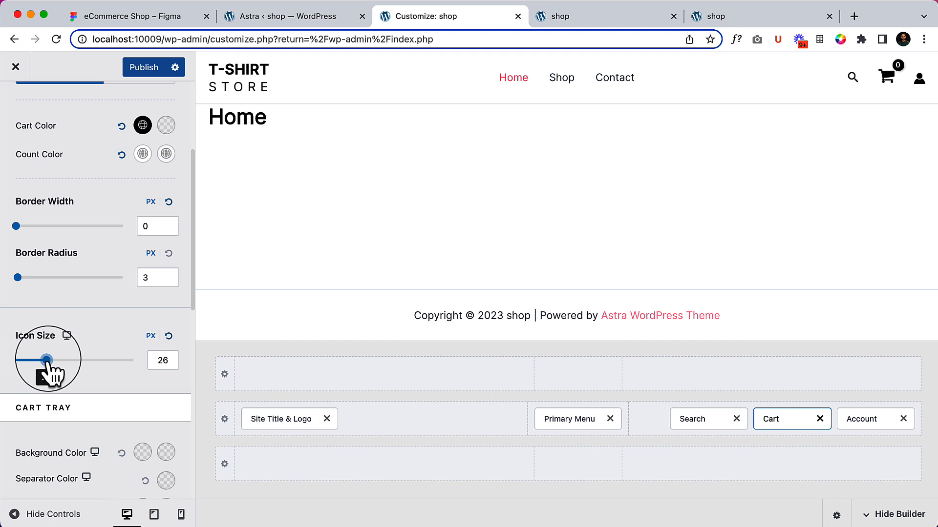
{"action": "left_click_drag", "start_coordinate": [48, 362], "coordinate": [45, 361]}
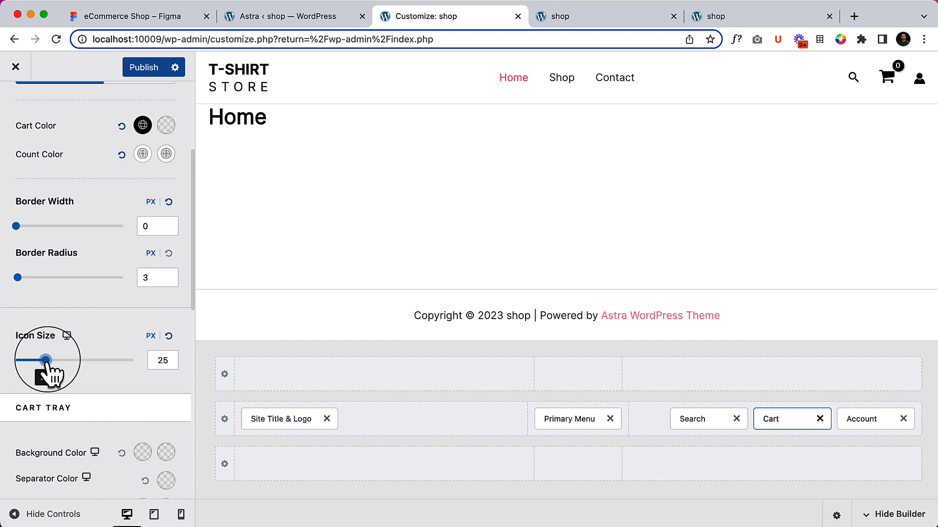
{"action": "left_click", "coordinate": [142, 67]}
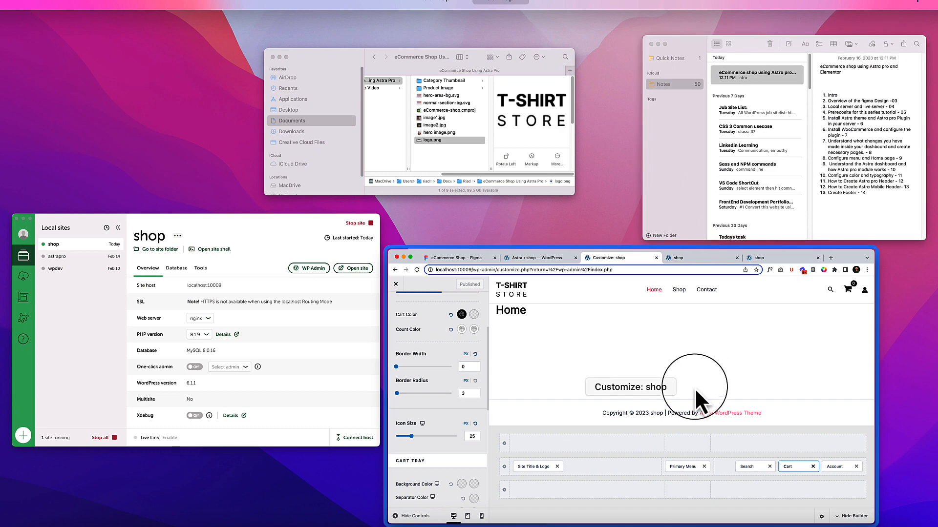
{"action": "left_click", "coordinate": [694, 388]}
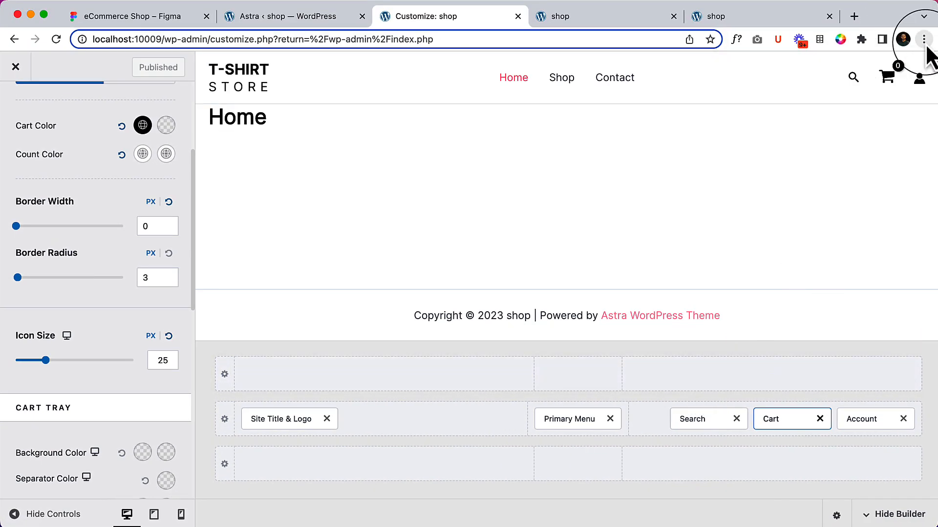
{"action": "left_click", "coordinate": [923, 39]}
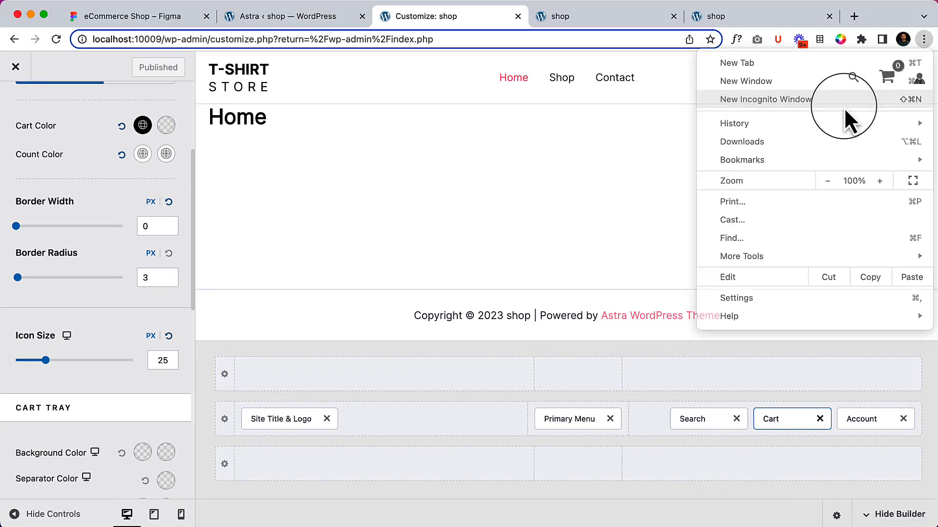
{"action": "left_click", "coordinate": [844, 108]}
{"action": "type", "text": "http://localhost:10009/"}
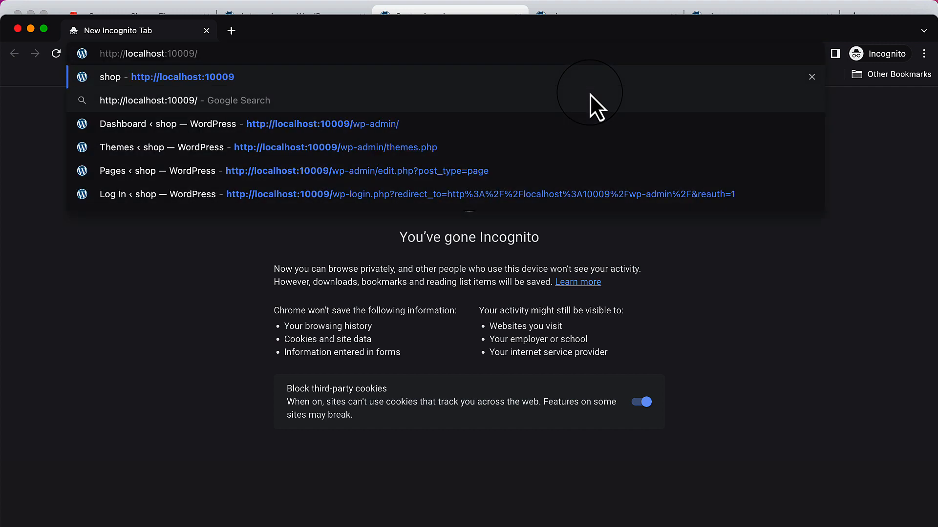
{"action": "key", "text": "Return"}
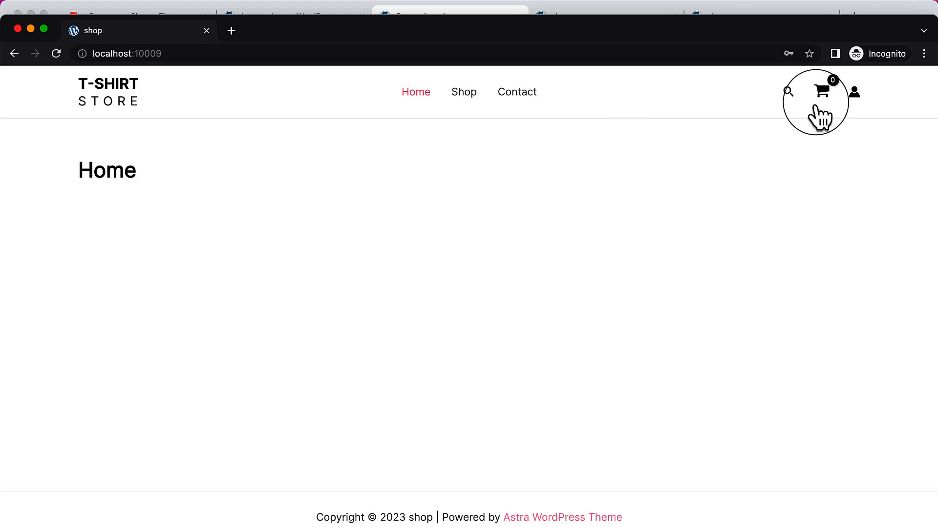
Step: Test the login popup and full-screen search on the logged-out shop, and close the incognito window
{"action": "left_click", "coordinate": [855, 94]}
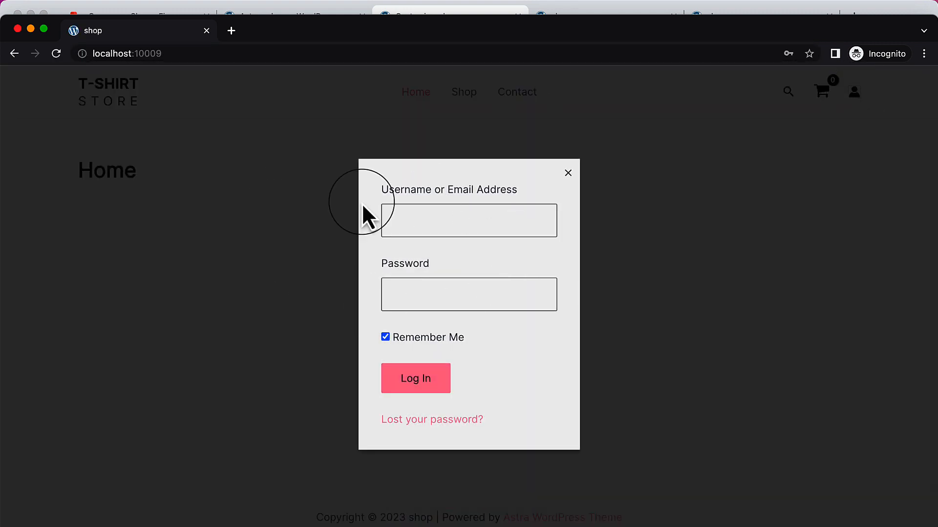
{"action": "left_click", "coordinate": [567, 173]}
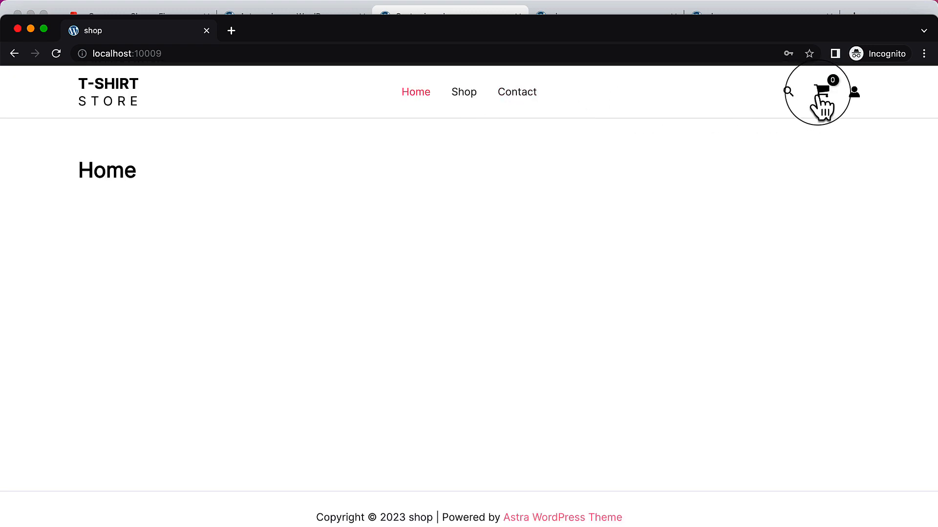
{"action": "left_click", "coordinate": [788, 92]}
{"action": "left_click", "coordinate": [924, 114]}
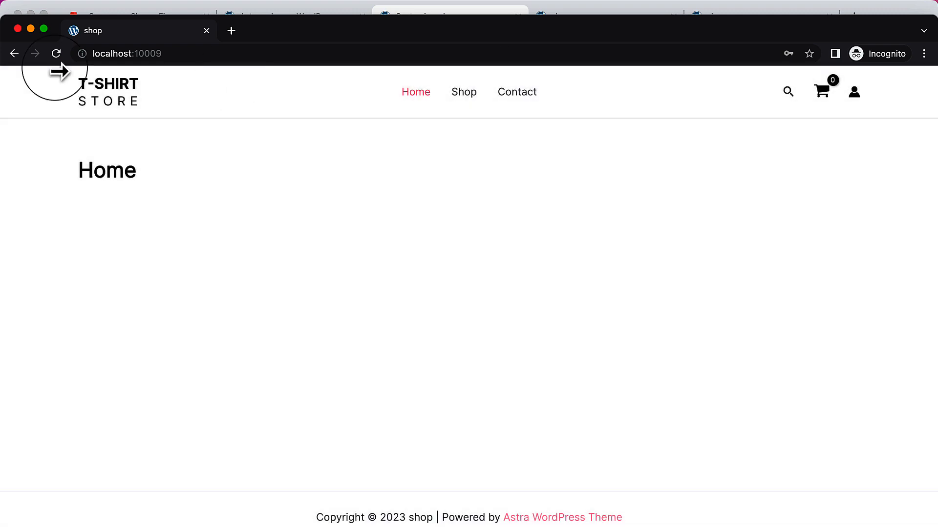
{"action": "left_click", "coordinate": [17, 29]}
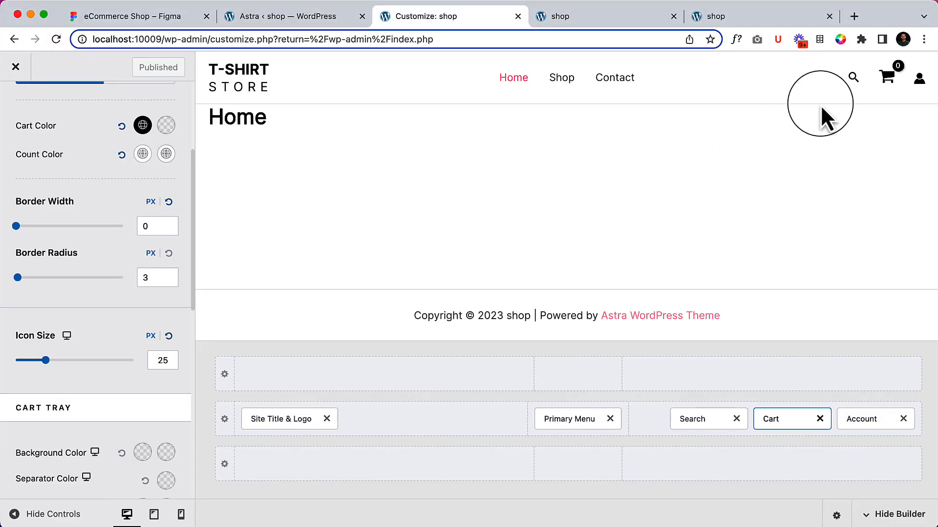
Step: Set the header Search element's icon size to 20 px
{"action": "left_click", "coordinate": [693, 417]}
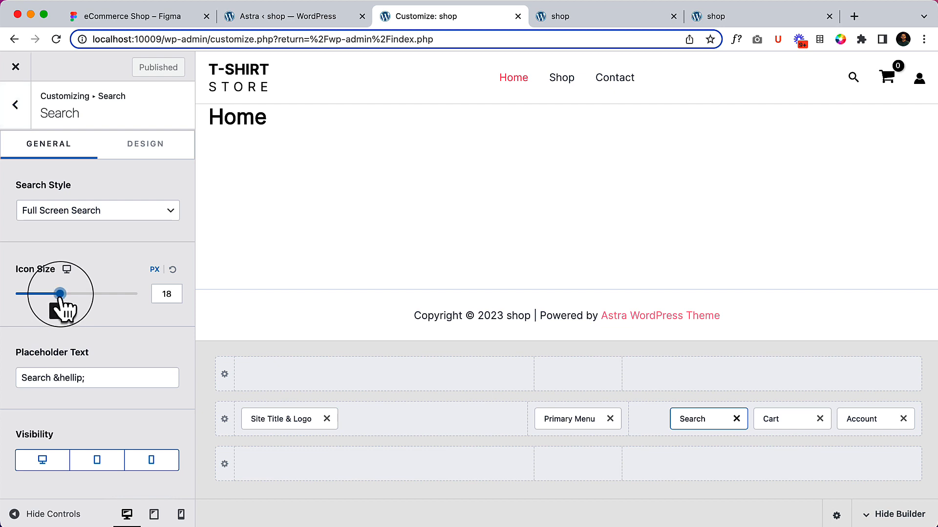
{"action": "left_click_drag", "start_coordinate": [60, 294], "coordinate": [65, 295]}
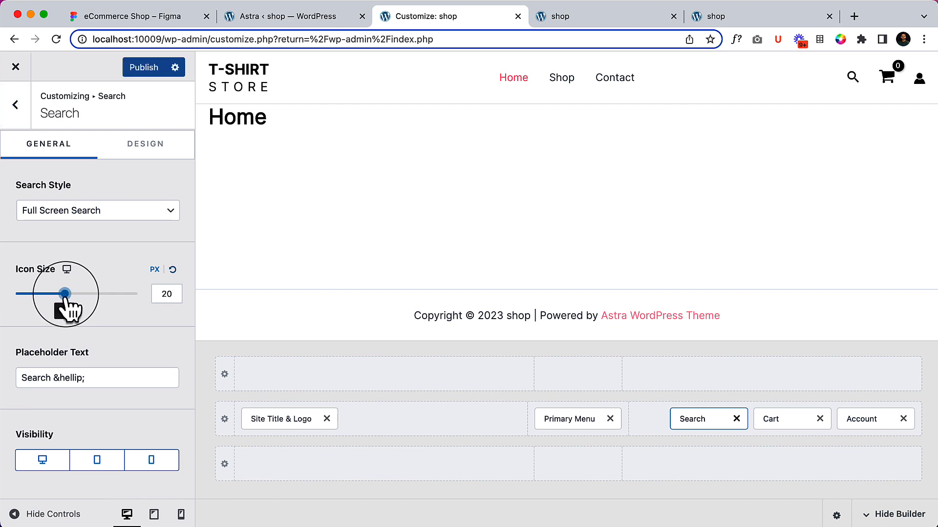
Step: Open the Primary Menu settings and compare the header menu's active item styling with the Figma design
{"action": "left_click", "coordinate": [563, 421]}
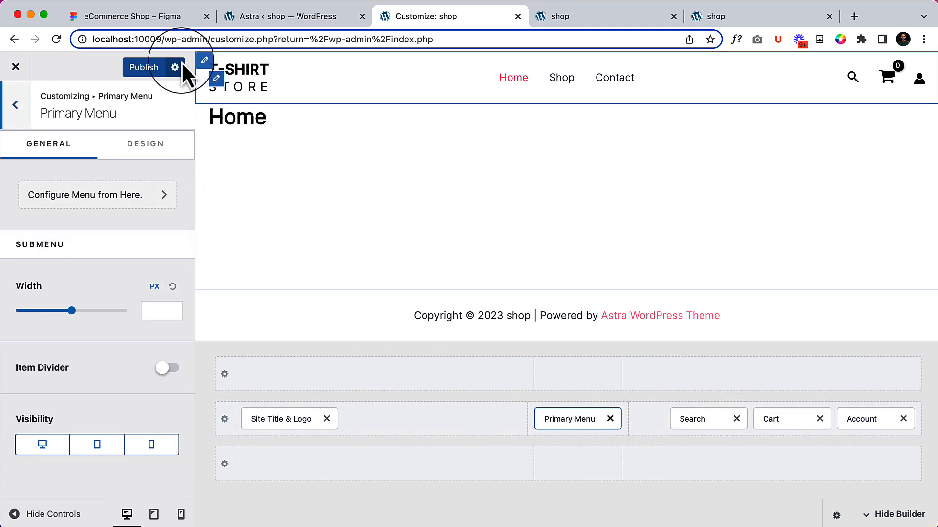
{"action": "left_click", "coordinate": [137, 15]}
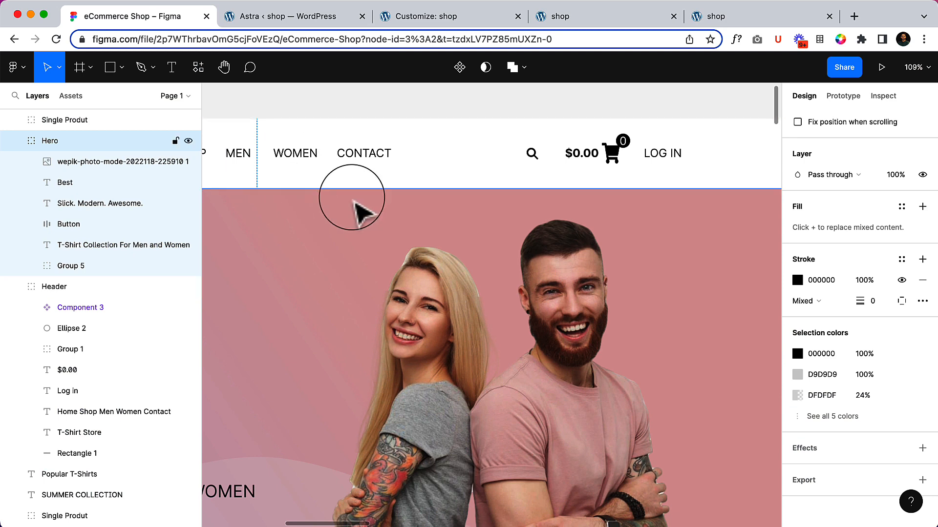
{"action": "left_click_drag", "start_coordinate": [324, 220], "coordinate": [544, 303]}
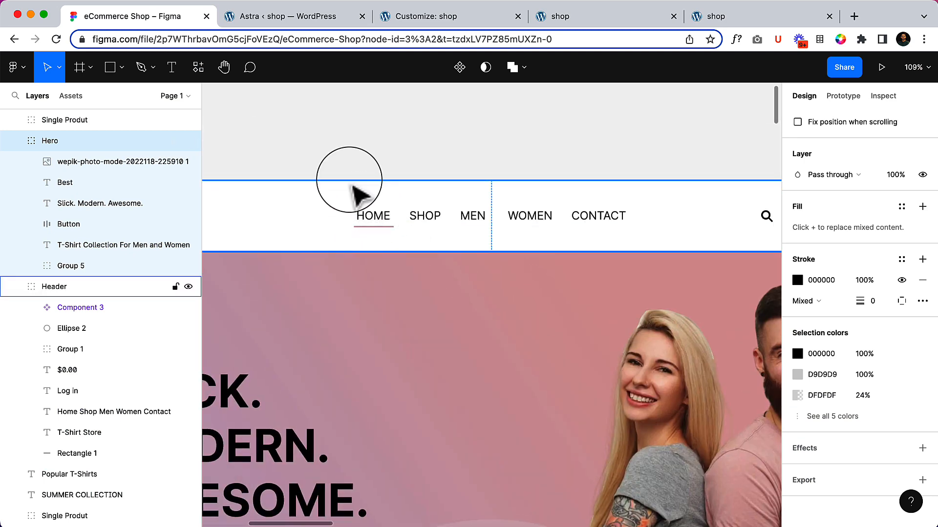
{"action": "left_click", "coordinate": [416, 16]}
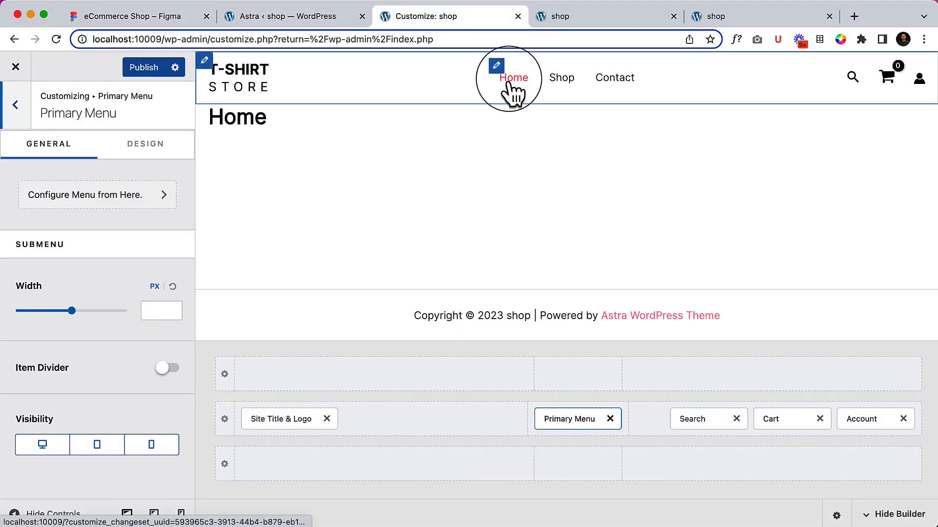
{"action": "left_click", "coordinate": [154, 16]}
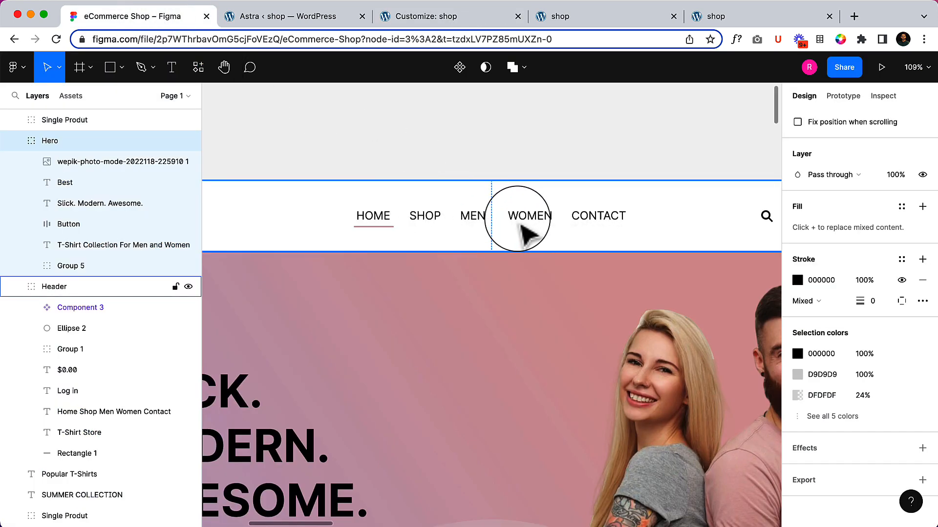
{"action": "left_click", "coordinate": [415, 16]}
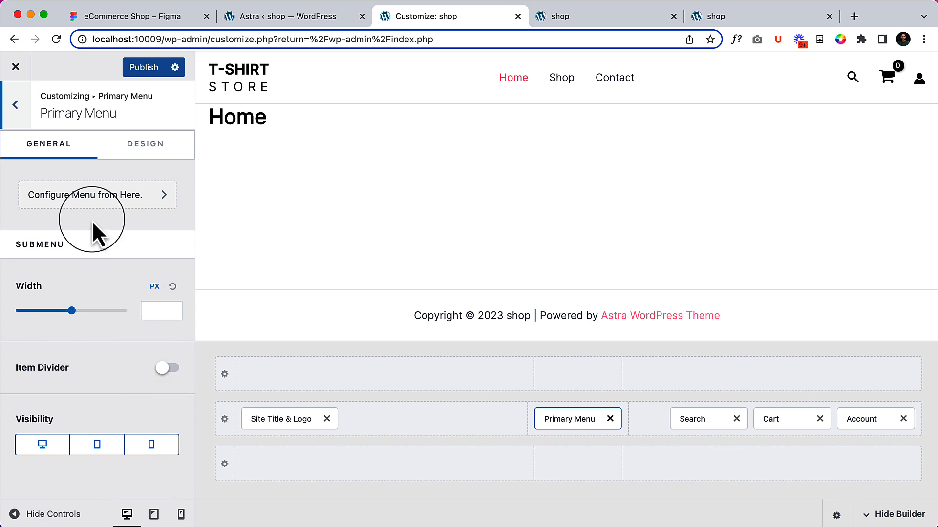
Step: Set the Primary Menu's hover style to Underline and go to its menu color settings
{"action": "left_click", "coordinate": [149, 155]}
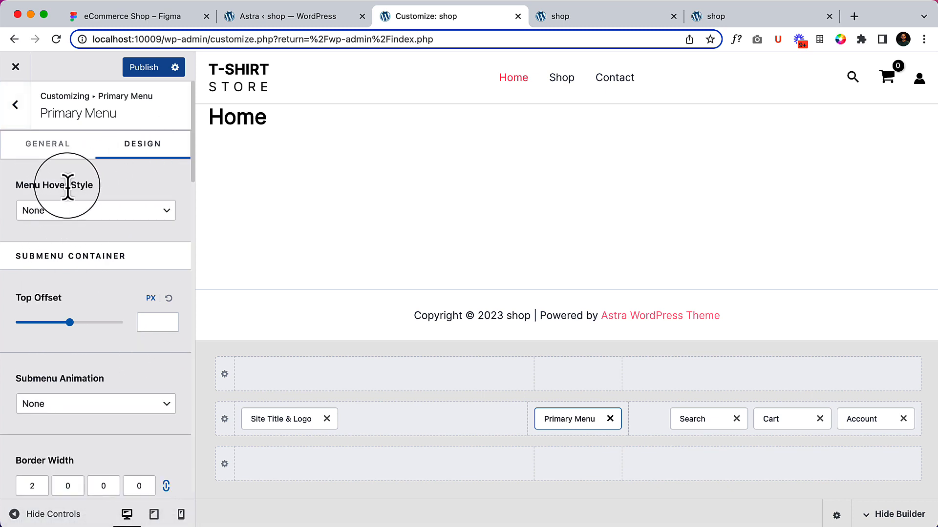
{"action": "left_click", "coordinate": [60, 209]}
{"action": "left_click", "coordinate": [81, 244]}
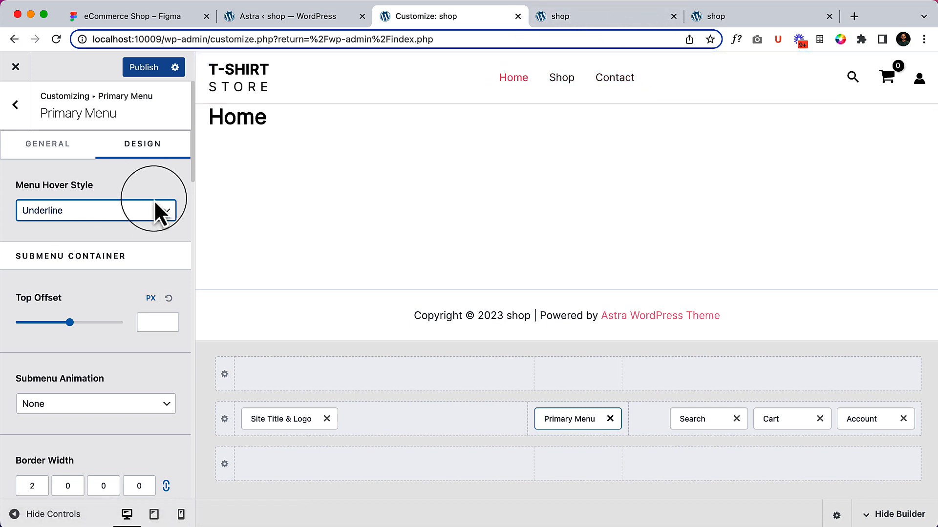
{"action": "scroll", "coordinate": [90, 307], "scroll_direction": "down", "scroll_amount": 5}
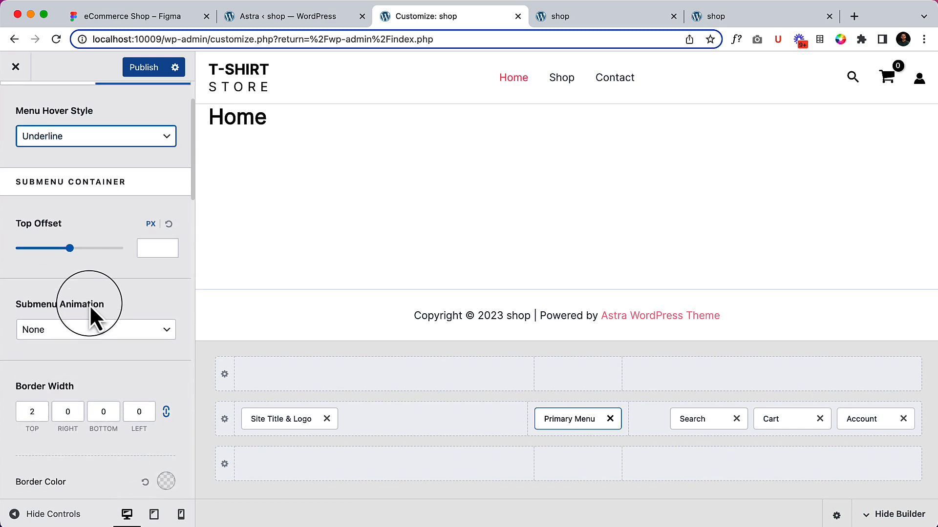
{"action": "scroll", "coordinate": [91, 308], "scroll_direction": "down", "scroll_amount": 9}
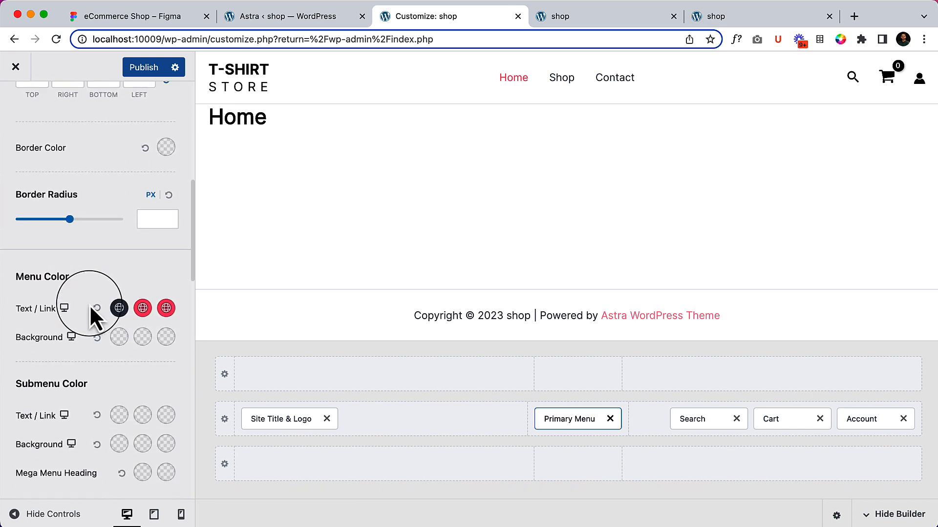
Step: Set the Primary Menu font's text transform to uppercase and reset its font size to the default
{"action": "scroll", "coordinate": [89, 305], "scroll_direction": "down", "scroll_amount": 2}
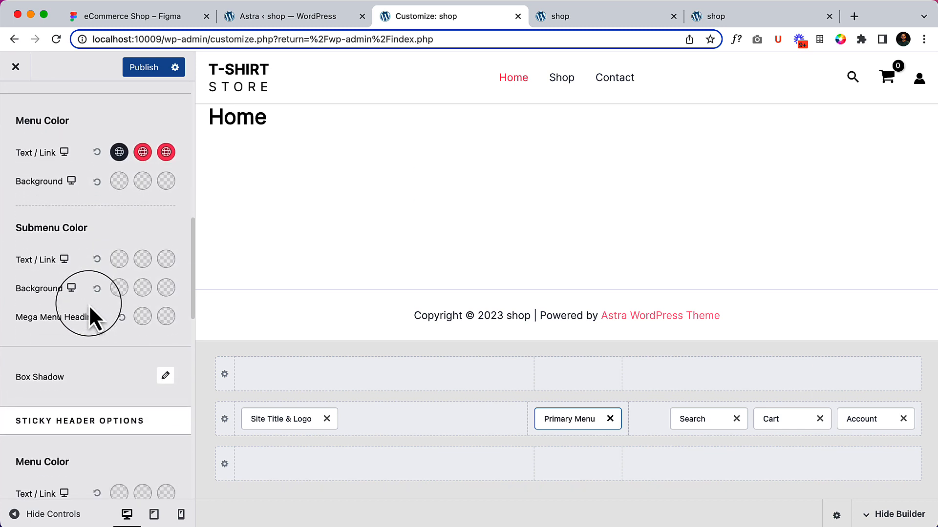
{"action": "scroll", "coordinate": [68, 356], "scroll_direction": "down", "scroll_amount": 11}
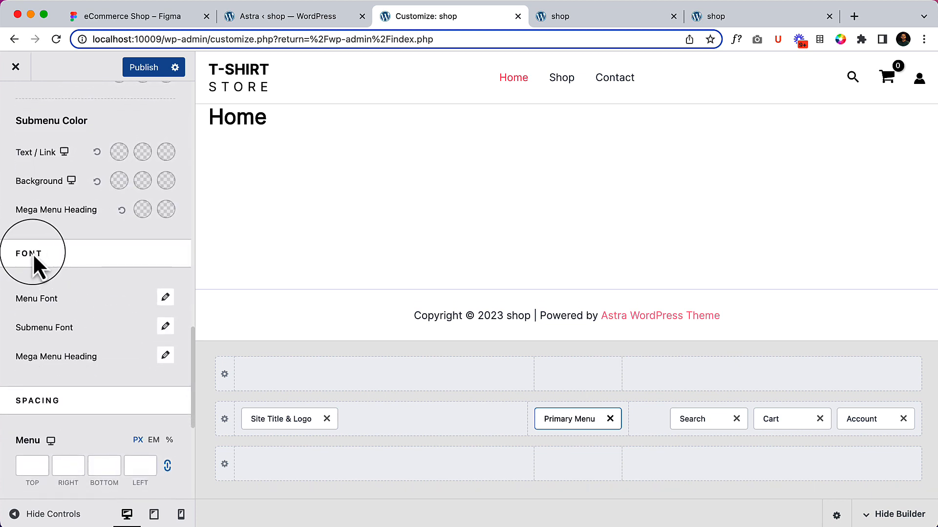
{"action": "scroll", "coordinate": [49, 303], "scroll_direction": "down", "scroll_amount": 2}
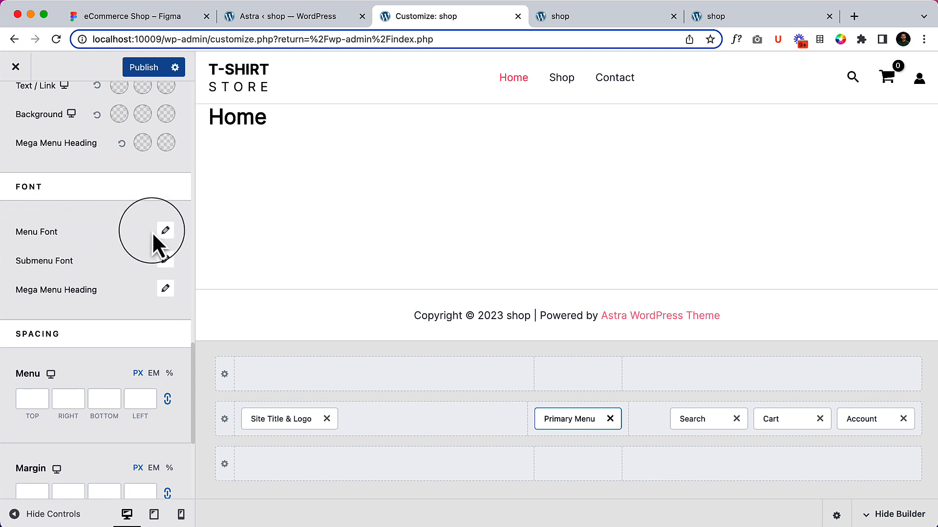
{"action": "left_click", "coordinate": [165, 231]}
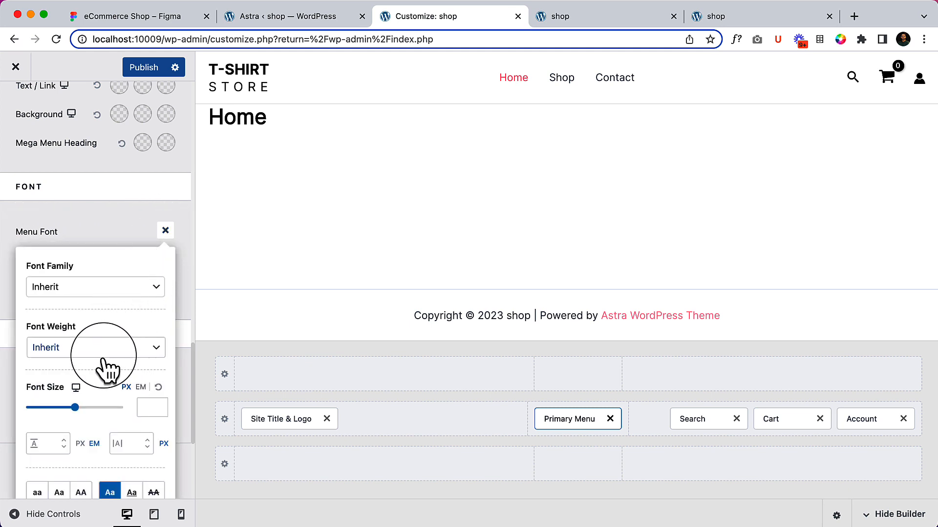
{"action": "scroll", "coordinate": [103, 366], "scroll_direction": "down", "scroll_amount": 2}
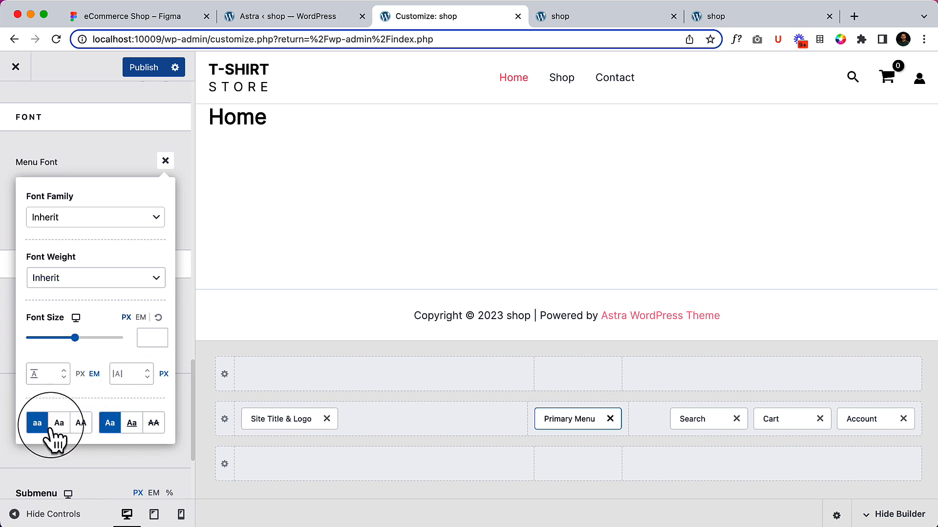
{"action": "left_click", "coordinate": [80, 424]}
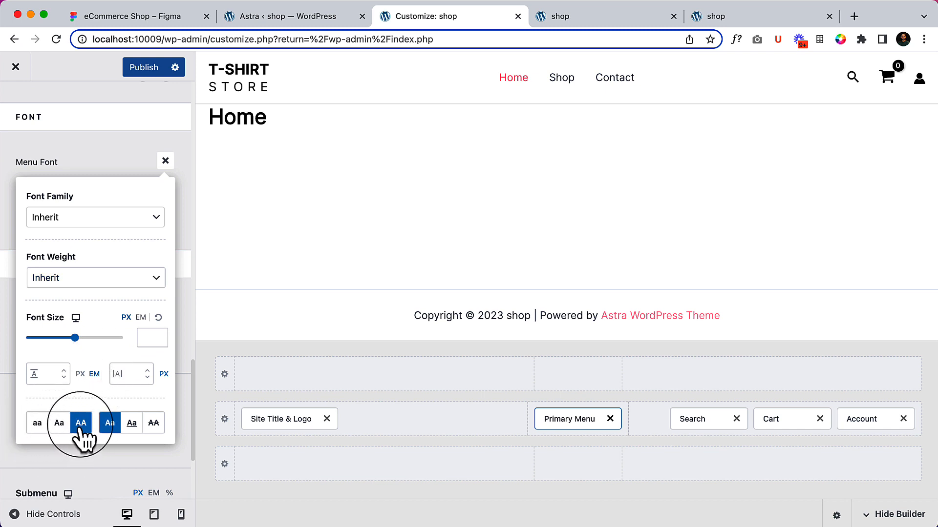
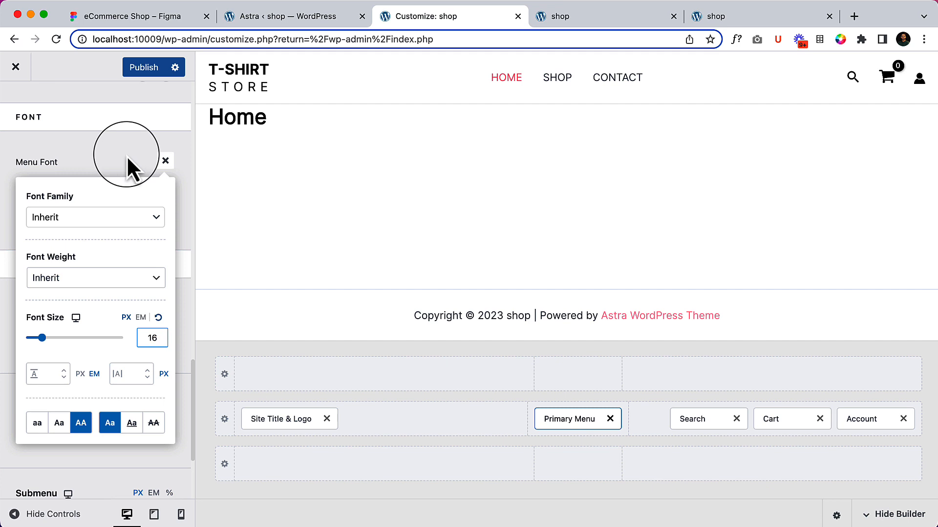
{"action": "left_click", "coordinate": [158, 318]}
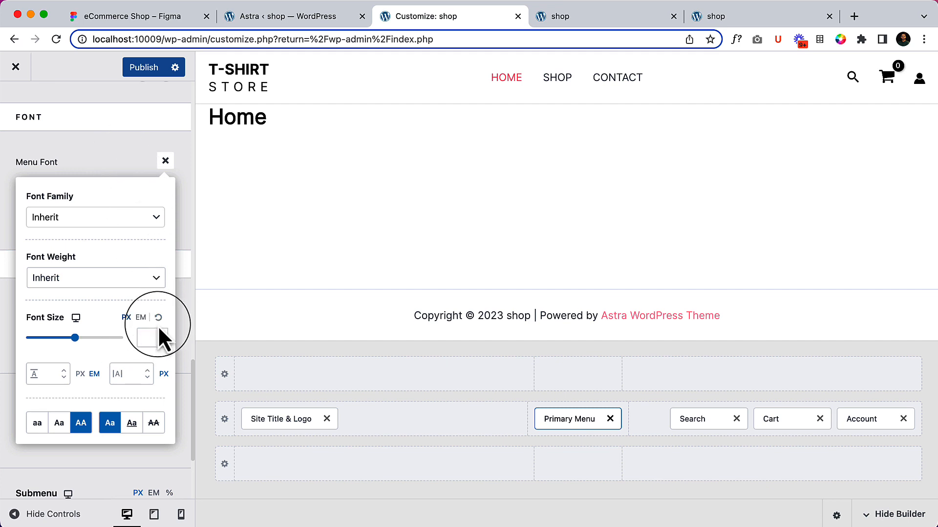
{"action": "left_click", "coordinate": [124, 161]}
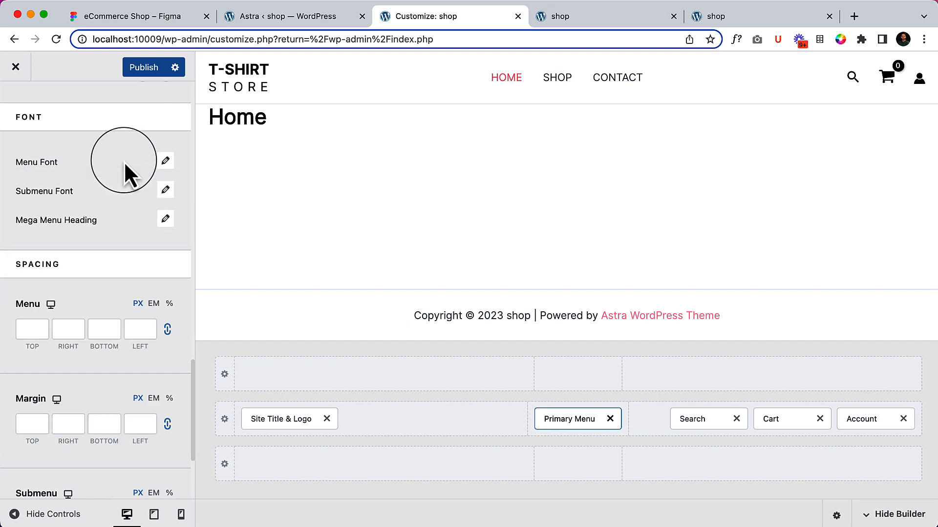
Step: Publish the menu font changes and reload the shop page to check the header menu
{"action": "scroll", "coordinate": [124, 161], "scroll_direction": "up", "scroll_amount": 2}
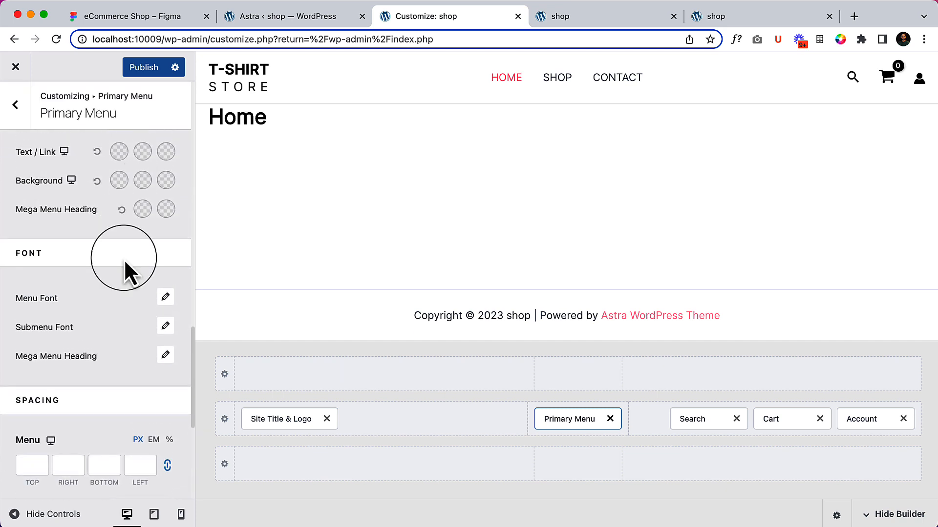
{"action": "left_click", "coordinate": [165, 297]}
{"action": "scroll", "coordinate": [138, 371], "scroll_direction": "down", "scroll_amount": 3}
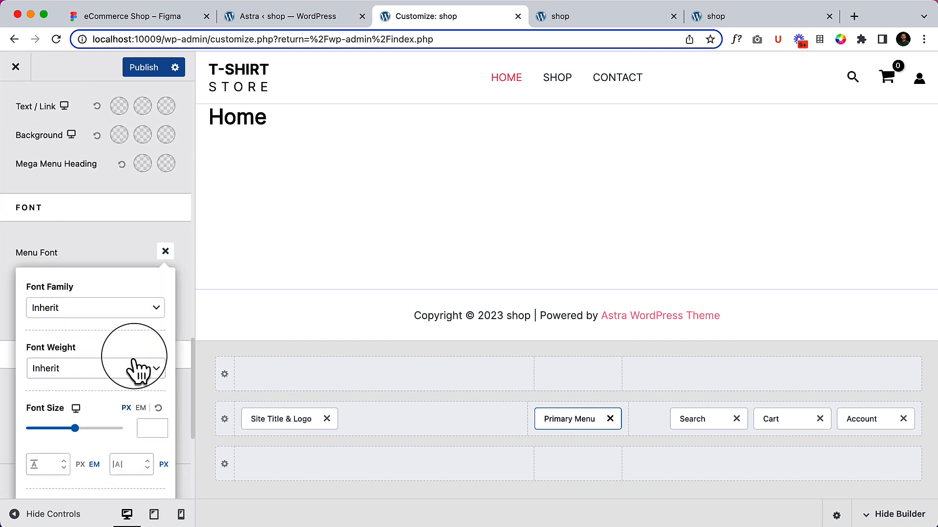
{"action": "scroll", "coordinate": [138, 371], "scroll_direction": "up", "scroll_amount": 3}
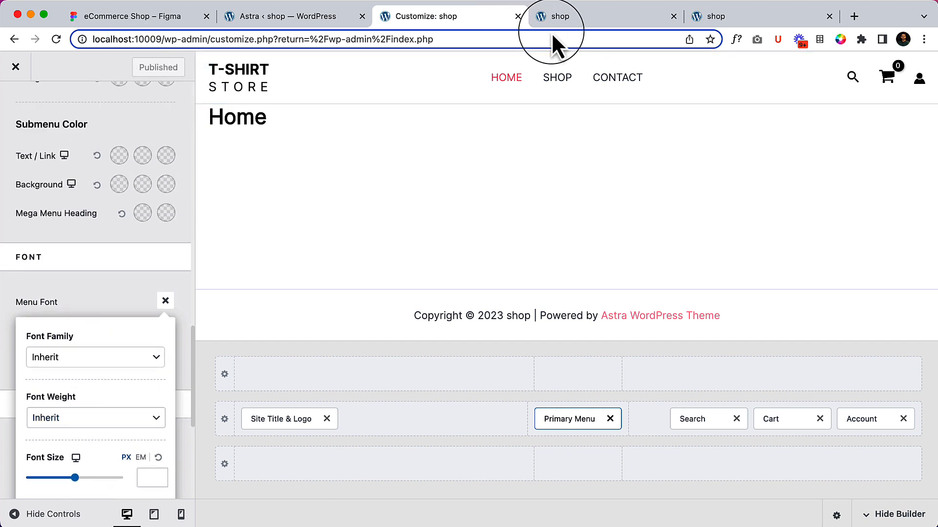
{"action": "left_click", "coordinate": [559, 19]}
{"action": "right_click", "coordinate": [371, 221]}
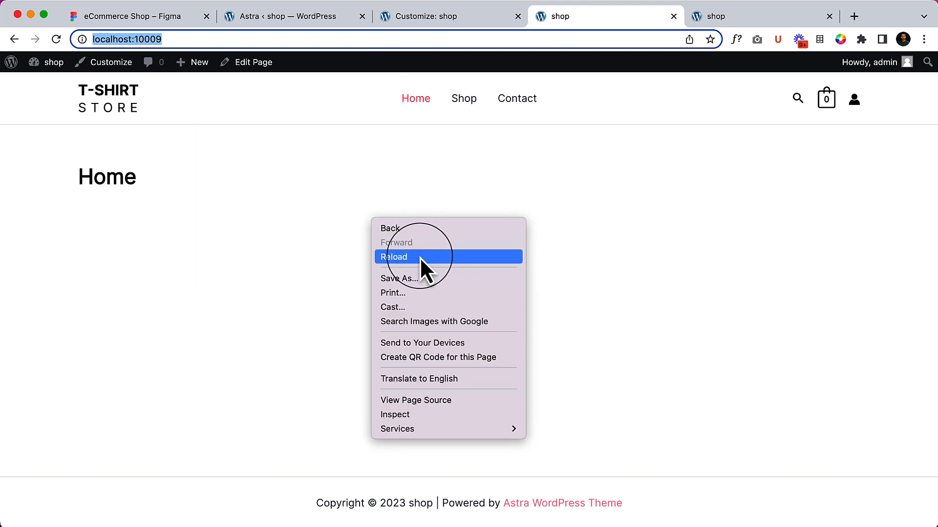
{"action": "left_click", "coordinate": [420, 257]}
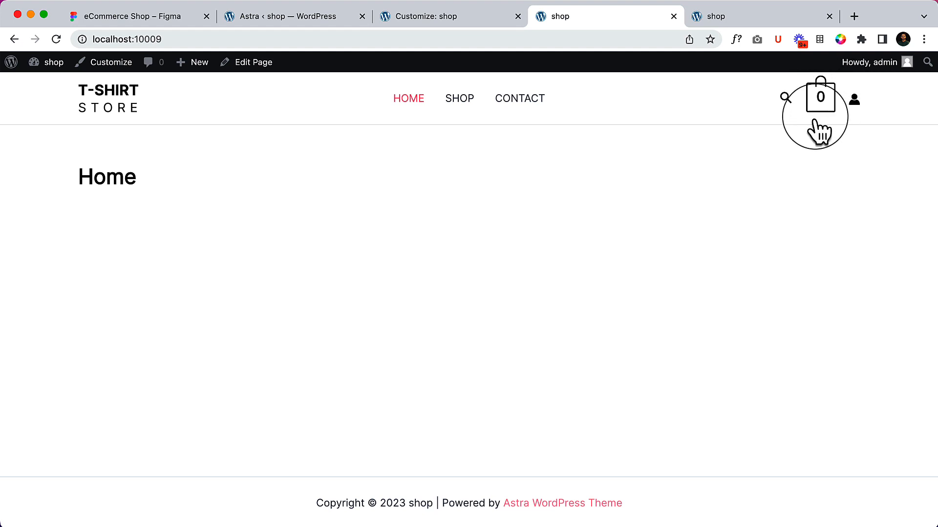
Step: Open localhost:10009 in an incognito window to check the header as a logged-out visitor, and close that window
{"action": "right_click", "coordinate": [620, 38]}
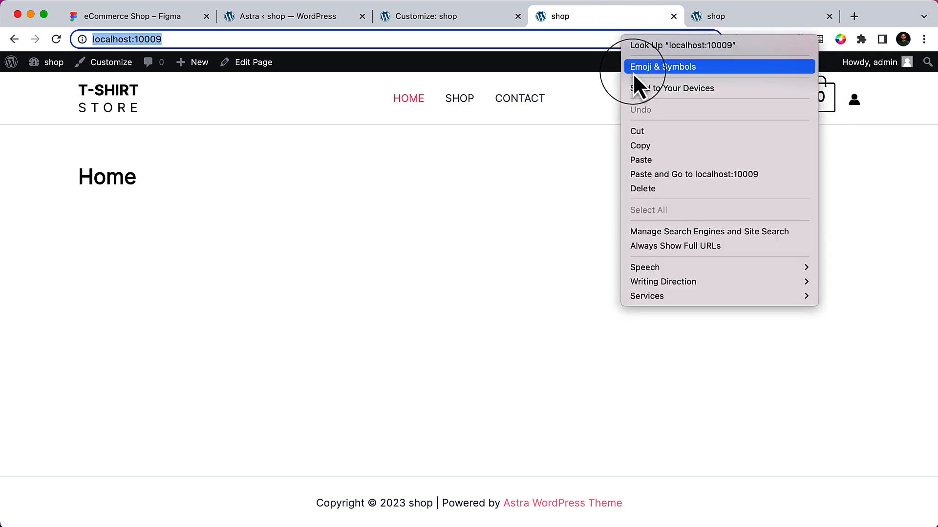
{"action": "left_click", "coordinate": [634, 146]}
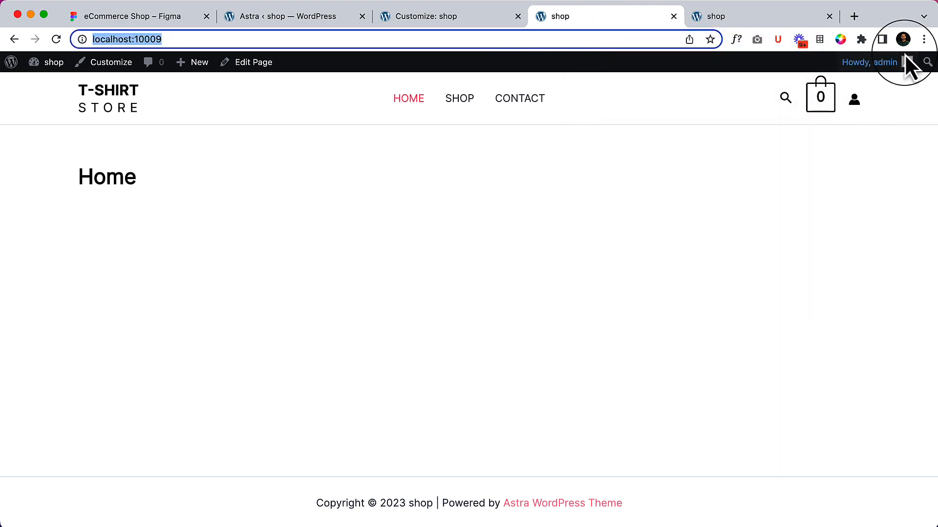
{"action": "left_click", "coordinate": [923, 39]}
{"action": "left_click", "coordinate": [840, 107]}
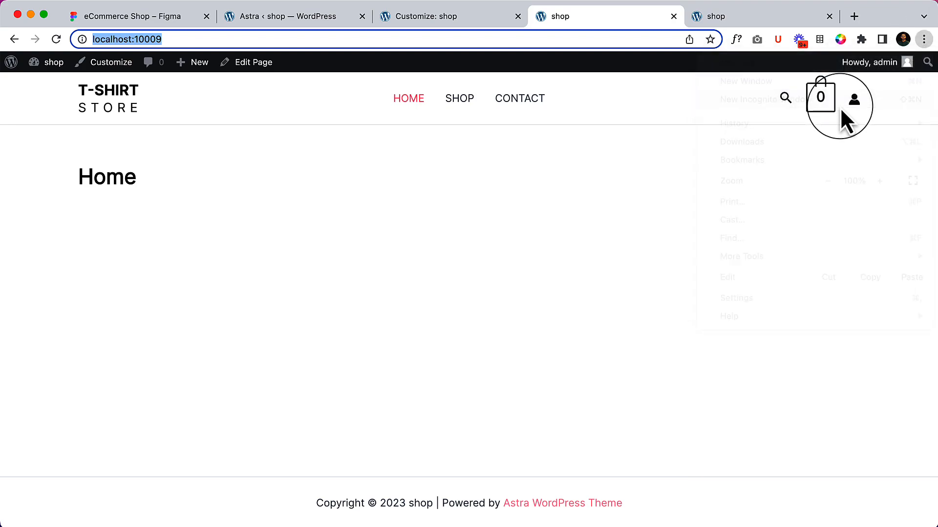
{"action": "right_click", "coordinate": [506, 59]}
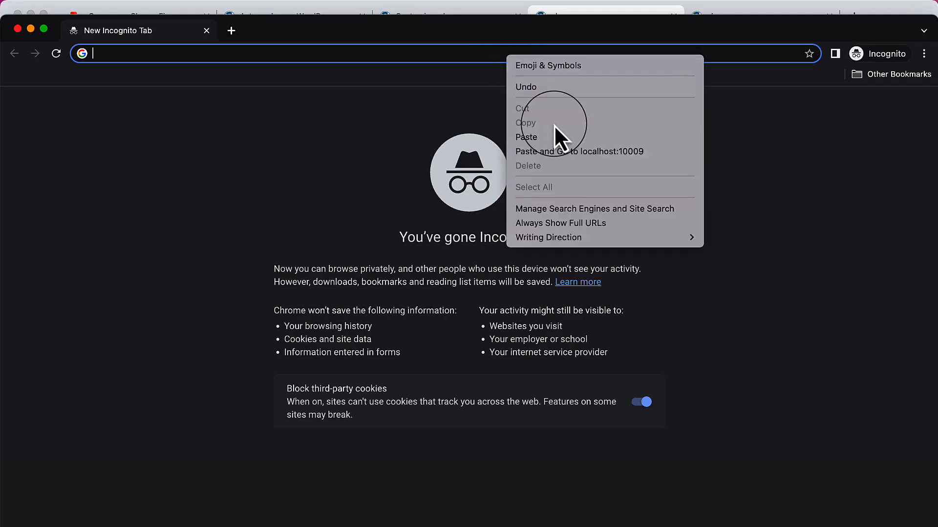
{"action": "left_click", "coordinate": [560, 154]}
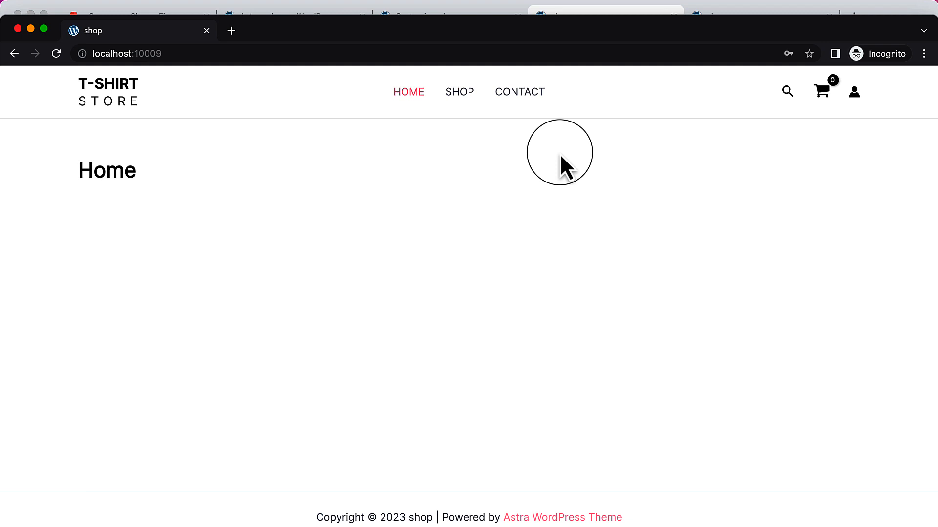
{"action": "left_click", "coordinate": [17, 28]}
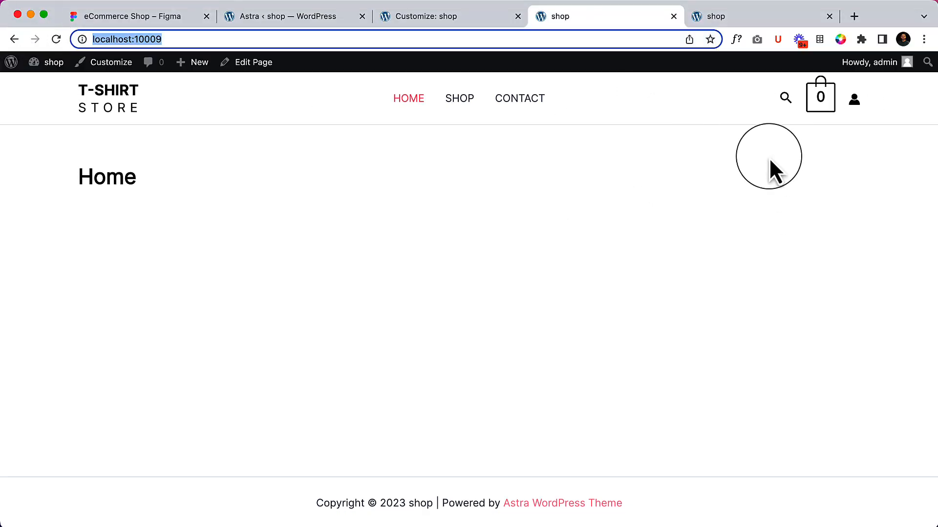
Step: Check the menu's hover underline on the shop page and compare it with the header menu in the Figma design
{"action": "left_click", "coordinate": [573, 213]}
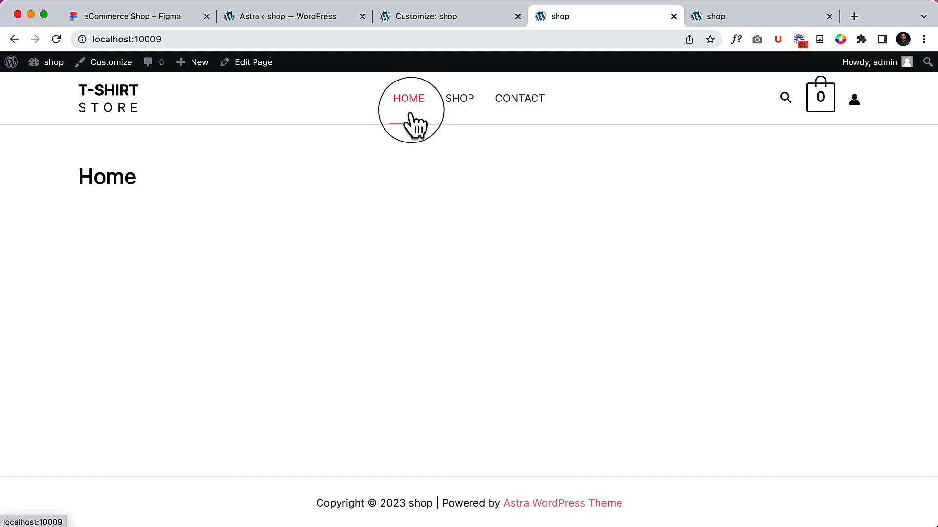
{"action": "left_click", "coordinate": [432, 17]}
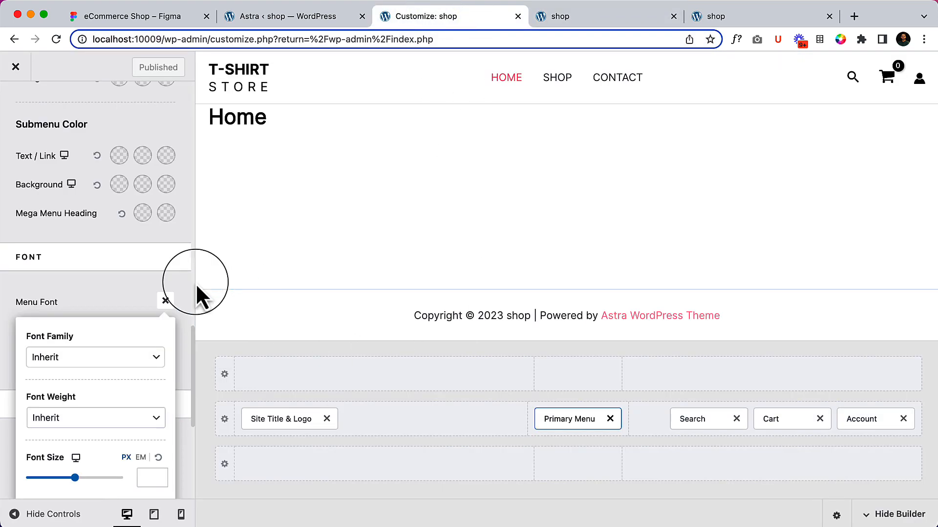
{"action": "left_click", "coordinate": [132, 291]}
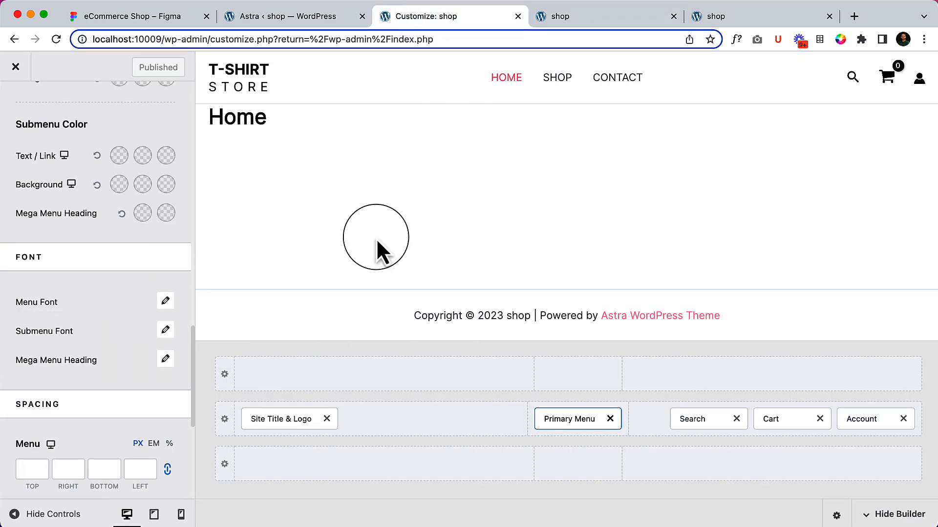
{"action": "left_click", "coordinate": [147, 17]}
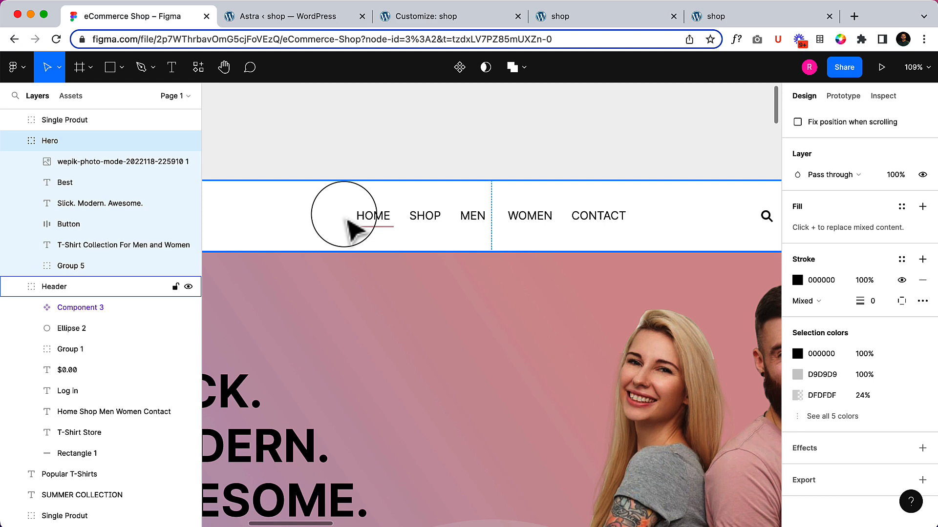
{"action": "left_click", "coordinate": [418, 14]}
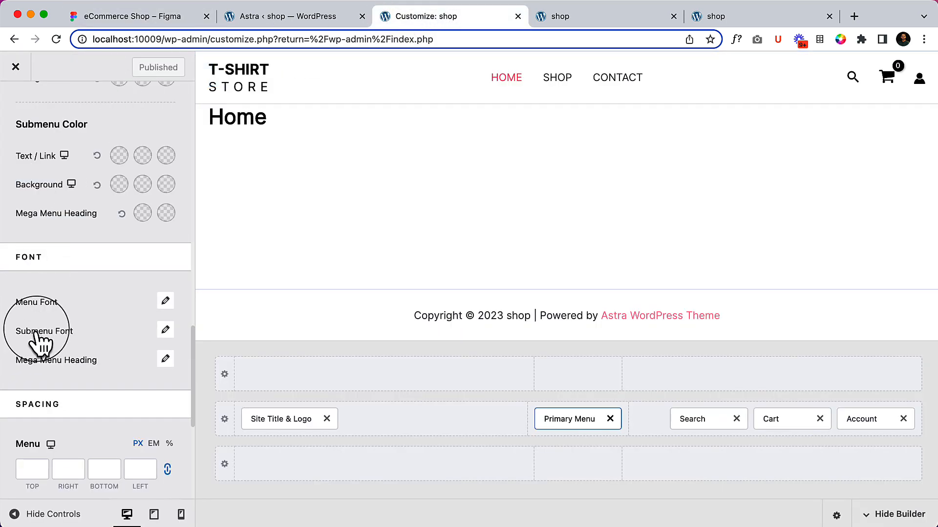
Step: Unlink the Primary Menu's spacing values and set only the bottom spacing to 0 px
{"action": "scroll", "coordinate": [65, 349], "scroll_direction": "down", "scroll_amount": 1}
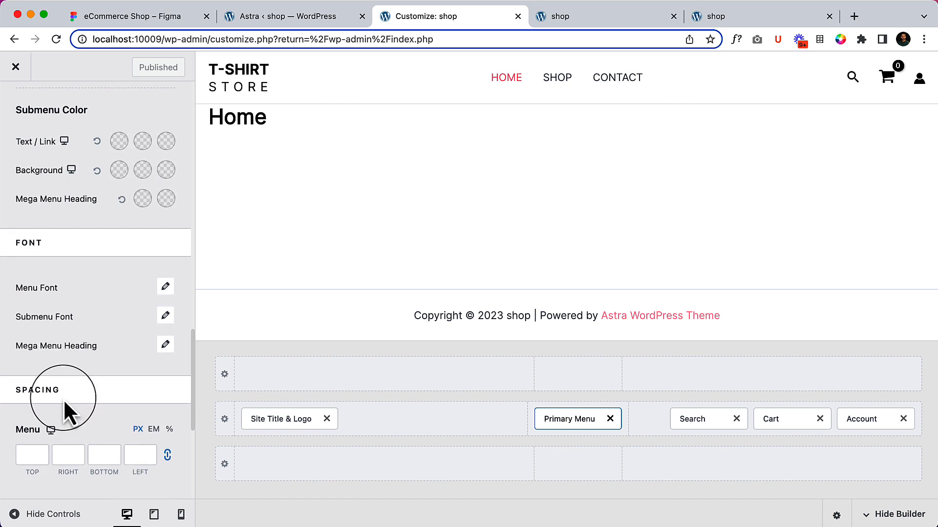
{"action": "scroll", "coordinate": [68, 398], "scroll_direction": "down", "scroll_amount": 3}
{"action": "scroll", "coordinate": [98, 396], "scroll_direction": "up", "scroll_amount": 3}
{"action": "scroll", "coordinate": [122, 396], "scroll_direction": "down", "scroll_amount": 4}
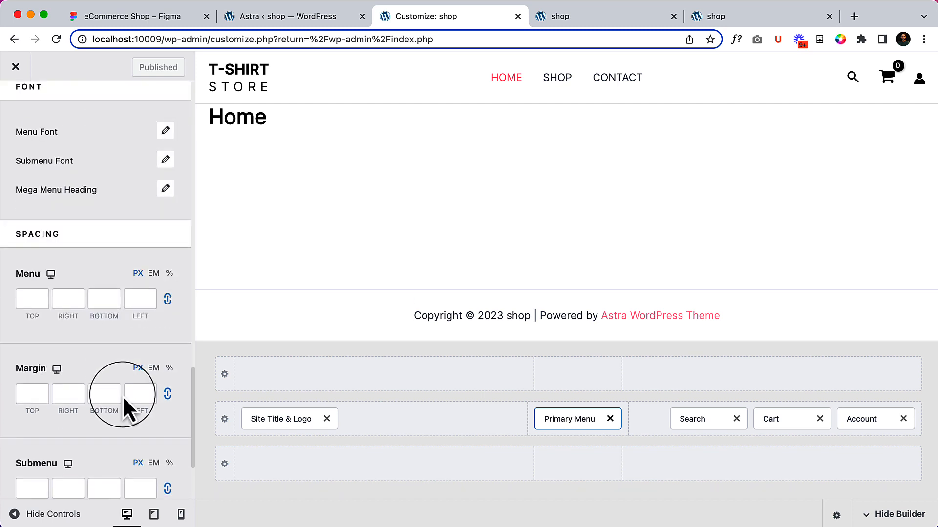
{"action": "left_click", "coordinate": [101, 301]}
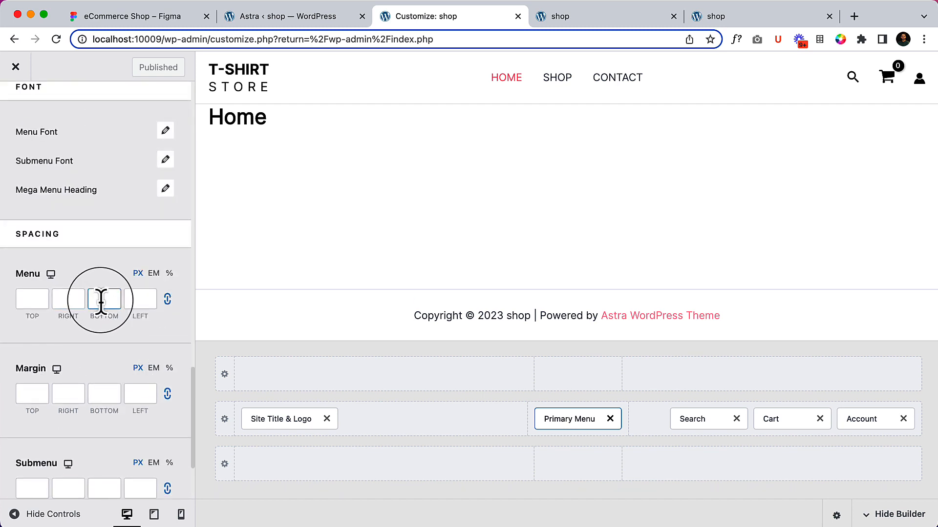
{"action": "left_click", "coordinate": [168, 299]}
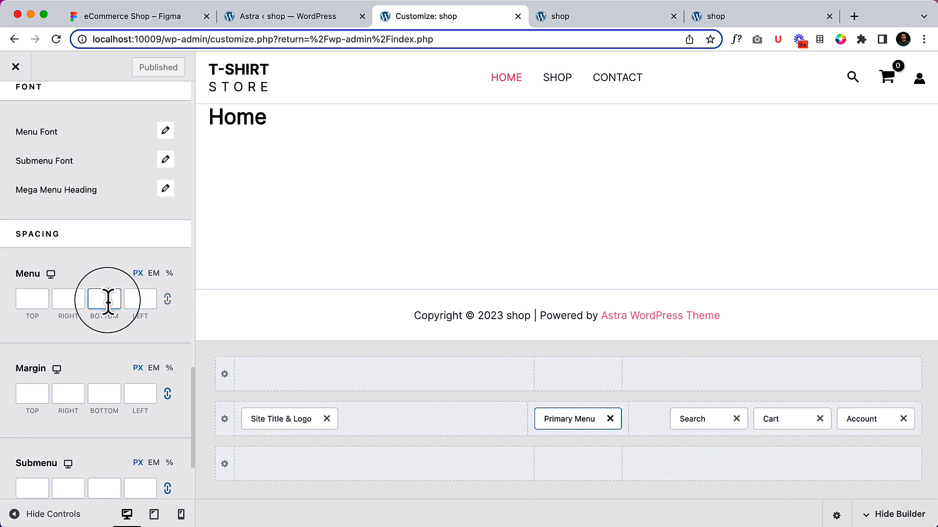
{"action": "type", "text": "0"}
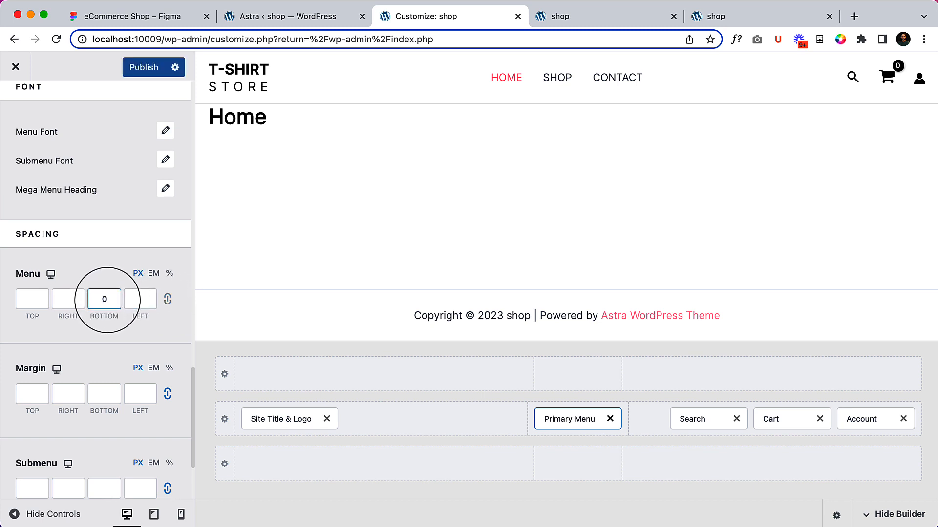
Step: Publish the menu spacing change and reload the shop page to check the position of the hover underline
{"action": "left_click", "coordinate": [143, 67]}
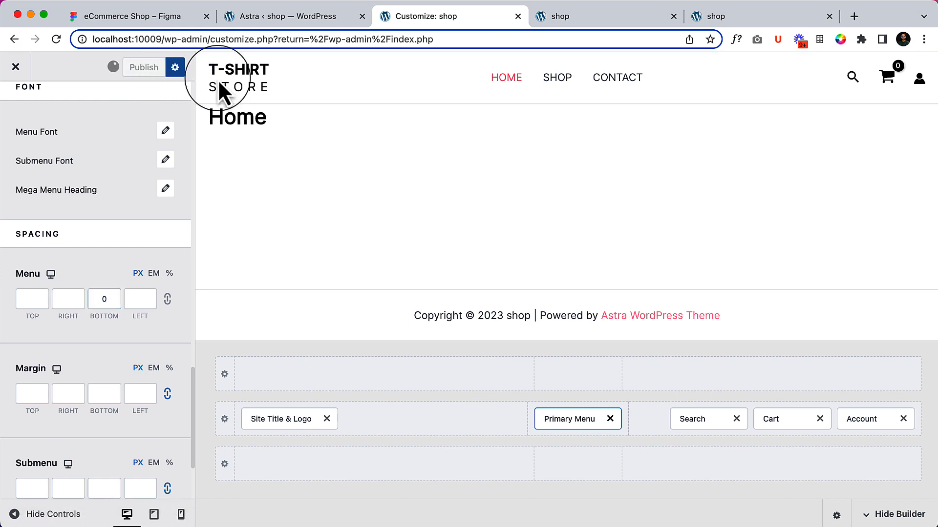
{"action": "left_click", "coordinate": [569, 19]}
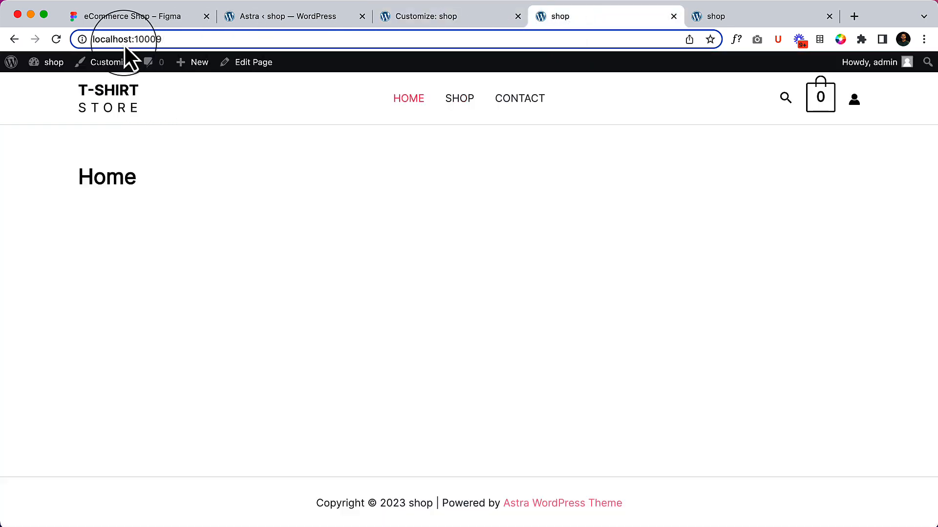
{"action": "left_click", "coordinate": [57, 39]}
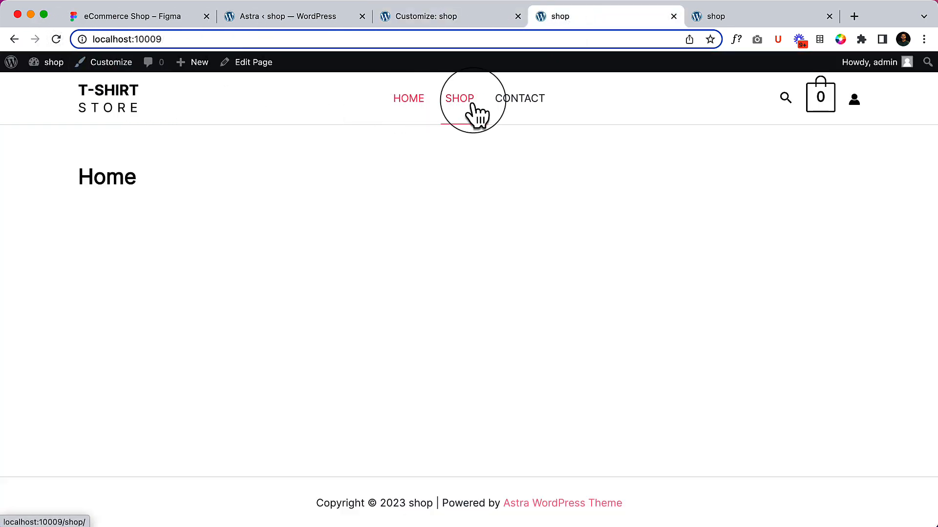
Step: Look through the Primary Menu's general and design settings in the Customizer for options affecting the hover underline's position
{"action": "left_click", "coordinate": [430, 18]}
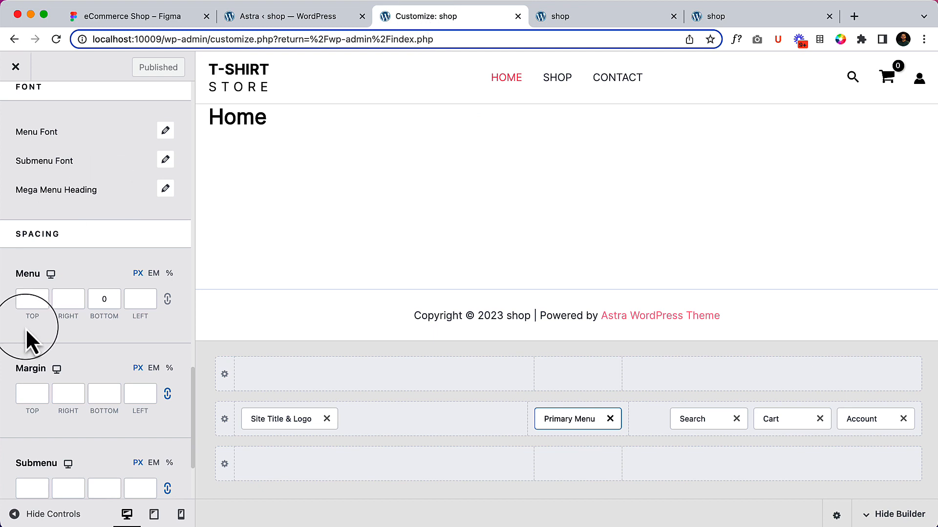
{"action": "scroll", "coordinate": [104, 312], "scroll_direction": "down", "scroll_amount": 3}
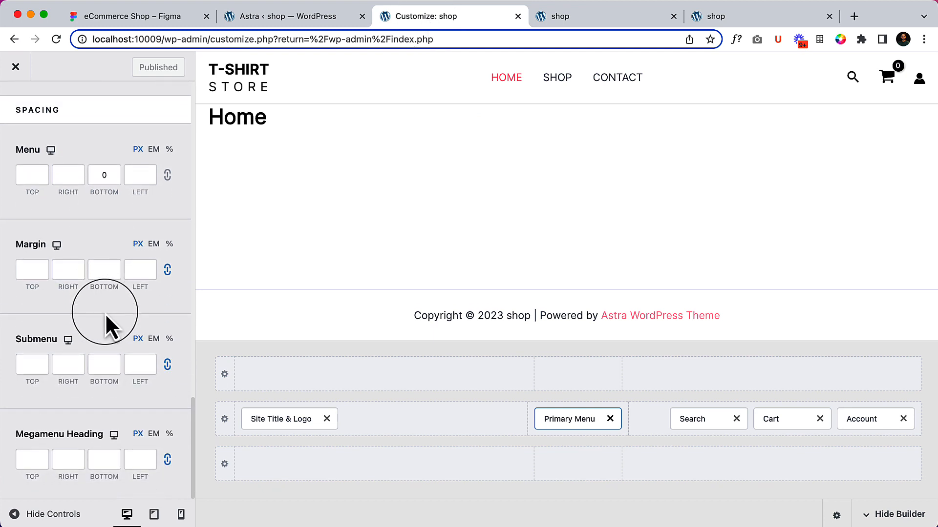
{"action": "scroll", "coordinate": [106, 316], "scroll_direction": "up", "scroll_amount": 10}
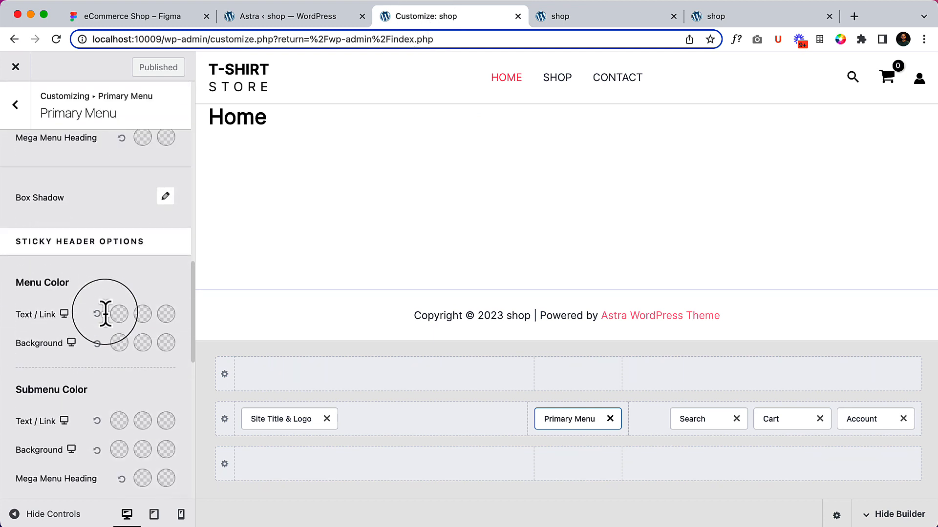
{"action": "scroll", "coordinate": [104, 313], "scroll_direction": "up", "scroll_amount": 6}
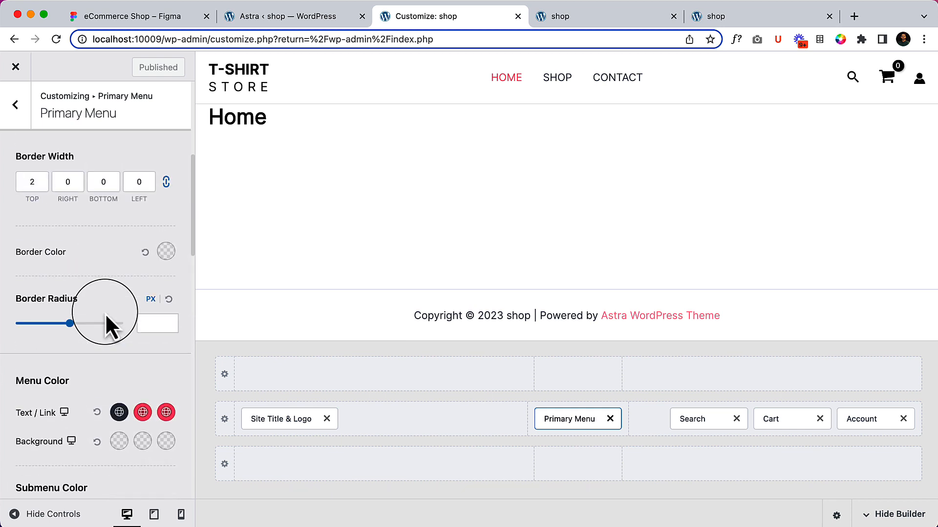
{"action": "scroll", "coordinate": [105, 313], "scroll_direction": "up", "scroll_amount": 5}
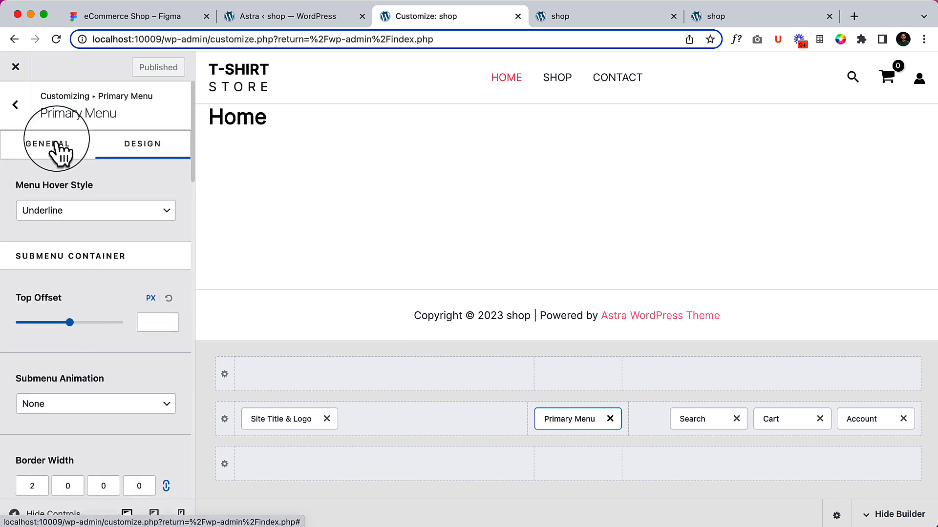
{"action": "left_click", "coordinate": [56, 145]}
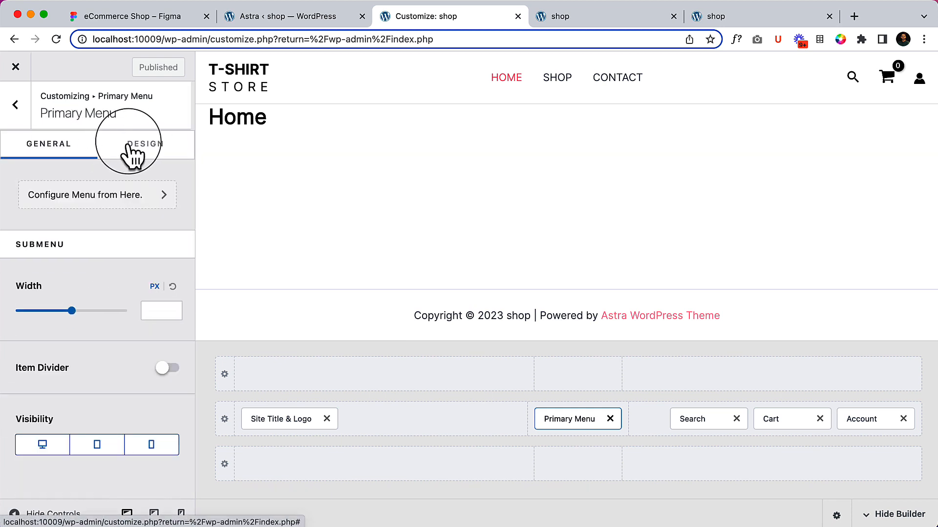
{"action": "left_click", "coordinate": [165, 152]}
{"action": "scroll", "coordinate": [121, 335], "scroll_direction": "down", "scroll_amount": 6}
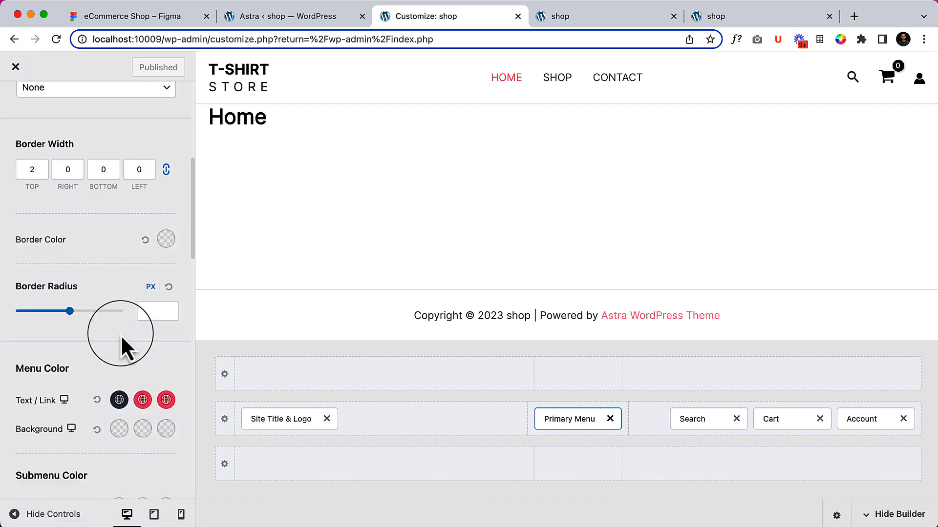
{"action": "scroll", "coordinate": [122, 335], "scroll_direction": "down", "scroll_amount": 10}
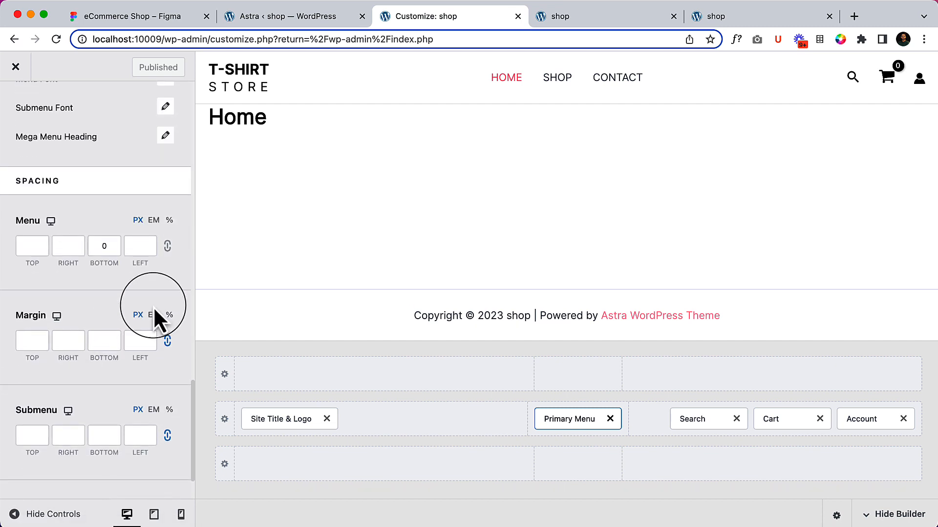
Step: Try 0 px spacing on all four sides of the Primary Menu and clear every value except the bottom one
{"action": "left_click", "coordinate": [140, 246]}
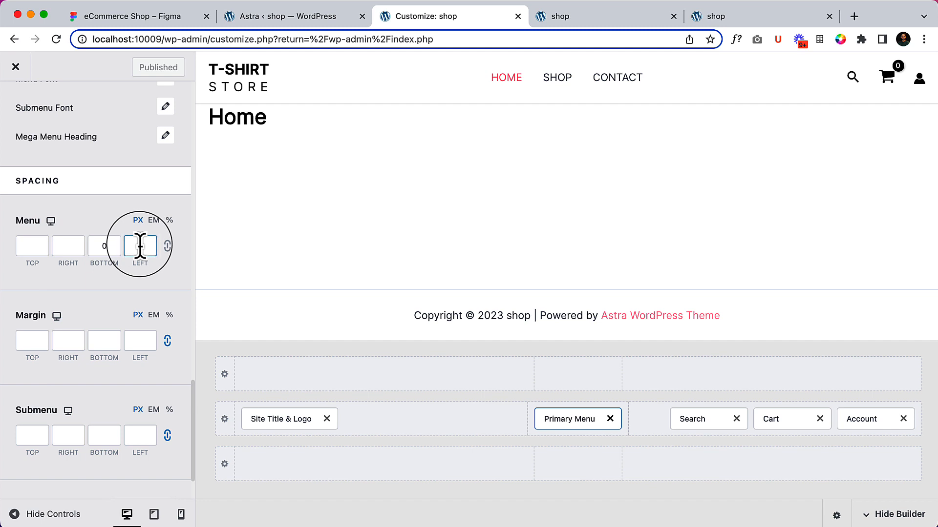
{"action": "type", "text": "0"}
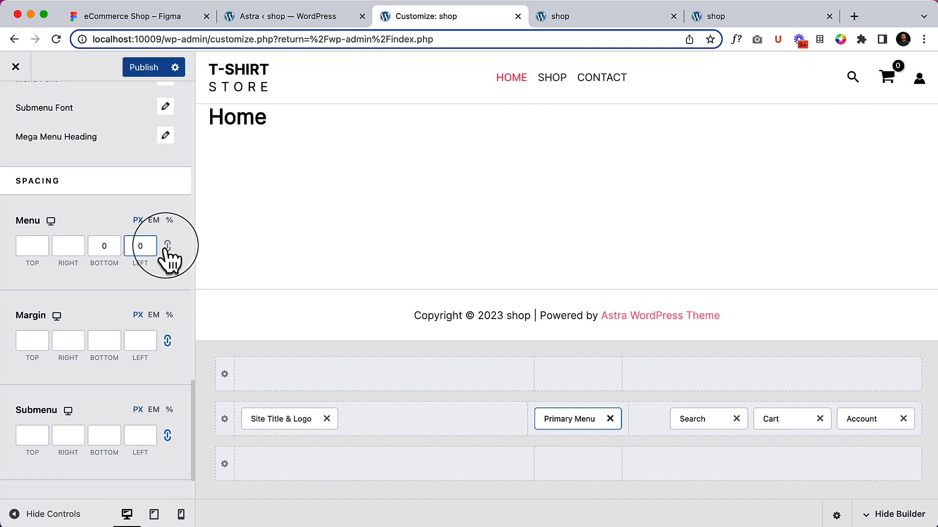
{"action": "left_click", "coordinate": [73, 247]}
{"action": "type", "text": "0"}
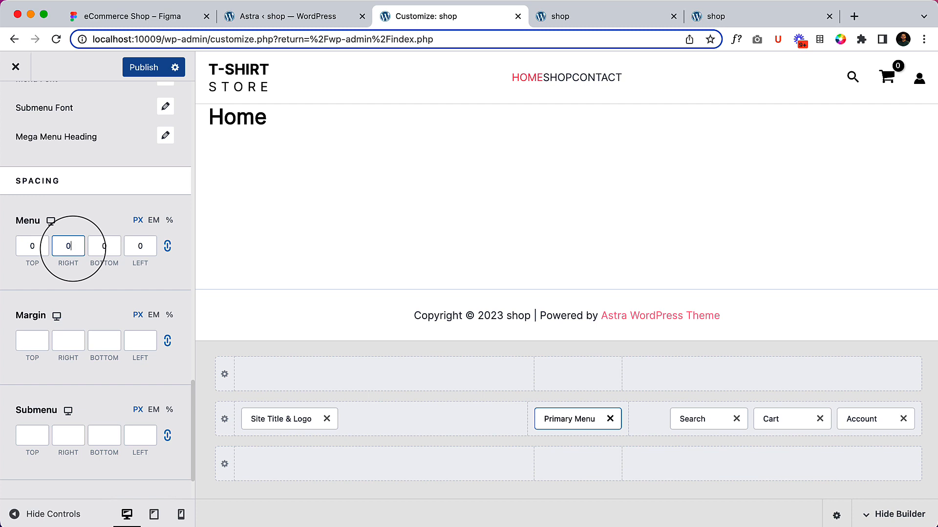
{"action": "left_click", "coordinate": [104, 247]}
{"action": "type", "text": "0"}
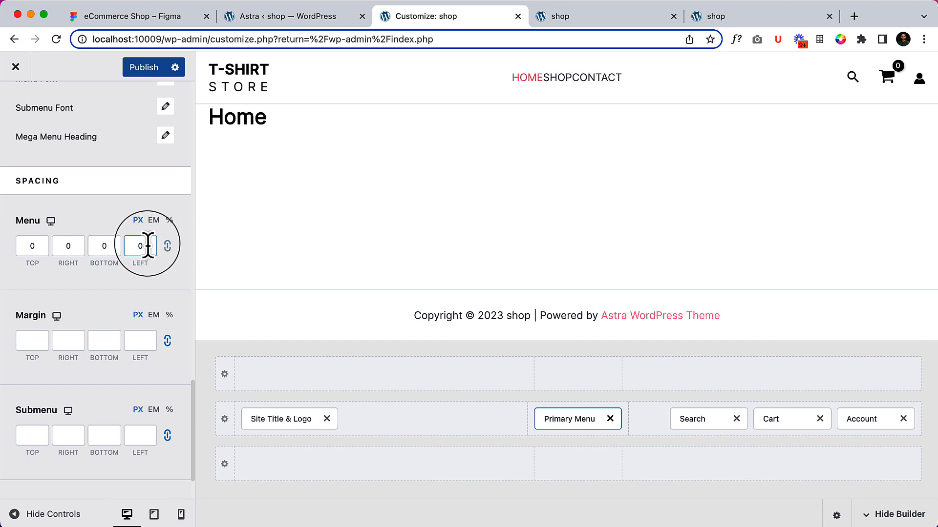
{"action": "key", "text": "BackSpace"}
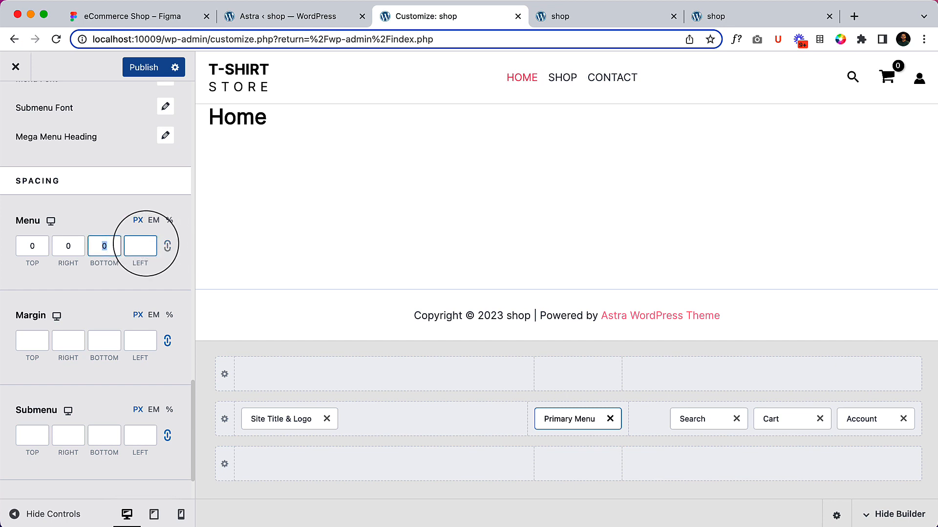
{"action": "key", "text": "BackSpace"}
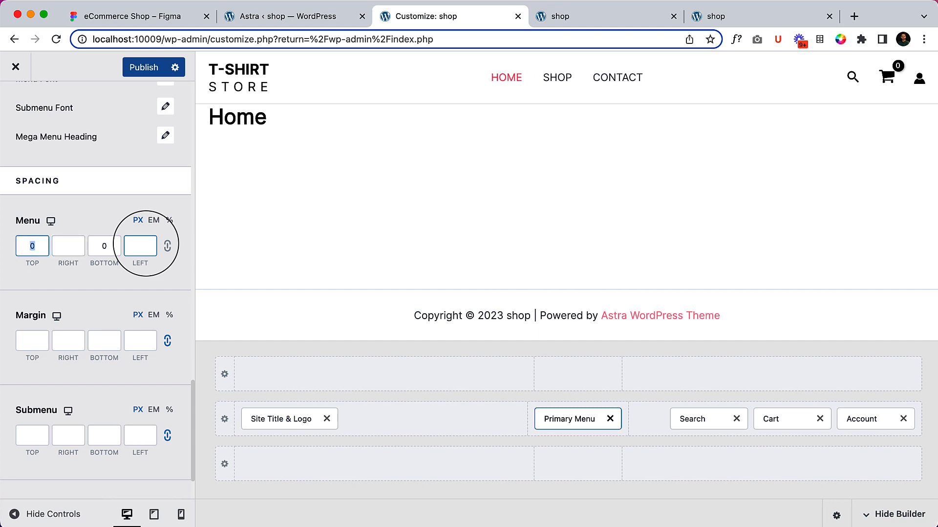
Step: Set the Primary Menu's bottom spacing to -10 px
{"action": "left_click", "coordinate": [112, 246]}
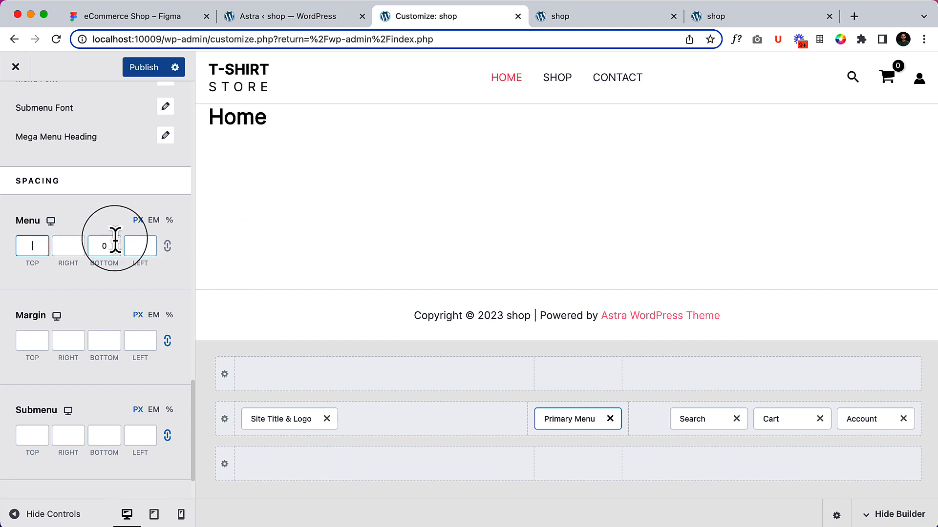
{"action": "key", "text": "Up"}
{"action": "key", "text": "Up"}
{"action": "key", "text": "Up"}
{"action": "key", "text": "Up"}
{"action": "key", "text": "Up"}
{"action": "key", "text": "Up"}
{"action": "key", "text": "Up"}
{"action": "key", "text": "Up"}
{"action": "key", "text": "Up"}
{"action": "key", "text": "Up"}
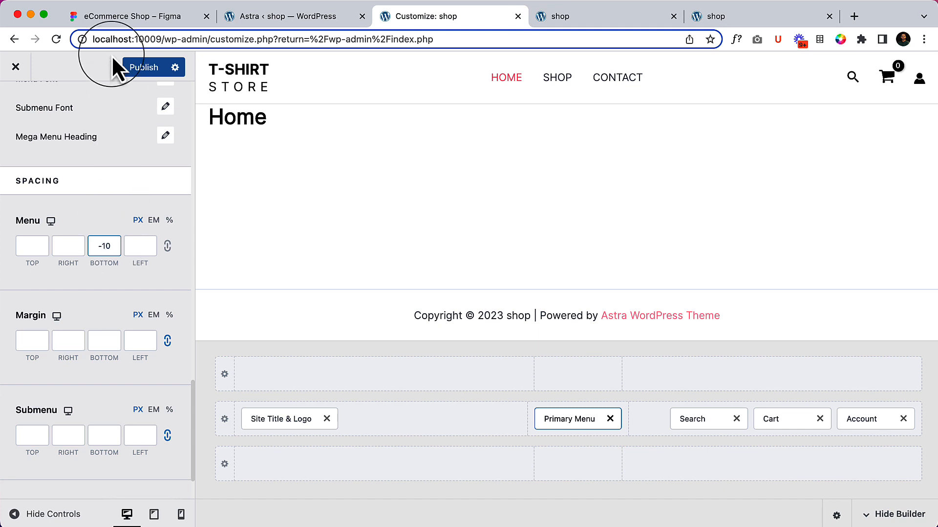
Step: Publish the negative bottom spacing and reload the shop page to check the menu's hover underline
{"action": "left_click", "coordinate": [147, 67]}
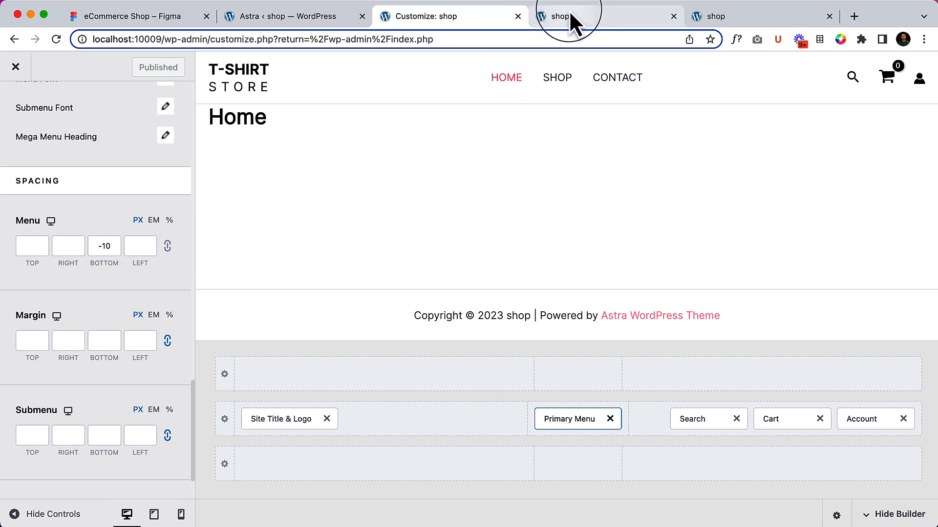
{"action": "left_click", "coordinate": [569, 14]}
{"action": "right_click", "coordinate": [508, 147]}
{"action": "left_click", "coordinate": [576, 192]}
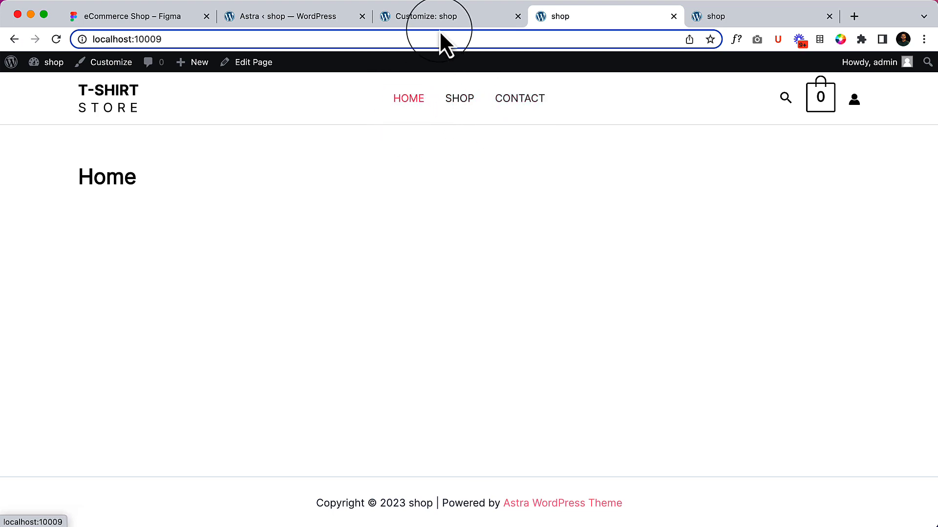
Step: Clear the Primary Menu's bottom spacing value in the Customizer
{"action": "left_click", "coordinate": [447, 13]}
{"action": "left_click", "coordinate": [109, 246]}
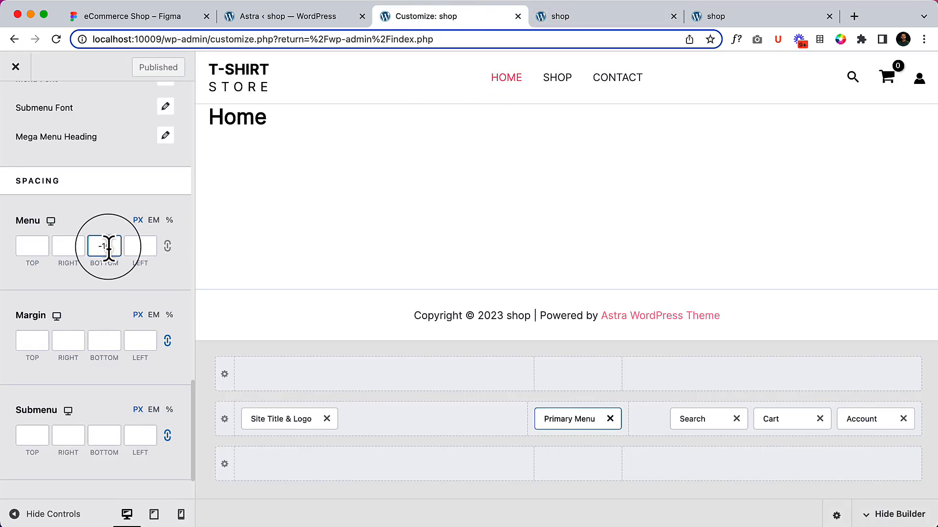
{"action": "key", "text": "BackSpace"}
{"action": "key", "text": "BackSpace"}
{"action": "key", "text": "BackSpace"}
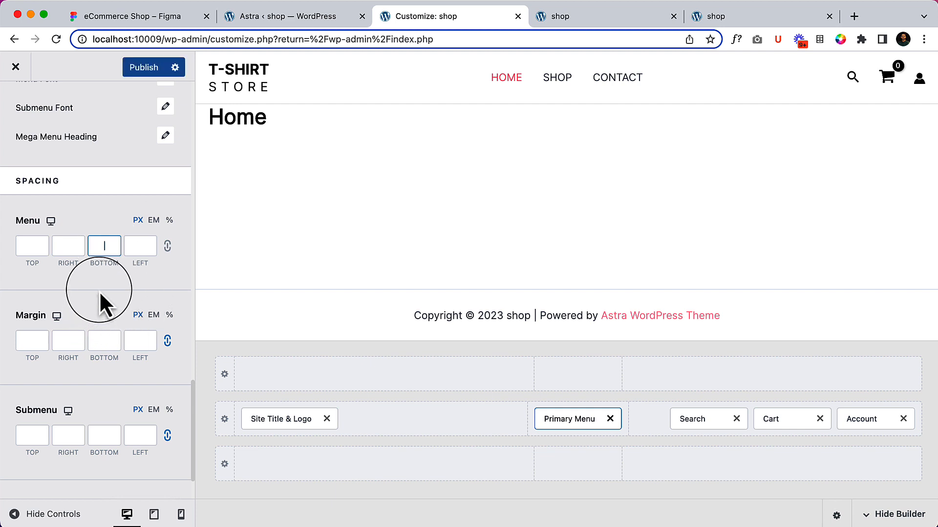
Step: Publish a Menu Font line height of 0 em and check the hover underline on the reloaded shop page
{"action": "scroll", "coordinate": [74, 245], "scroll_direction": "up", "scroll_amount": 3}
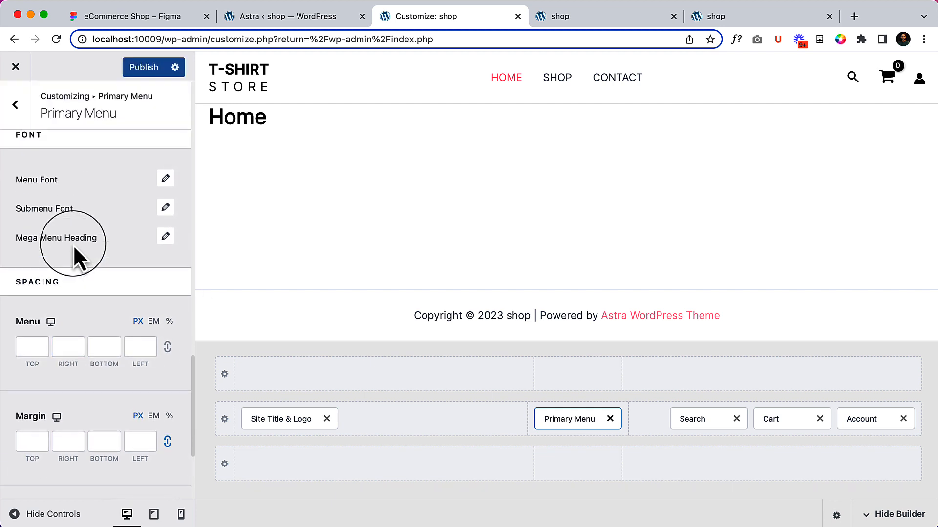
{"action": "left_click", "coordinate": [165, 180]}
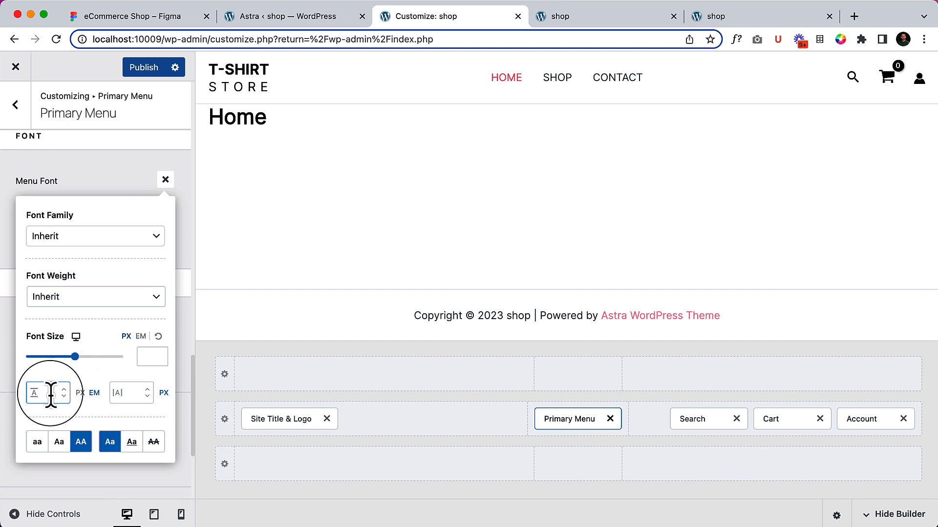
{"action": "left_click", "coordinate": [145, 67]}
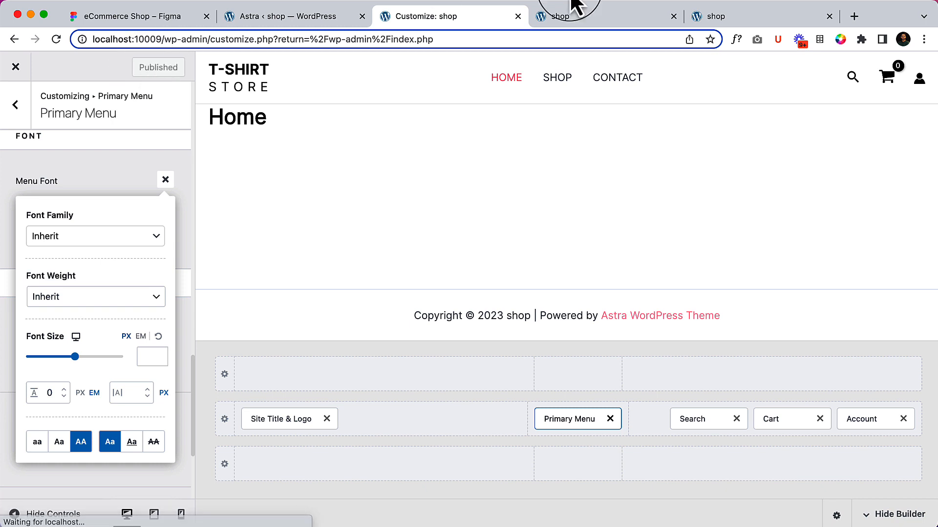
{"action": "left_click", "coordinate": [611, 13]}
{"action": "left_click", "coordinate": [537, 47]}
{"action": "key", "text": "Return"}
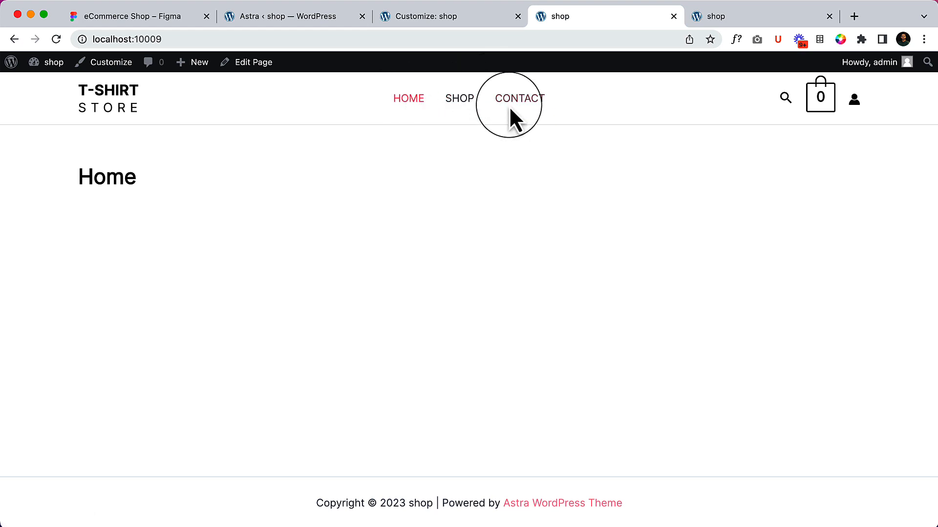
Step: Publish a Menu Font line height of 0.9 em and check the hover underline on the shop page
{"action": "left_click", "coordinate": [460, 19]}
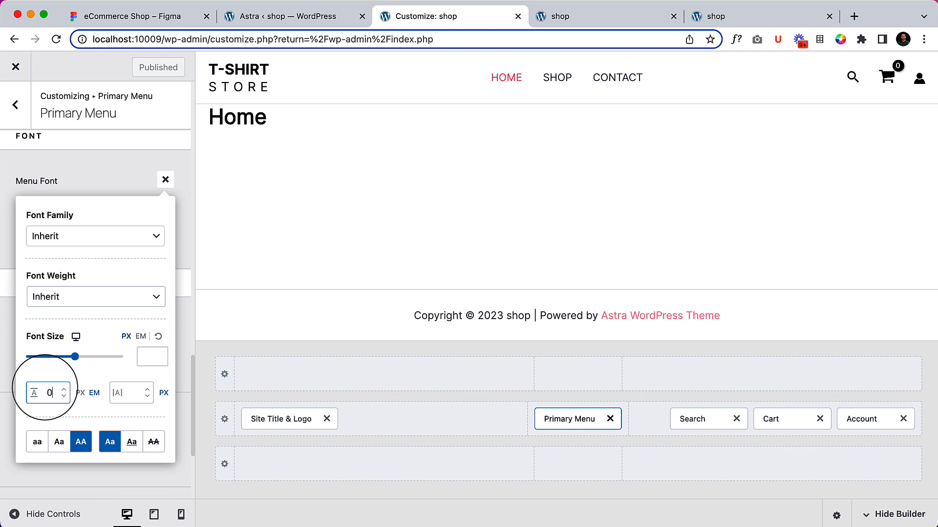
{"action": "left_click", "coordinate": [45, 387]}
{"action": "type", "text": "0.9"}
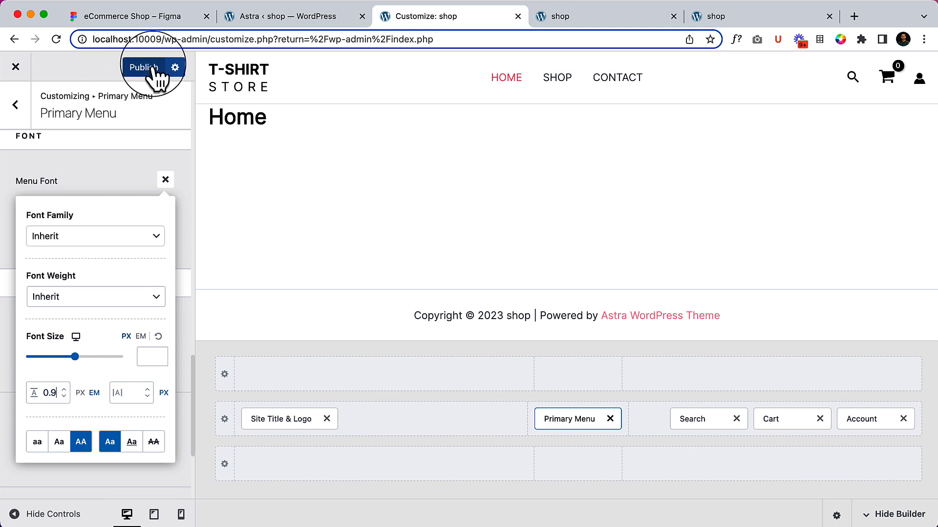
{"action": "left_click", "coordinate": [578, 16]}
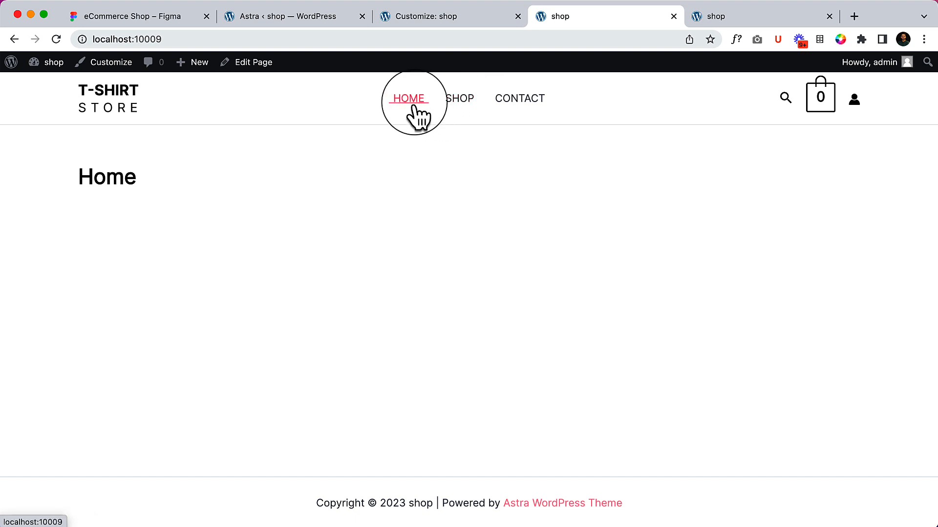
Step: Raise the Menu Font line height to 1.3 em, publish it, and check the underline on the reloaded shop page
{"action": "left_click", "coordinate": [445, 22]}
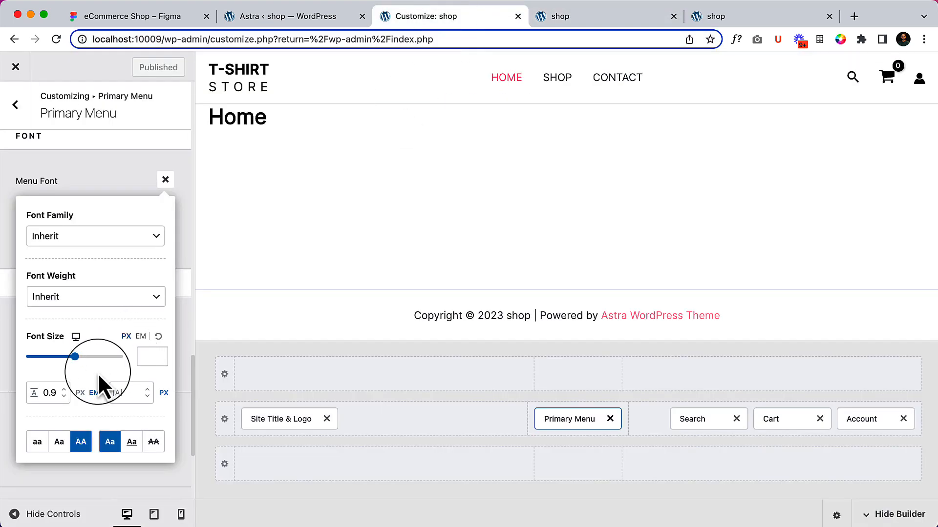
{"action": "type", "text": "1."}
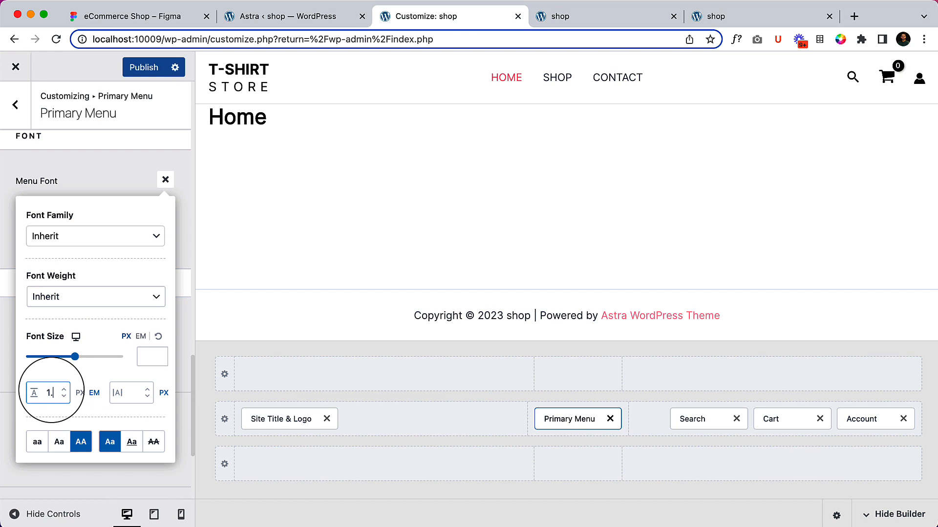
{"action": "type", "text": "3"}
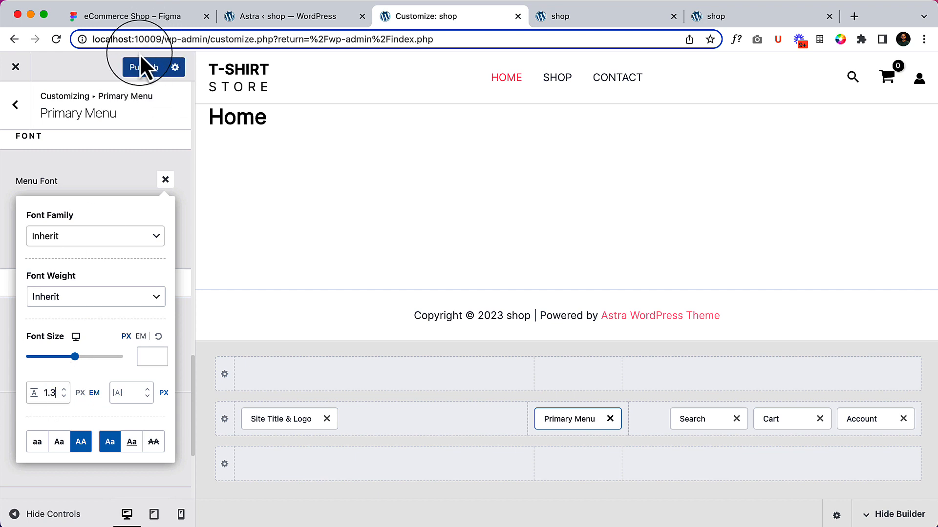
{"action": "left_click", "coordinate": [130, 71]}
{"action": "left_click", "coordinate": [540, 19]}
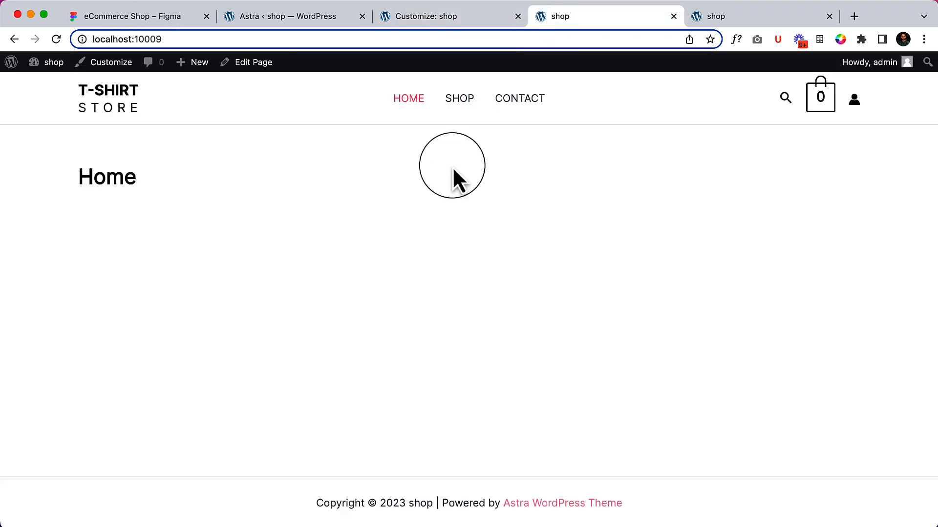
{"action": "right_click", "coordinate": [437, 174]}
{"action": "left_click", "coordinate": [498, 213]}
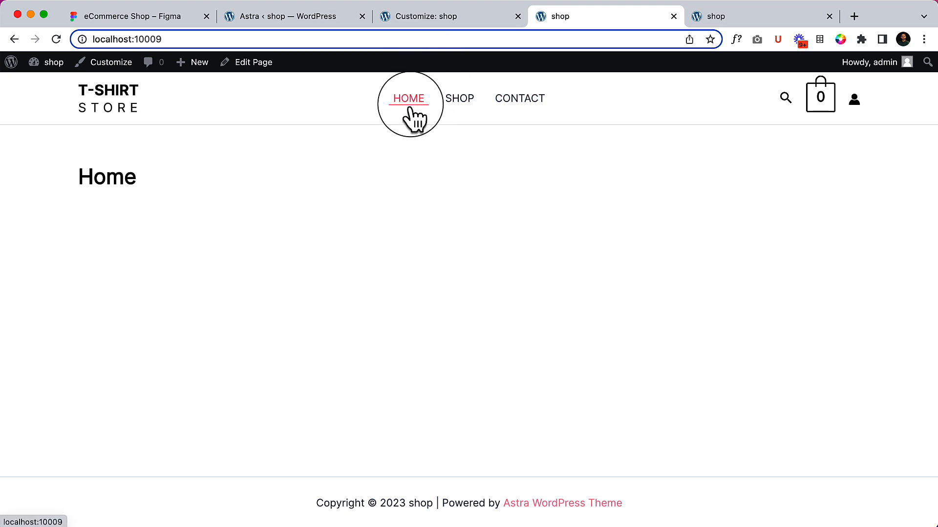
Step: Set the Menu Font line height to 1.6 em in the Customizer and publish the change
{"action": "left_click", "coordinate": [445, 16]}
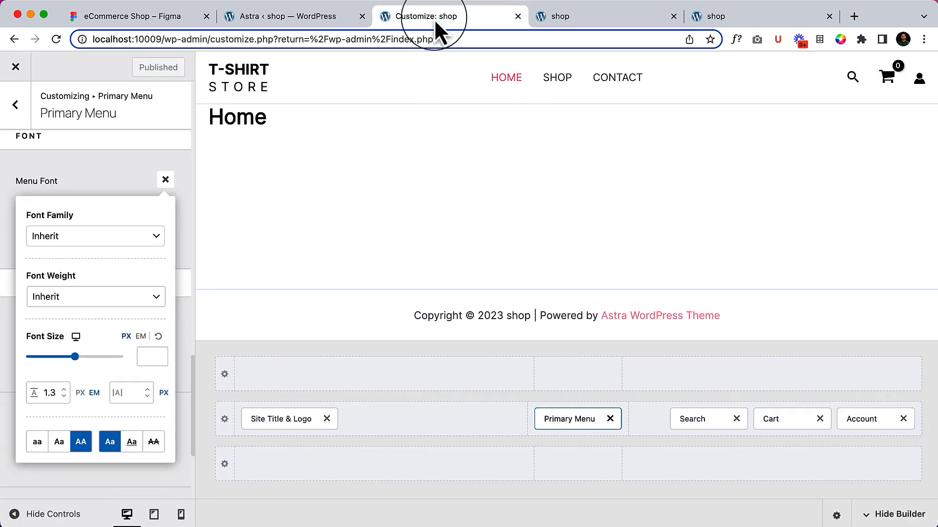
{"action": "left_click_drag", "start_coordinate": [51, 394], "coordinate": [93, 403]}
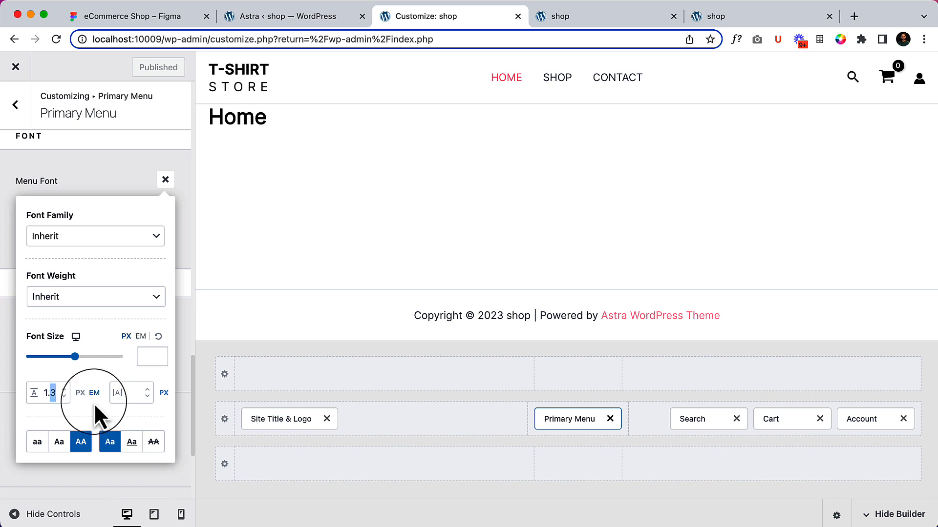
{"action": "type", "text": "6"}
{"action": "left_click", "coordinate": [146, 70]}
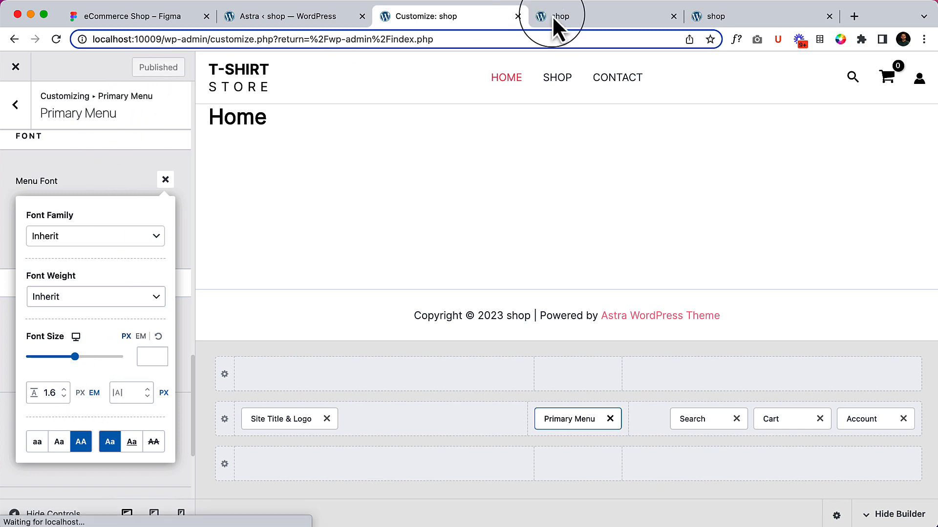
Step: Reload the shop page and check the hover underline on the primary menu
{"action": "left_click", "coordinate": [591, 14]}
{"action": "left_click", "coordinate": [56, 39]}
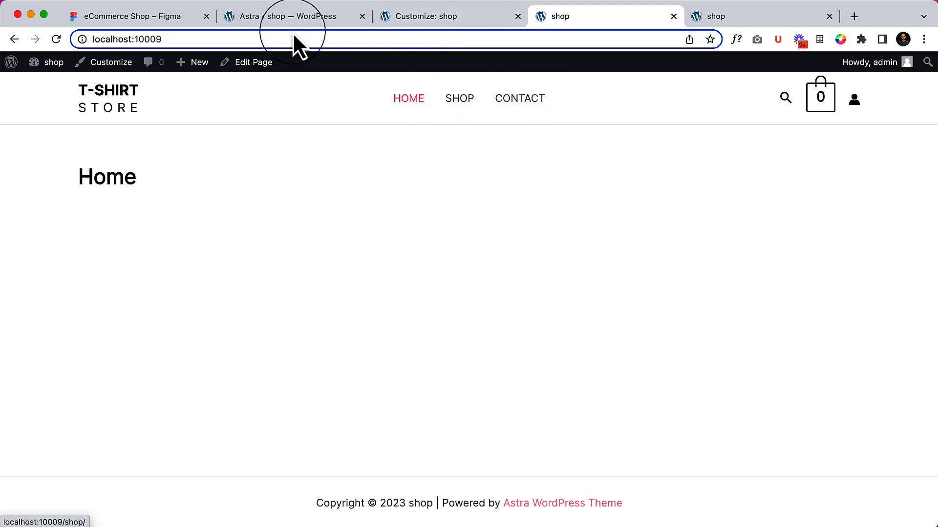
Step: In the Figma design, select the underline below HOME and copy its fill hex value
{"action": "left_click", "coordinate": [148, 21]}
{"action": "scroll", "coordinate": [384, 242], "scroll_direction": "up", "scroll_amount": 10}
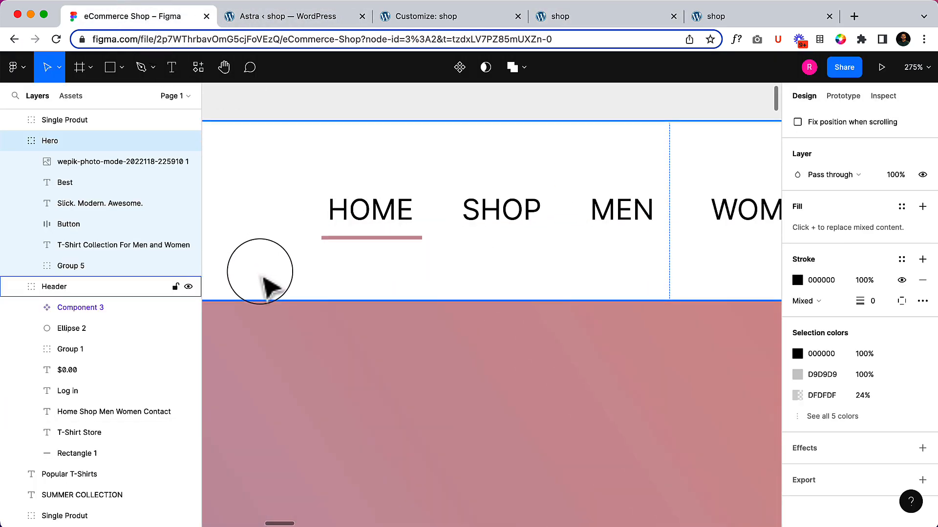
{"action": "scroll", "coordinate": [380, 243], "scroll_direction": "up", "scroll_amount": 5}
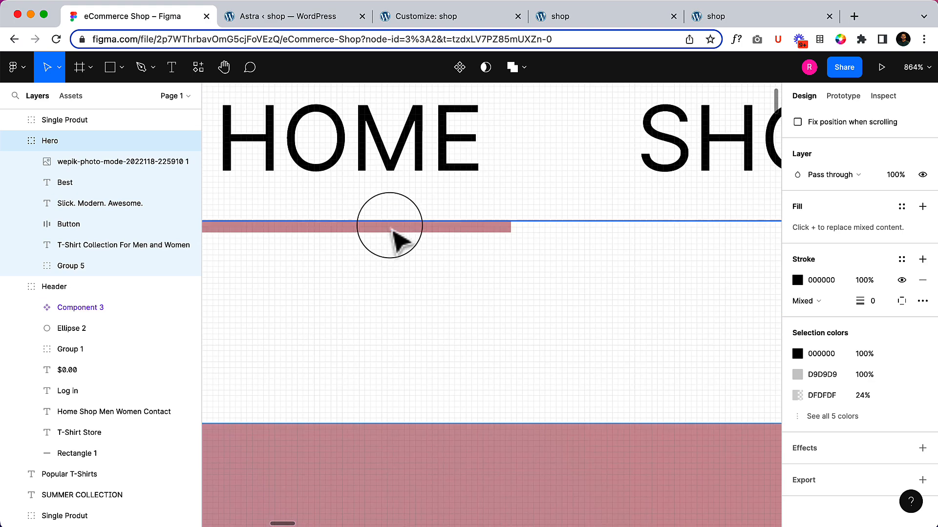
{"action": "left_click", "coordinate": [390, 225]}
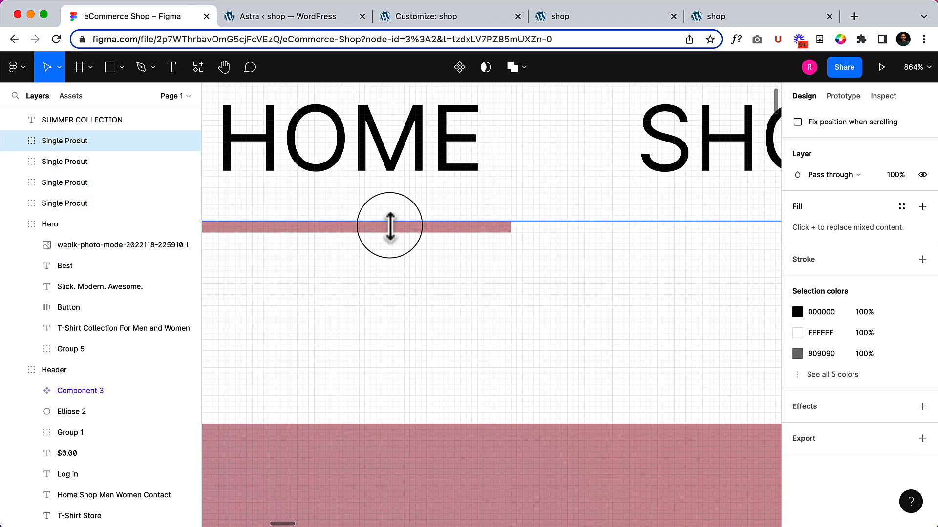
{"action": "scroll", "coordinate": [461, 230], "scroll_direction": "up", "scroll_amount": 5}
{"action": "left_click", "coordinate": [471, 230]}
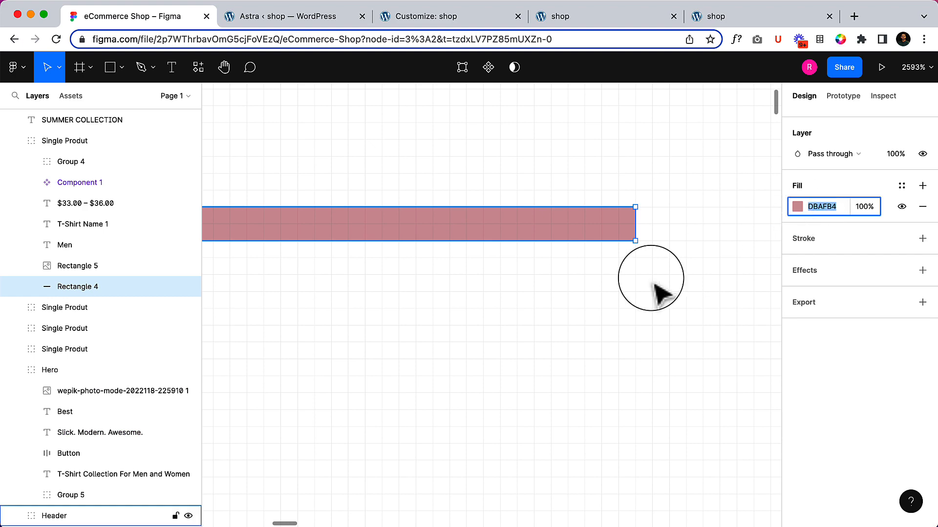
{"action": "scroll", "coordinate": [601, 302], "scroll_direction": "down", "scroll_amount": 10}
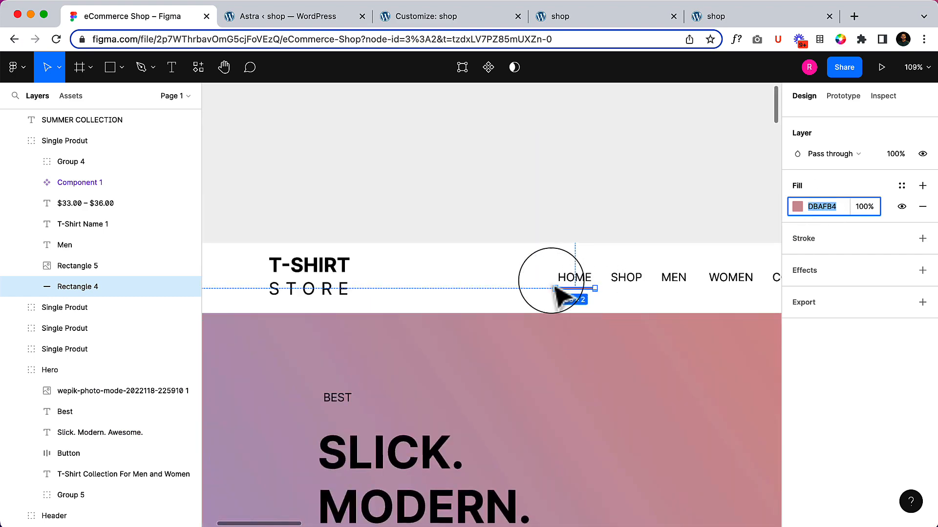
Step: Return to the Customizer, leave the Primary Menu settings, and open the Global Colors settings
{"action": "left_click", "coordinate": [452, 19]}
{"action": "left_click", "coordinate": [137, 181]}
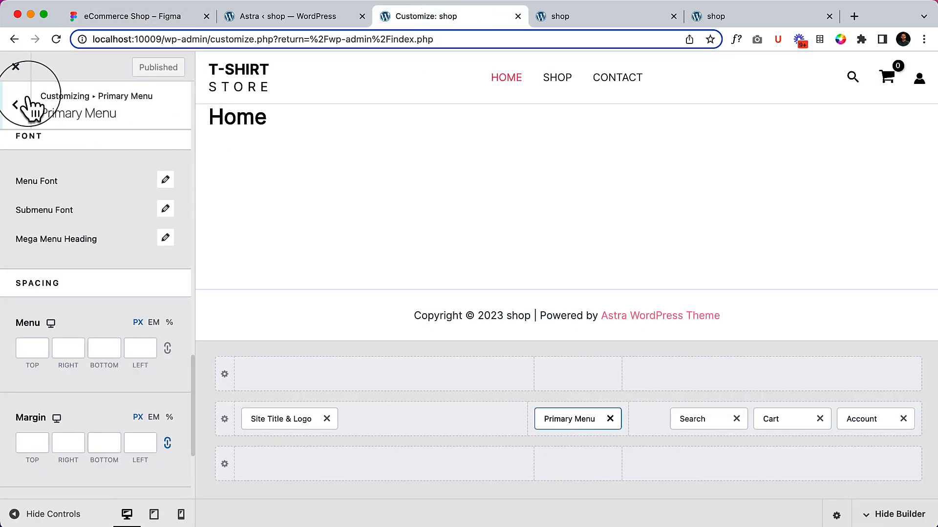
{"action": "left_click", "coordinate": [15, 114]}
{"action": "left_click", "coordinate": [16, 114]}
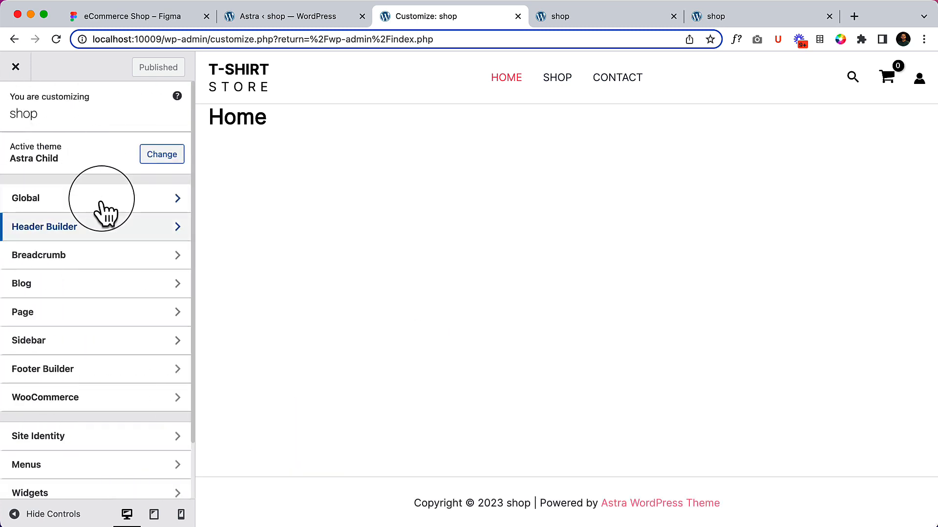
{"action": "left_click", "coordinate": [100, 200]}
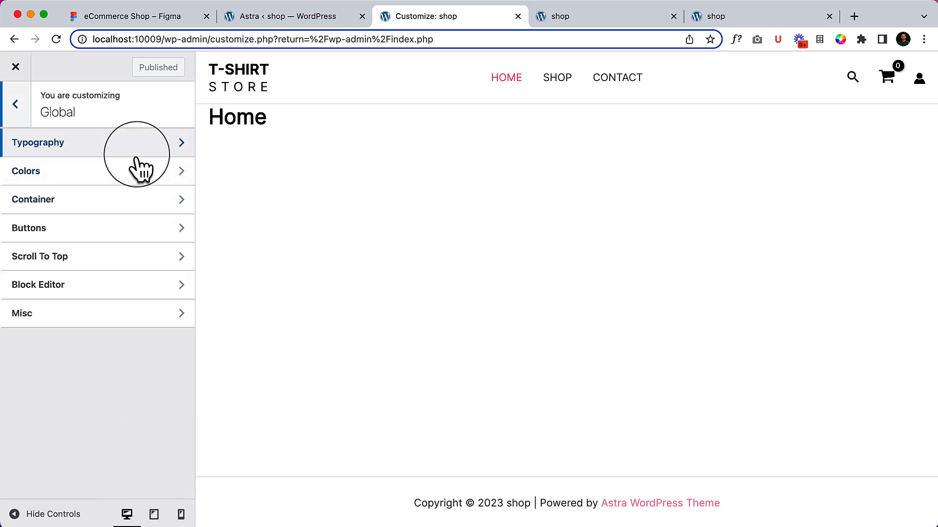
{"action": "left_click", "coordinate": [140, 177]}
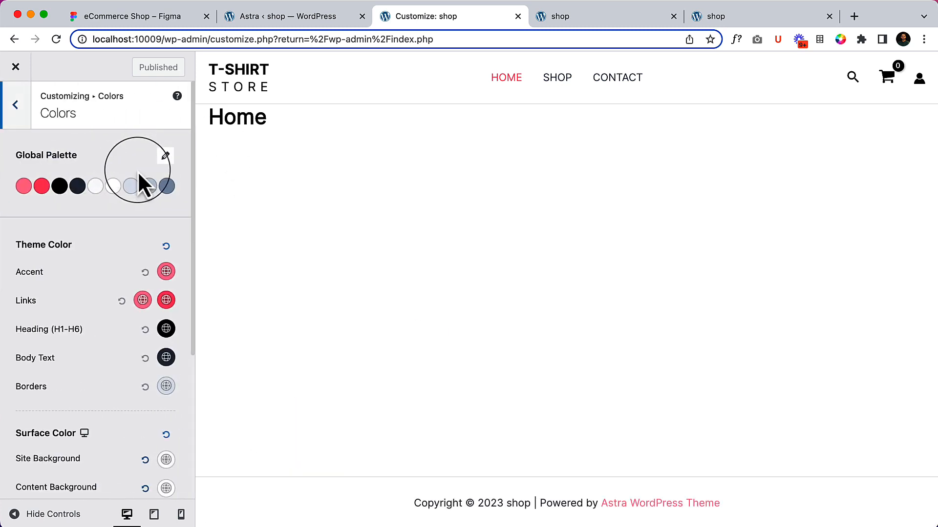
Step: Try setting the global palette's Color 1 to hex DBAFB4
{"action": "left_click", "coordinate": [24, 187]}
{"action": "left_click", "coordinate": [58, 430]}
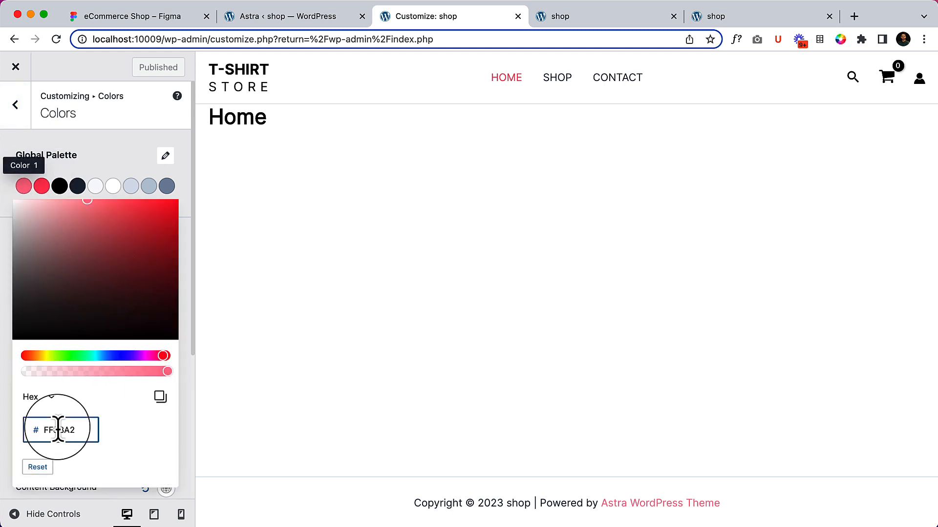
{"action": "type", "text": "DBAFB4"}
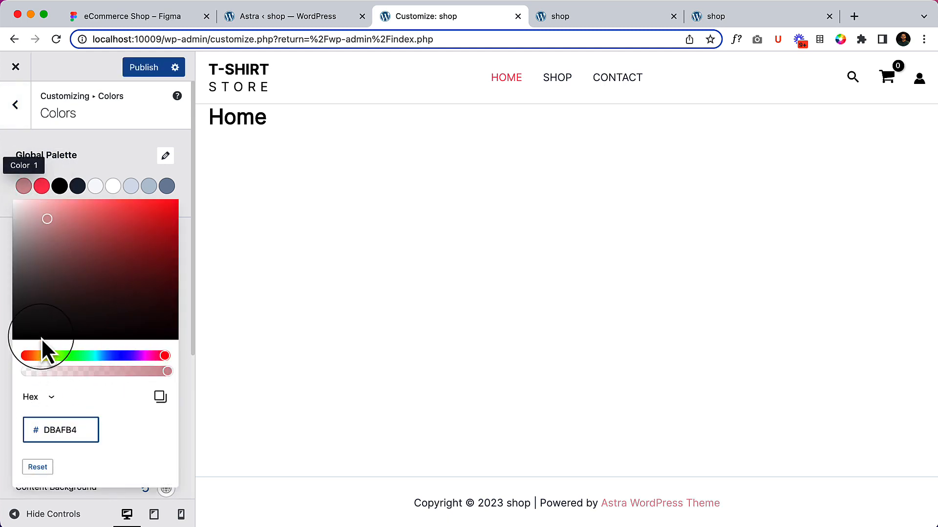
Step: Set the global palette's Color 2 to hex DBAFB4 and publish the change
{"action": "left_click", "coordinate": [41, 187]}
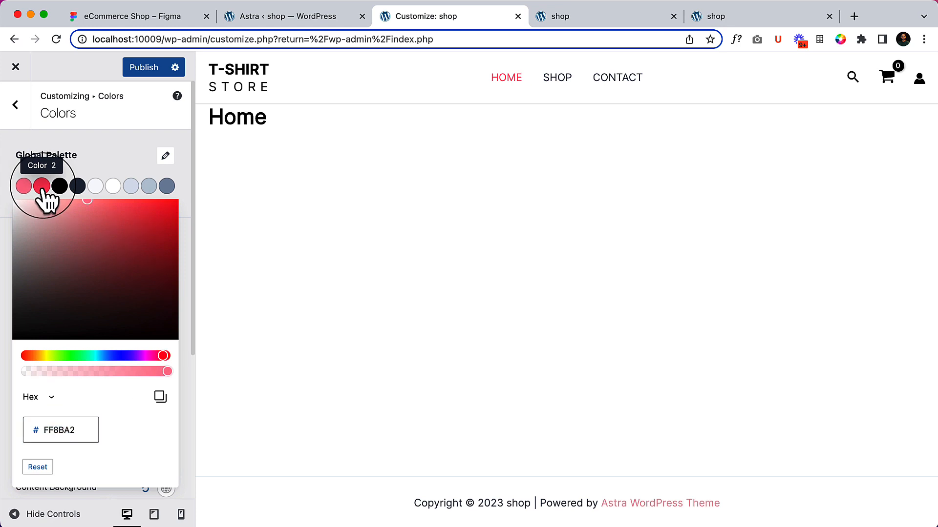
{"action": "left_click", "coordinate": [65, 430]}
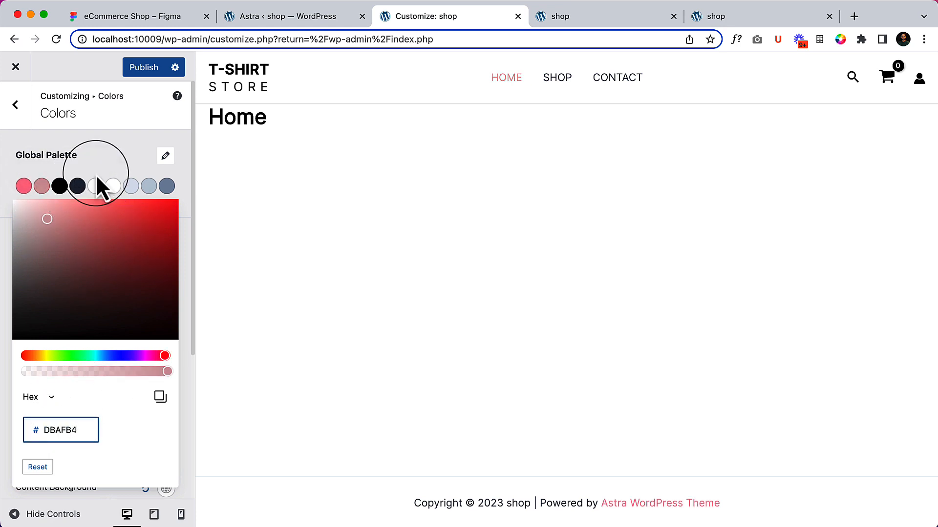
{"action": "left_click", "coordinate": [125, 166]}
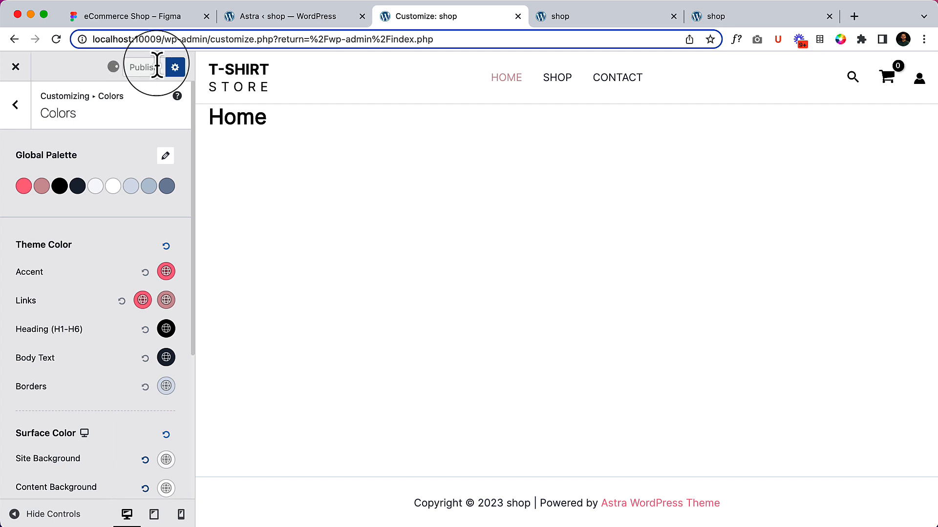
Step: Look at the HOME underline in the Figma design, and compare it with the menu hover colours on the reloaded shop page
{"action": "left_click", "coordinate": [298, 16]}
{"action": "left_click", "coordinate": [137, 22]}
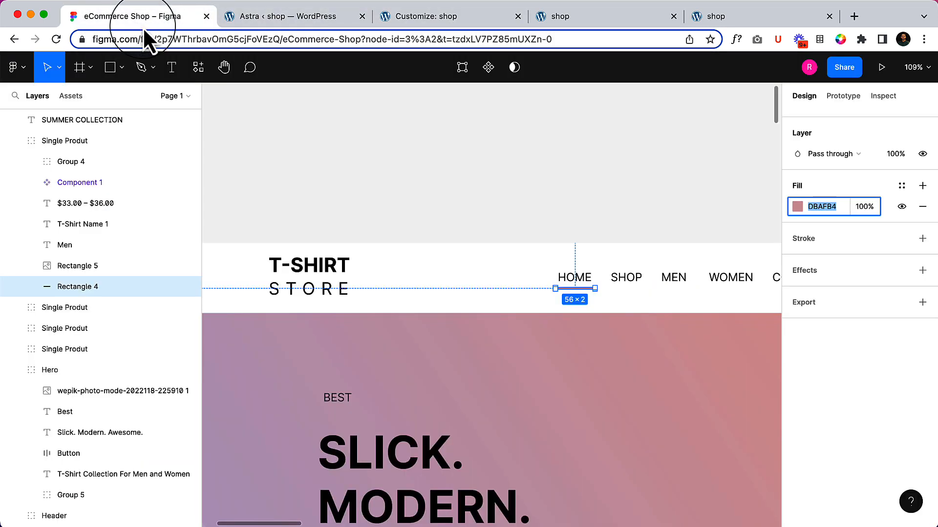
{"action": "left_click", "coordinate": [562, 207]}
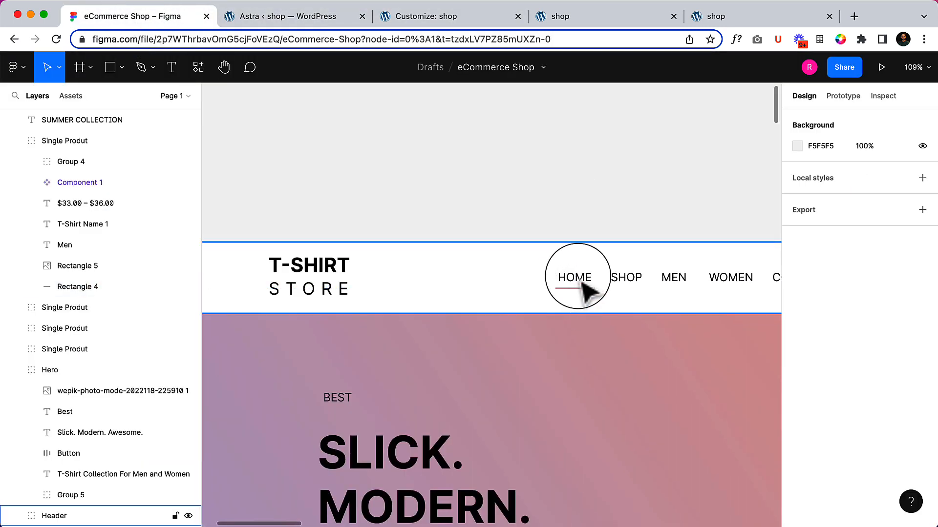
{"action": "left_click", "coordinate": [454, 23]}
{"action": "left_click", "coordinate": [581, 20]}
{"action": "left_click", "coordinate": [536, 39]}
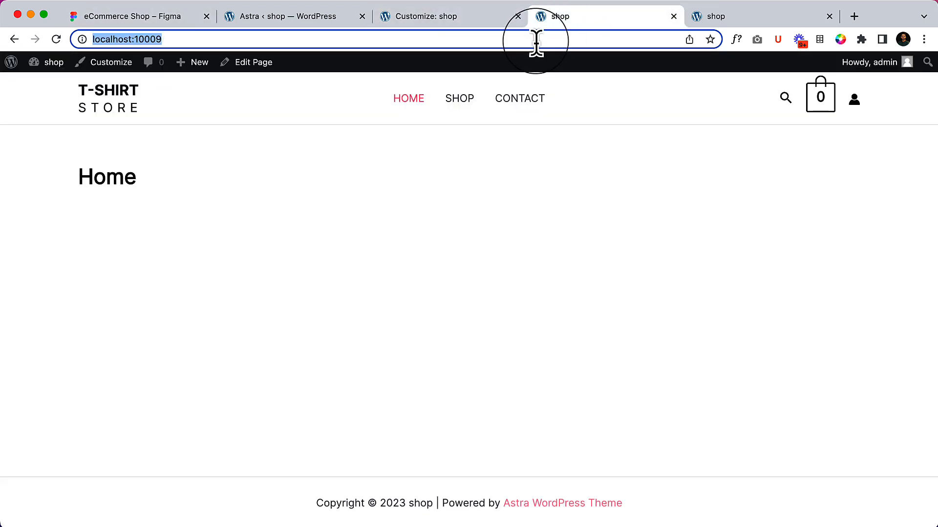
{"action": "key", "text": "Return"}
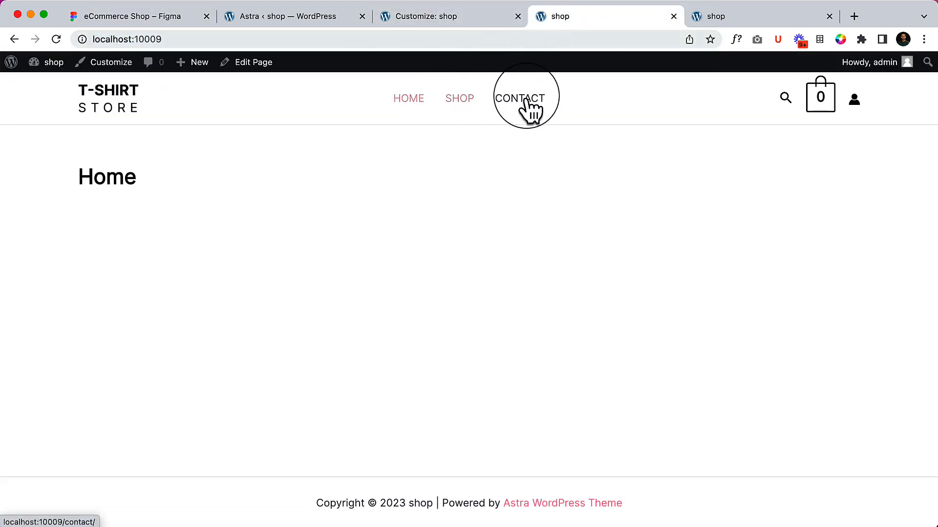
Step: In the Customizer, copy Color 1's hex value FF8BA2 and use it for the global palette's Color 2
{"action": "left_click", "coordinate": [480, 21]}
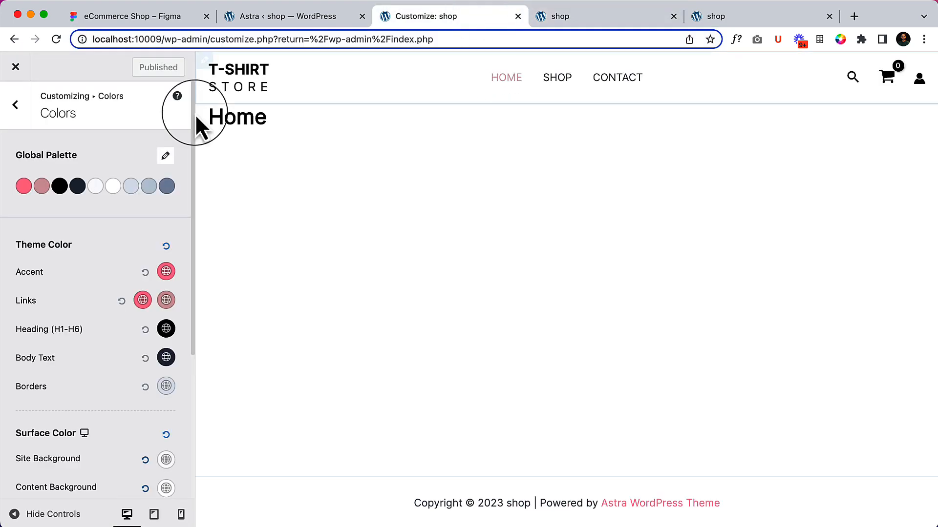
{"action": "left_click", "coordinate": [43, 187]}
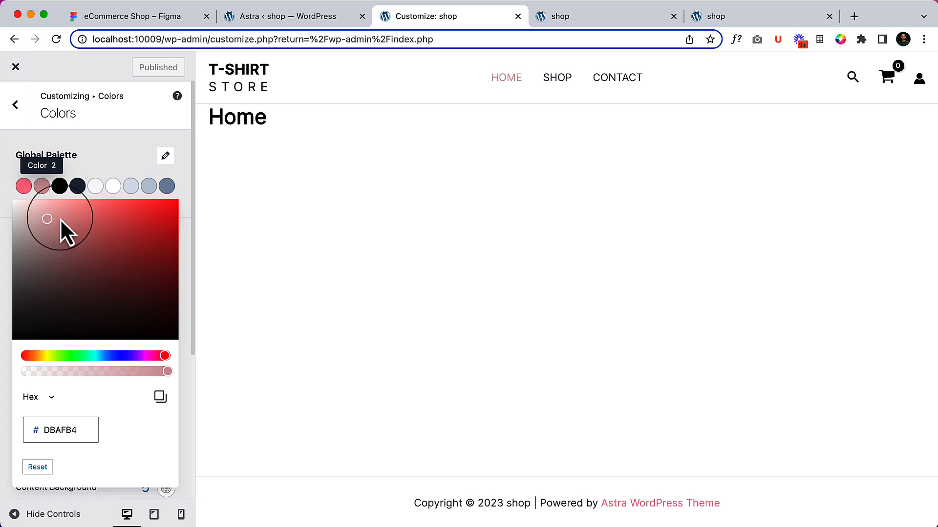
{"action": "left_click", "coordinate": [42, 221]}
{"action": "left_click", "coordinate": [24, 187]}
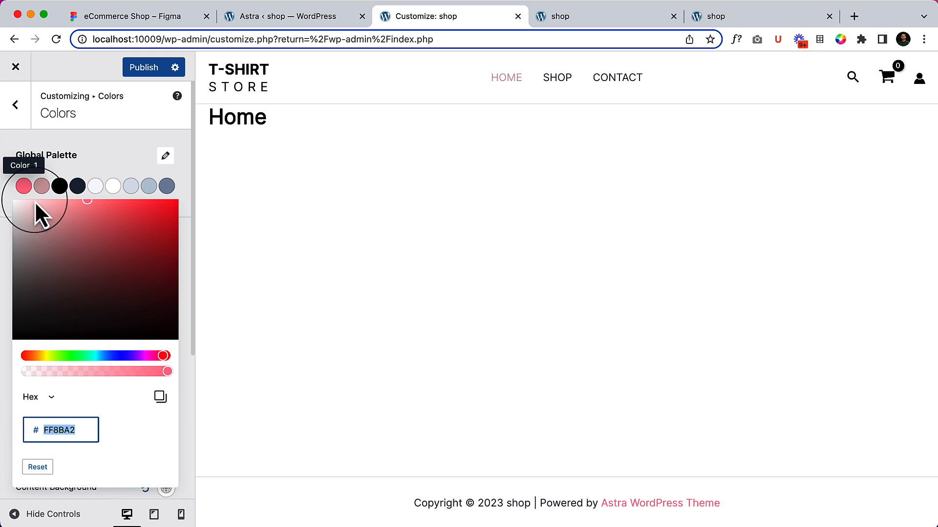
{"action": "left_click", "coordinate": [41, 188]}
{"action": "left_click", "coordinate": [31, 429]}
{"action": "double_click", "coordinate": [59, 430]}
{"action": "type", "text": "FF8BA2"}
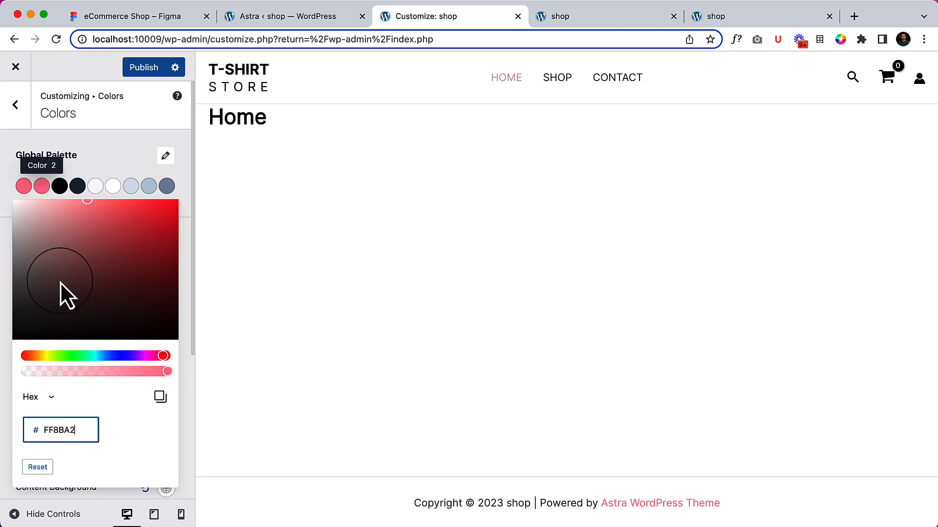
Step: Shift the global palette's Color 2 to a more saturated pink, publish it, and reload the shop page to check the menu
{"action": "left_click_drag", "start_coordinate": [87, 201], "coordinate": [114, 189]}
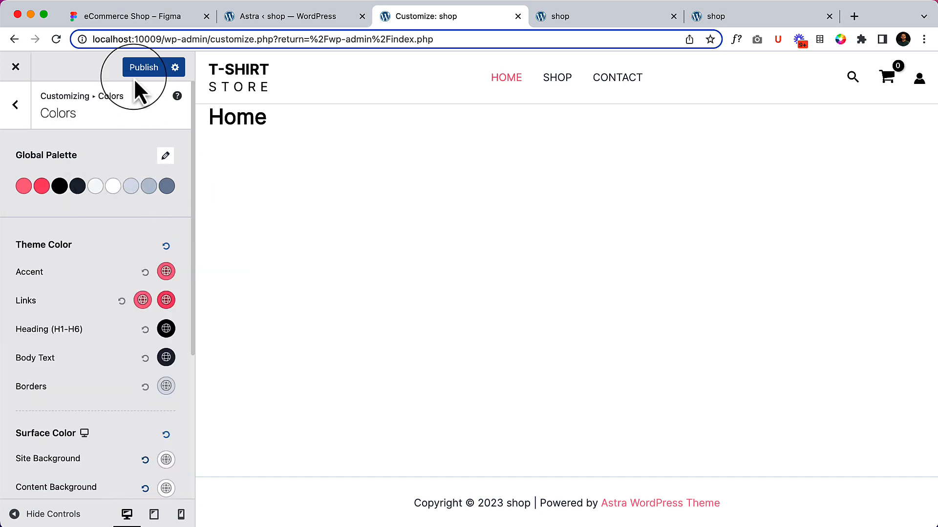
{"action": "left_click", "coordinate": [626, 18]}
{"action": "right_click", "coordinate": [428, 212]}
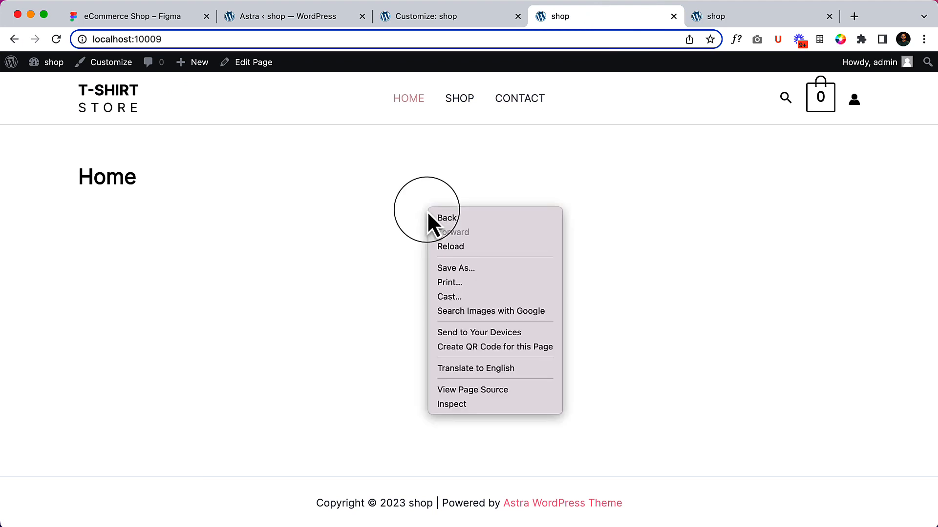
{"action": "left_click", "coordinate": [484, 250]}
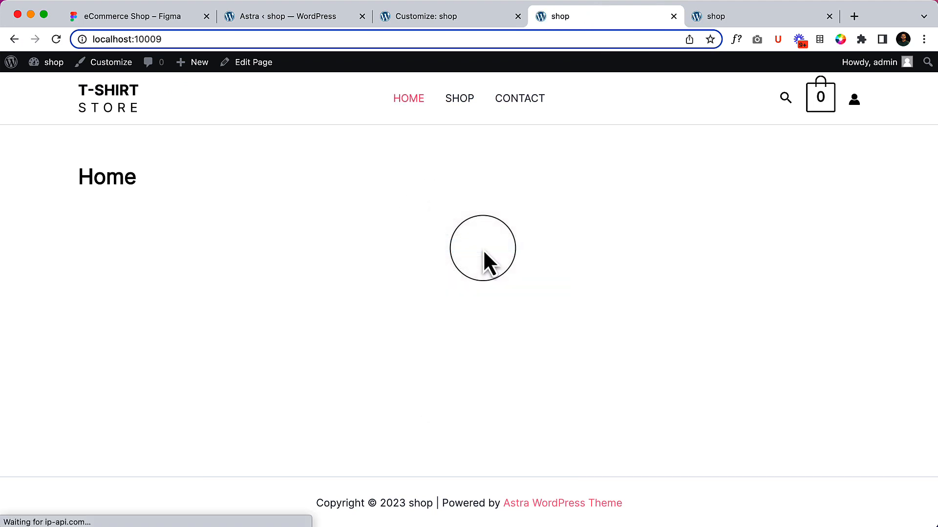